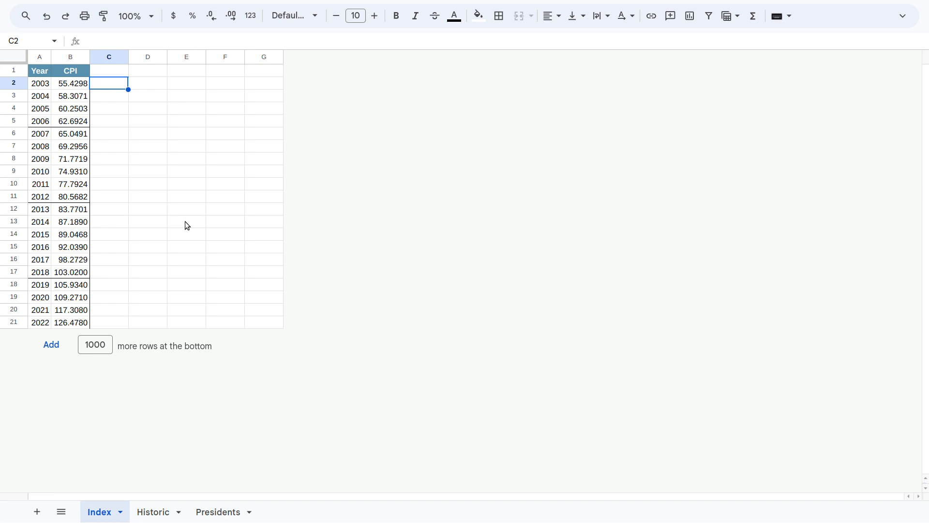
- Examine the CPI series and its 2007–2012 block on the Index sheet, and the start years on the Presidents sheet
{"action": "left_click", "coordinate": [186, 222]}
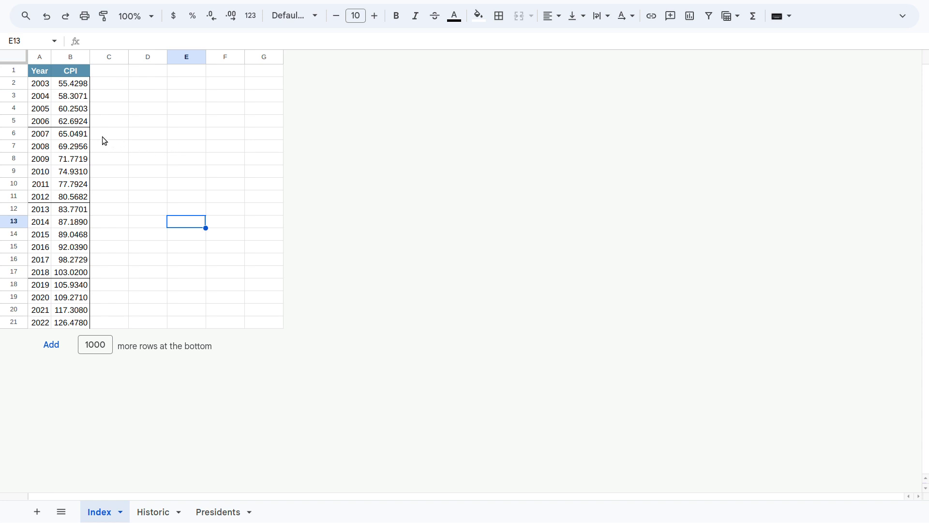
{"action": "left_click", "coordinate": [66, 57]}
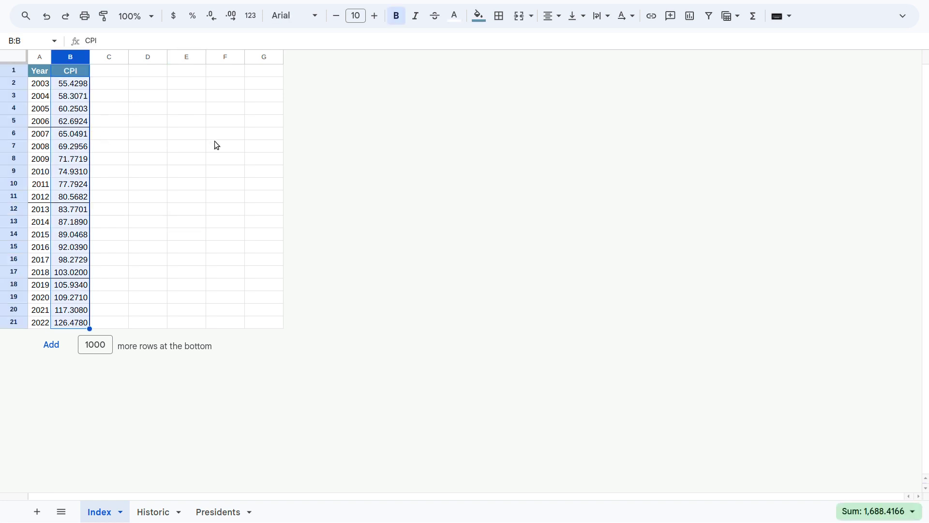
{"action": "left_click", "coordinate": [156, 133]}
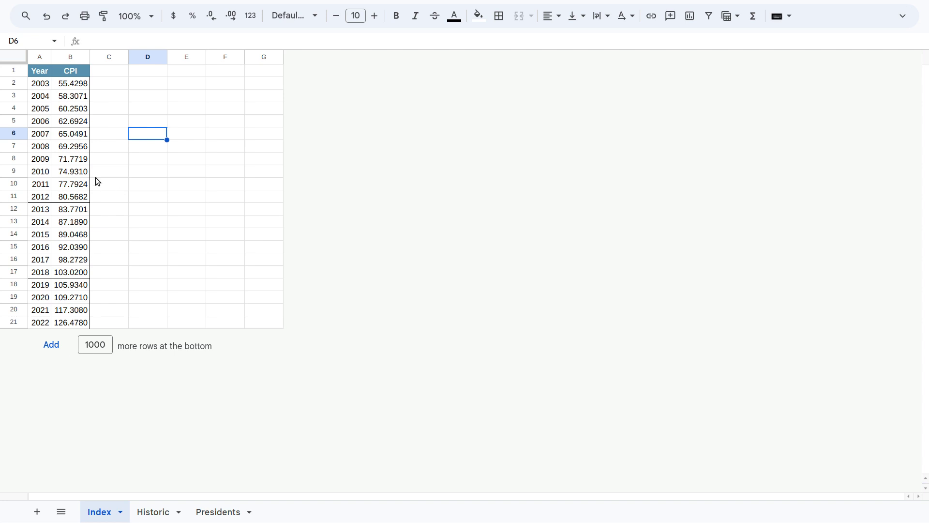
{"action": "left_click_drag", "start_coordinate": [39, 135], "coordinate": [73, 197]}
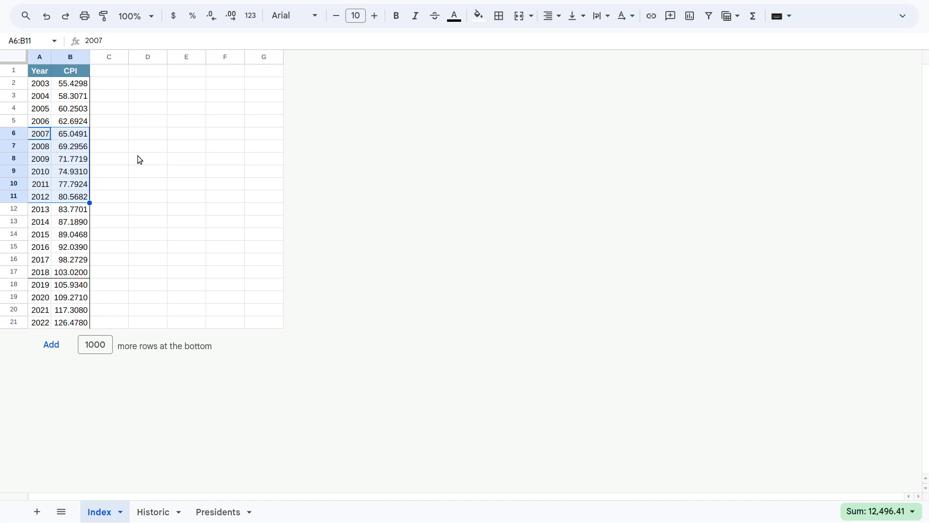
{"action": "left_click", "coordinate": [227, 510]}
{"action": "left_click", "coordinate": [76, 124]}
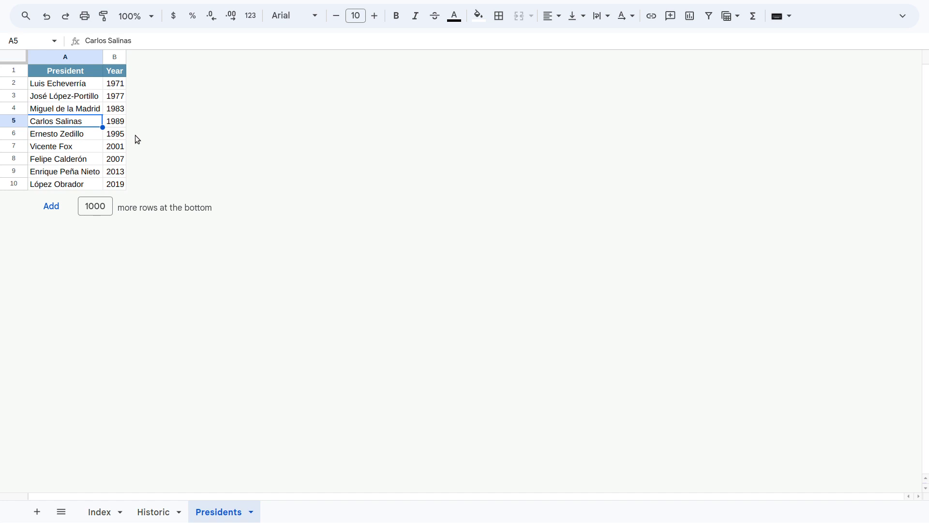
{"action": "left_click", "coordinate": [102, 514]}
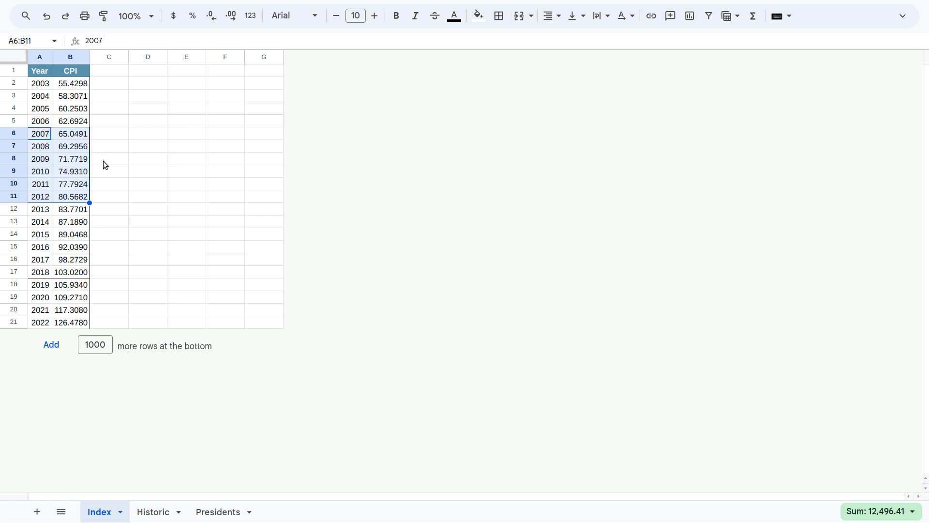
- Fill C3:C21 of the Index sheet with yearly CPI changes as percentages, using =B3/B2-1 in C3
{"action": "left_click", "coordinate": [110, 103]}
{"action": "type", "text": "=B3"}
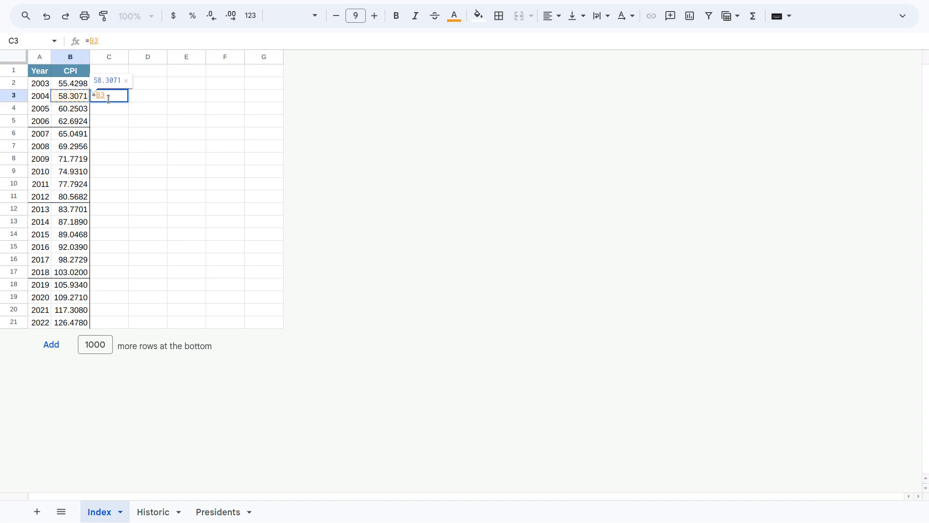
{"action": "type", "text": "/"}
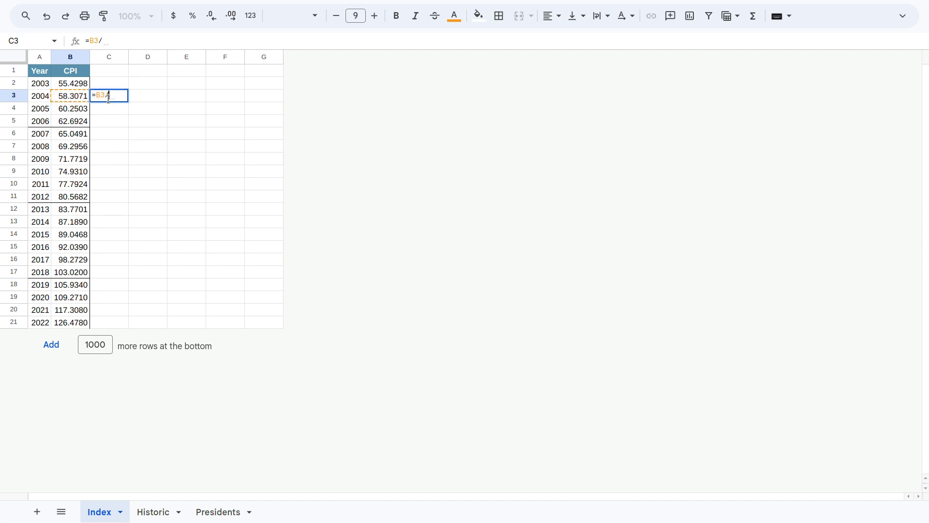
{"action": "left_click", "coordinate": [80, 87]}
{"action": "type", "text": "-1"}
{"action": "key", "text": "Return"}
{"action": "key", "text": "Up"}
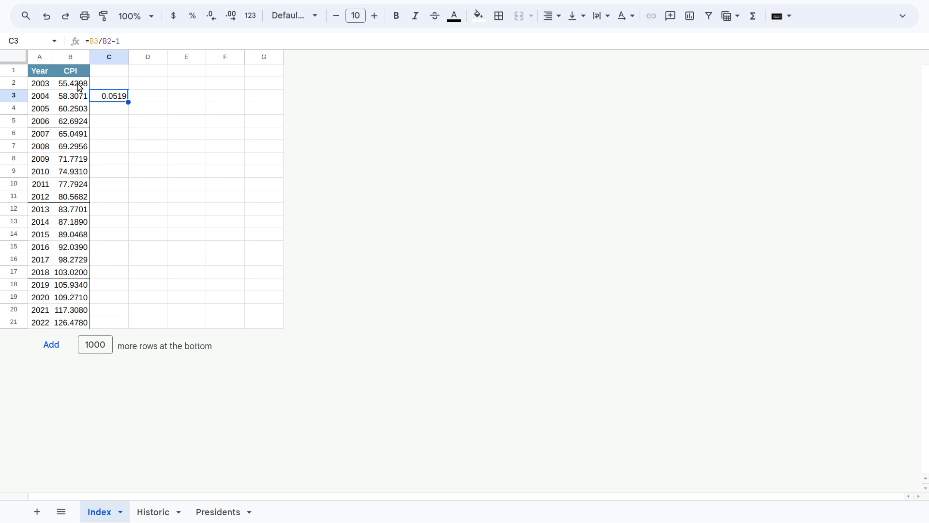
{"action": "key", "text": "ctrl+shift+5"}
{"action": "left_click_drag", "start_coordinate": [128, 101], "coordinate": [125, 324]}
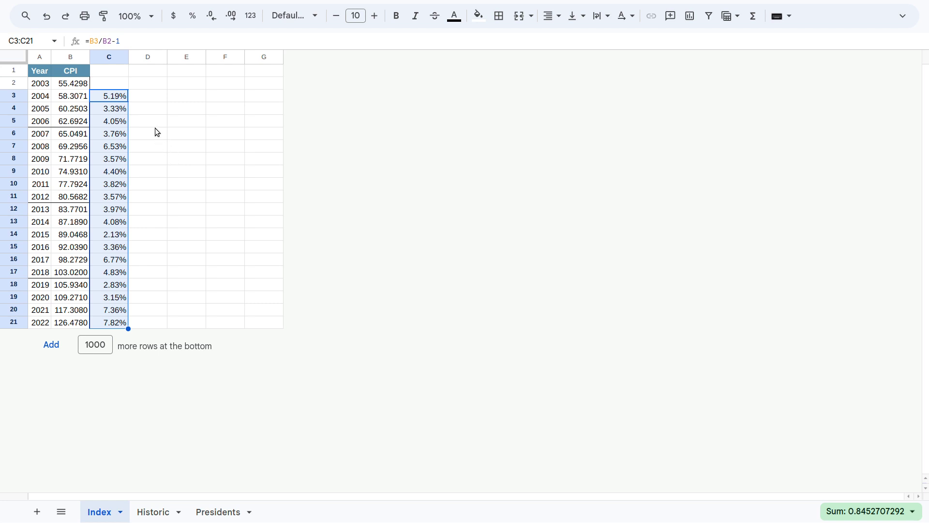
- Calculate the total 2007–2012 CPI increase in D11 with =B11/B5-1, formatted as a percentage
{"action": "left_click", "coordinate": [156, 199]}
{"action": "type", "text": "=B11/"}
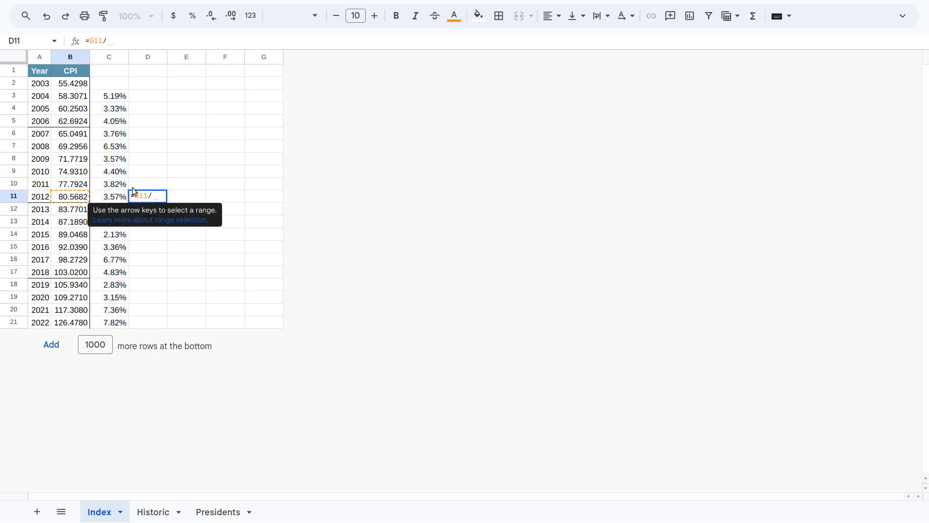
{"action": "left_click", "coordinate": [76, 121]}
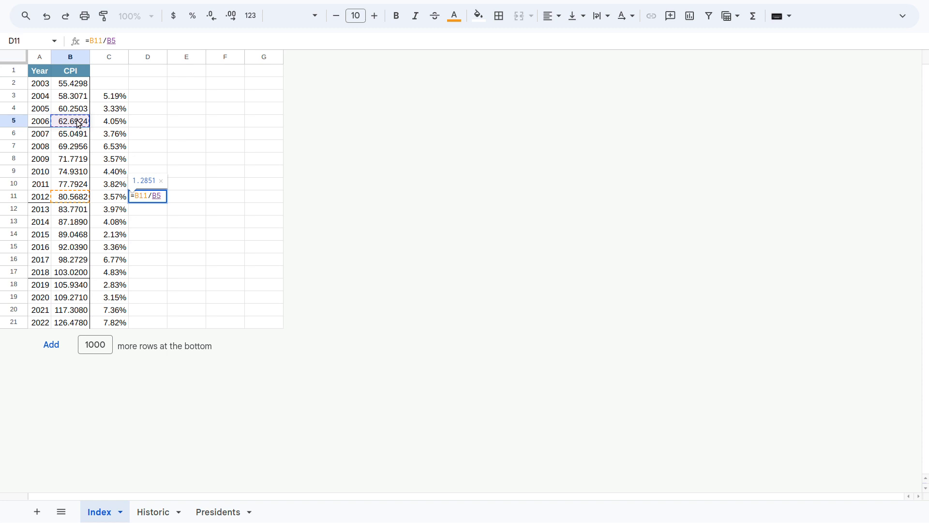
{"action": "type", "text": "-1"}
{"action": "key", "text": "Return"}
{"action": "key", "text": "Up"}
{"action": "key", "text": "ctrl+shift+5"}
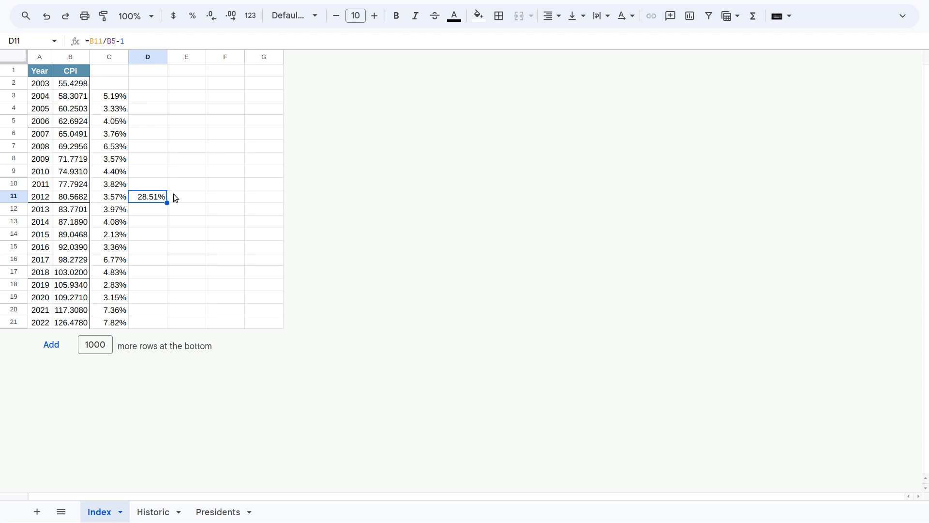
- Change the D11 formula to the six-year average annual rate, =(B11/B5)^(1/6)-1
{"action": "left_click", "coordinate": [113, 42]}
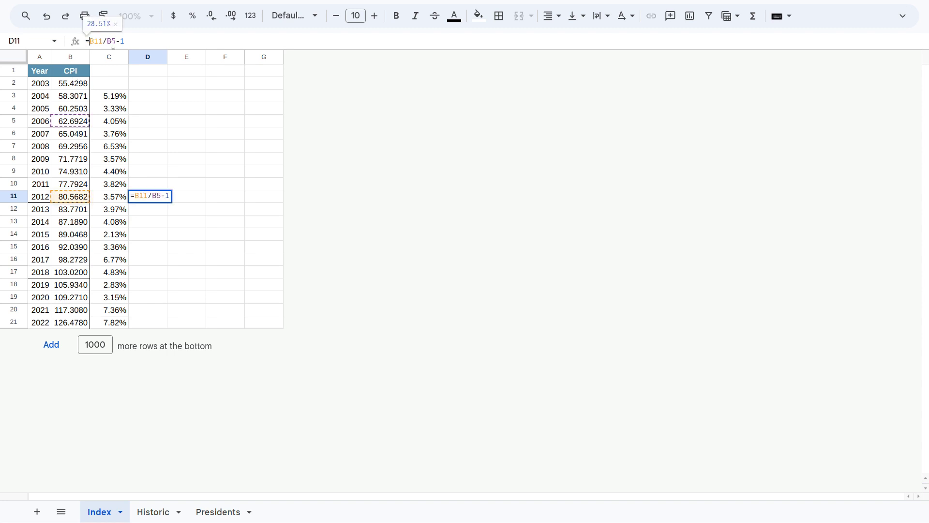
{"action": "type", "text": "("}
{"action": "left_click", "coordinate": [121, 42]}
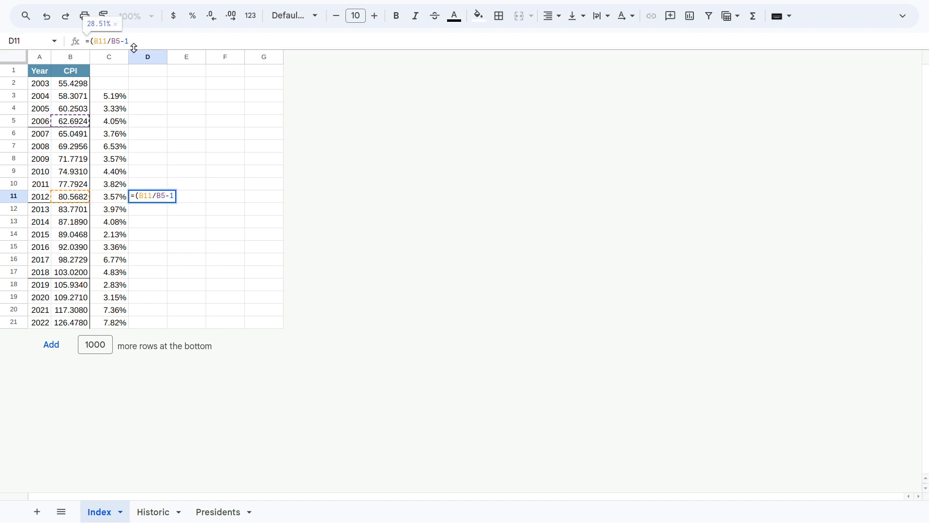
{"action": "type", "text": ")^(1/6)"}
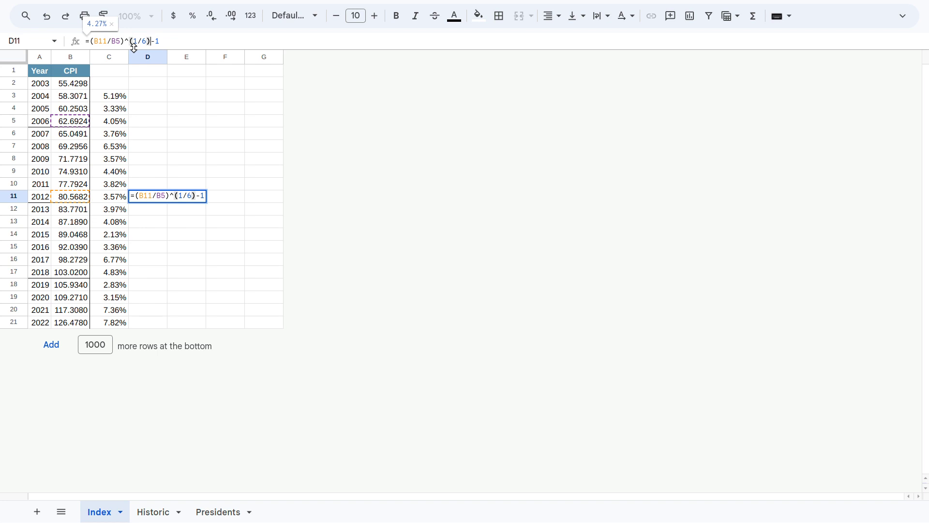
{"action": "key", "text": "Return"}
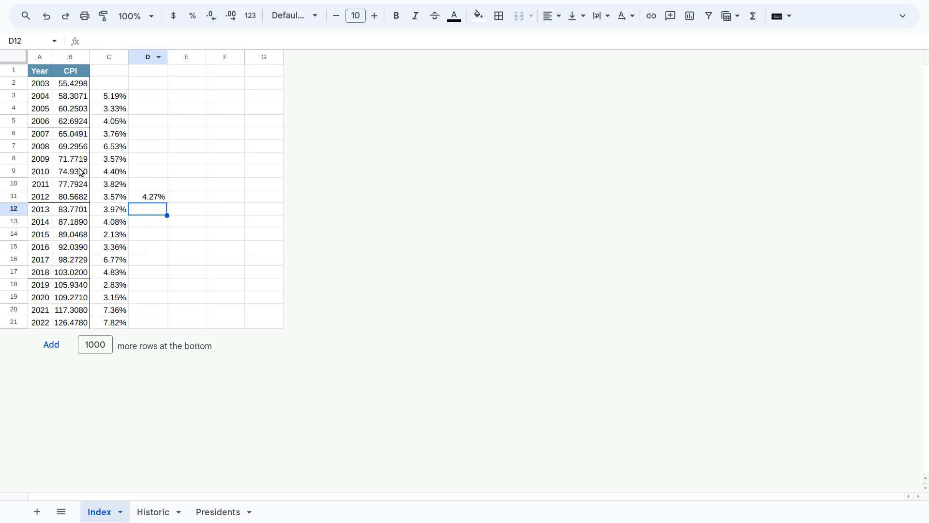
{"action": "left_click", "coordinate": [148, 200]}
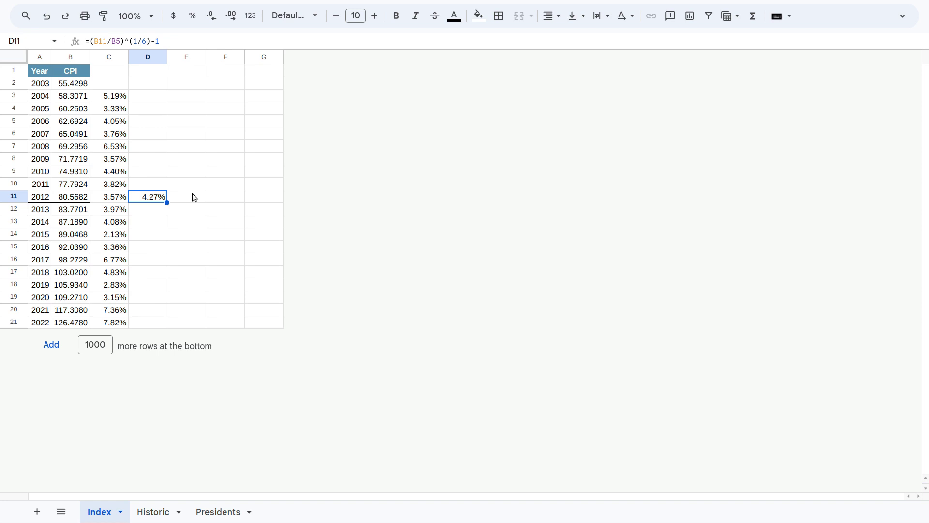
- Enter =B5 in E5 as the starting CPI for a constant-growth check column
{"action": "left_click", "coordinate": [185, 124]}
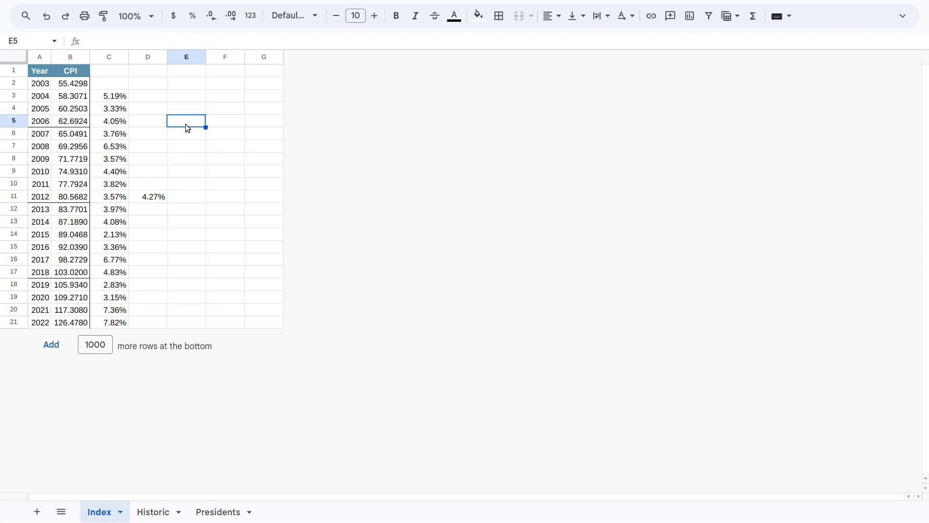
{"action": "type", "text": "=B5"}
{"action": "key", "text": "Return"}
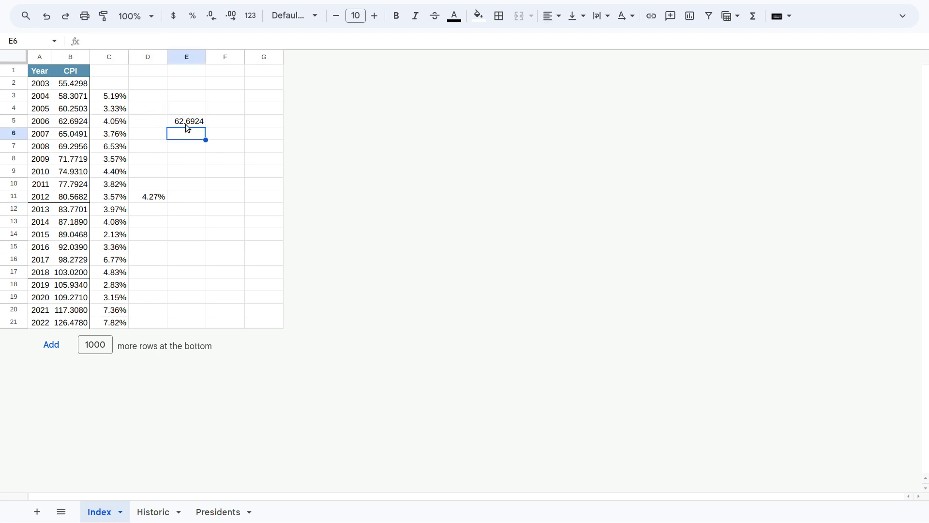
- Enter =E5*(1+$D$11) in E6 and fill it down to E11
{"action": "type", "text": "="}
{"action": "left_click", "coordinate": [186, 124]}
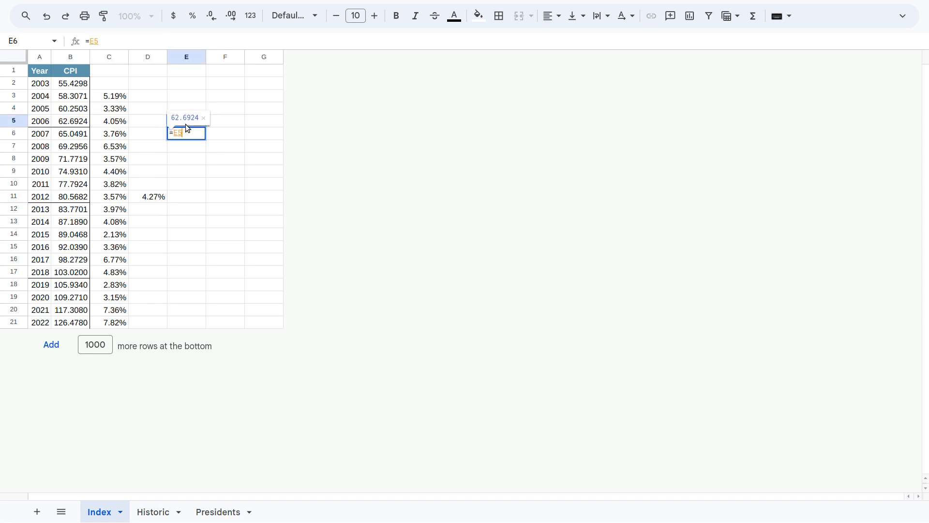
{"action": "type", "text": "*(1+"}
{"action": "left_click", "coordinate": [156, 197]}
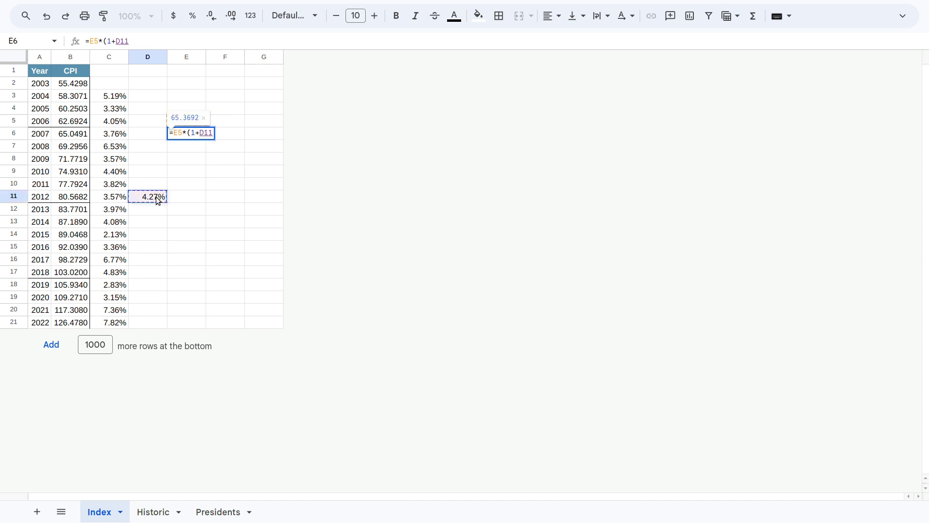
{"action": "type", "text": ")"}
{"action": "key", "text": "F4"}
{"action": "key", "text": "Return"}
{"action": "key", "text": "Up"}
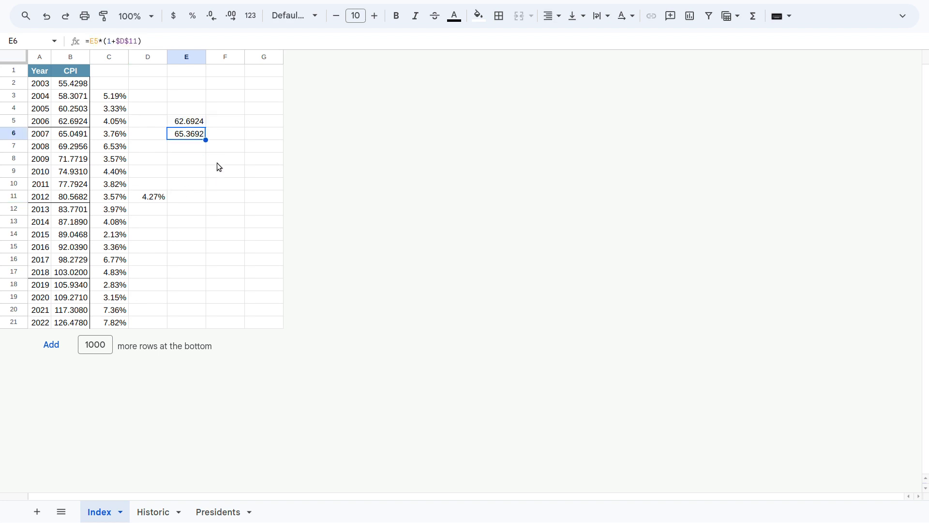
{"action": "left_click_drag", "start_coordinate": [206, 140], "coordinate": [204, 202]}
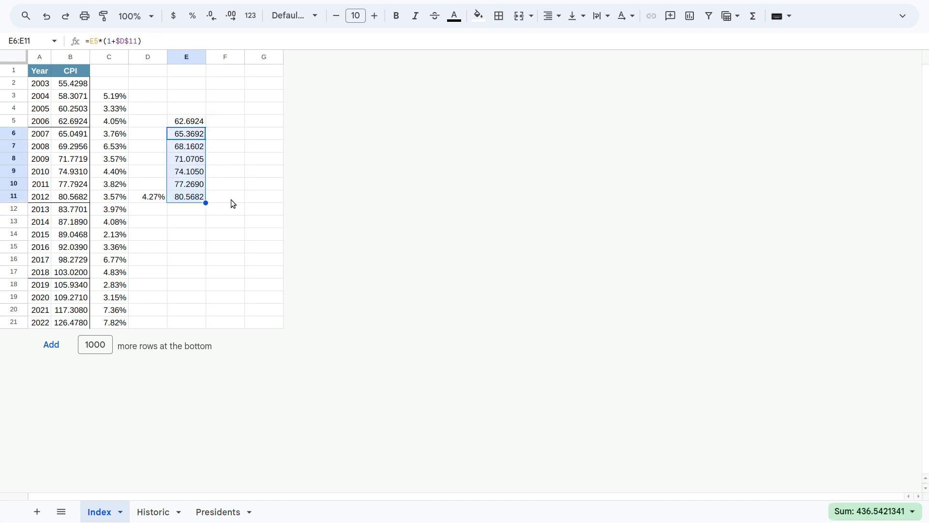
- Compare the constant-growth values in column E with the actual CPI in column B for 2012 and 2008 to 2010
{"action": "left_click", "coordinate": [231, 199]}
{"action": "left_click", "coordinate": [191, 202]}
{"action": "left_click", "coordinate": [81, 202]}
{"action": "left_click", "coordinate": [170, 199]}
{"action": "left_click", "coordinate": [72, 201]}
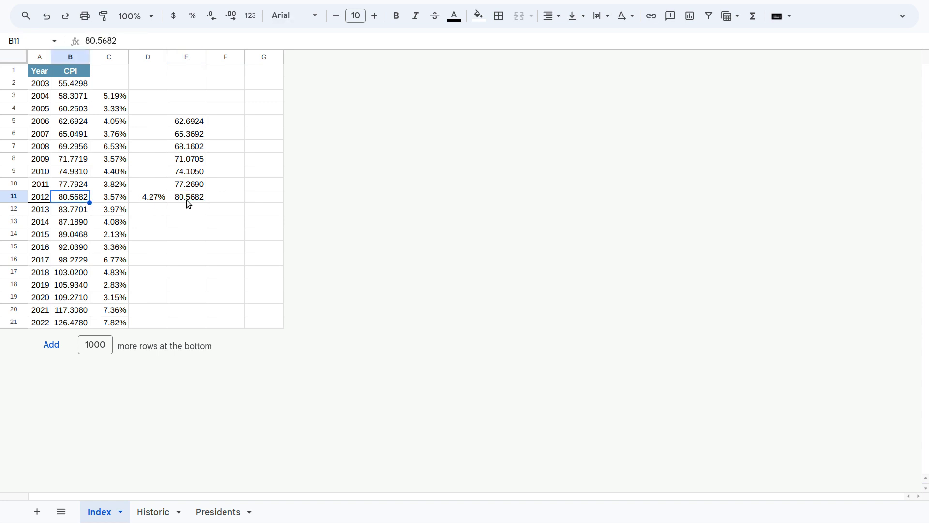
{"action": "left_click", "coordinate": [188, 204]}
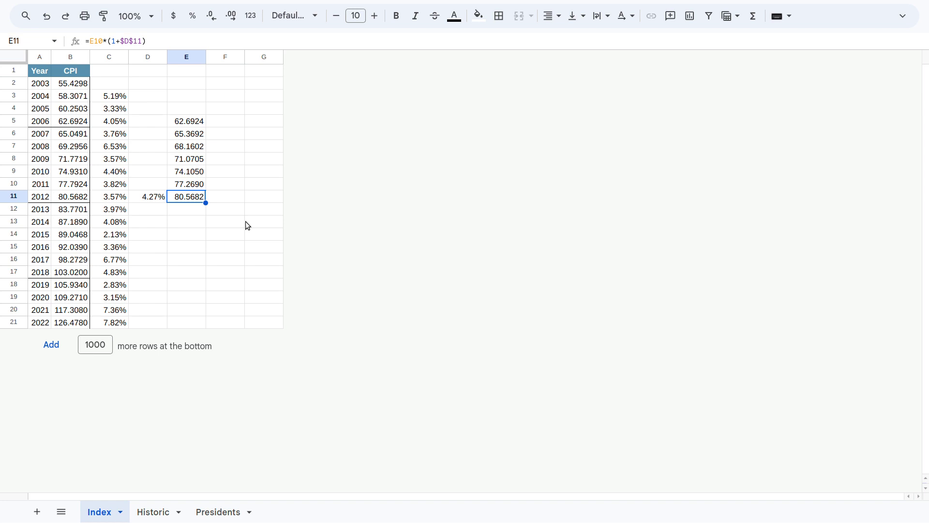
{"action": "left_click", "coordinate": [73, 151]}
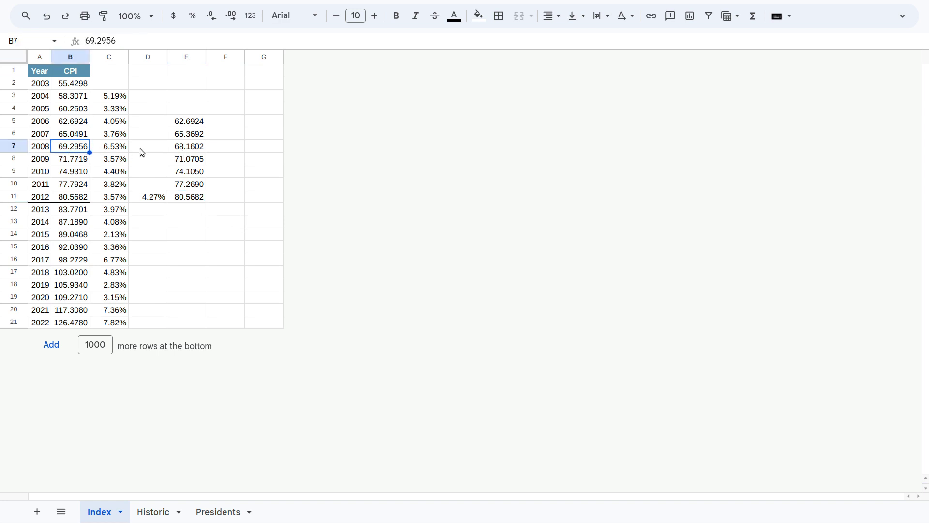
{"action": "left_click", "coordinate": [187, 149]}
{"action": "left_click", "coordinate": [85, 162]}
{"action": "left_click", "coordinate": [186, 160]}
{"action": "left_click", "coordinate": [72, 174]}
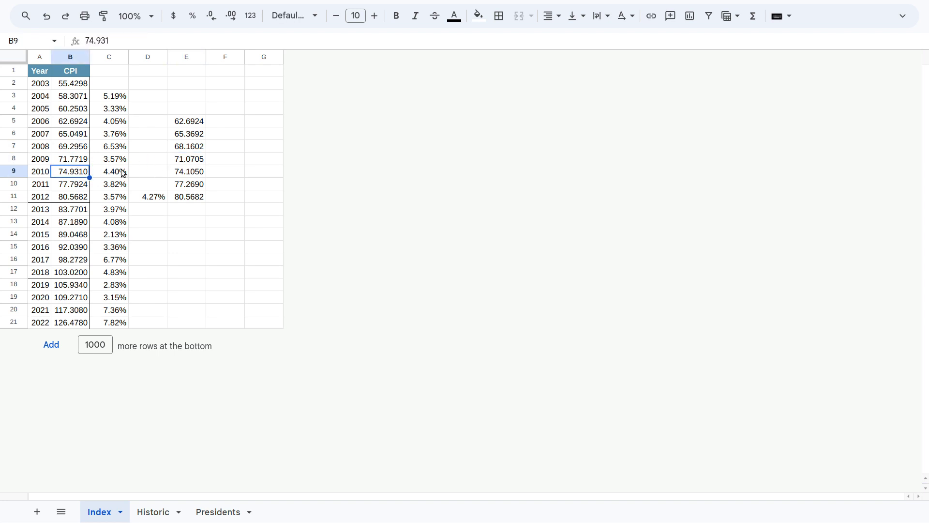
{"action": "left_click", "coordinate": [187, 173]}
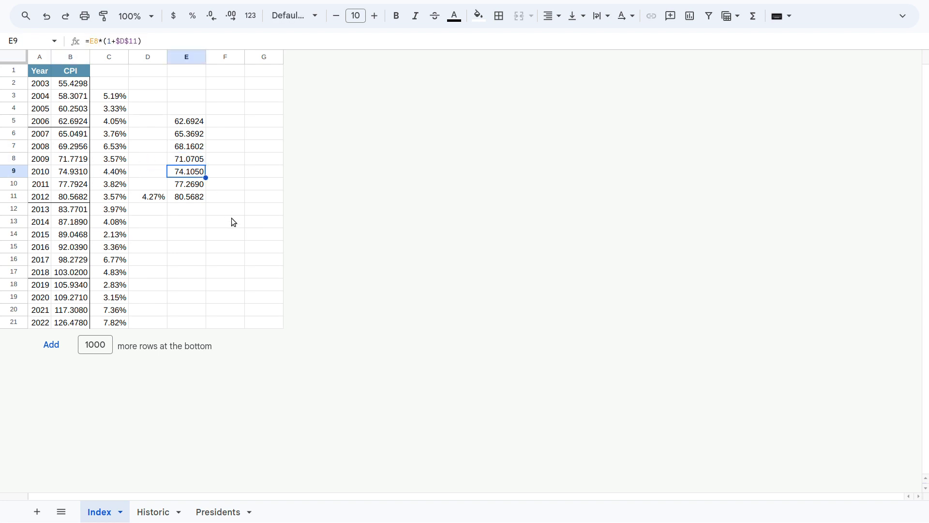
- Copy the yearly change formula from C6 into F6 as =E6/E5-1 and fill it down to F11
{"action": "left_click", "coordinate": [222, 135]}
{"action": "left_click", "coordinate": [103, 134]}
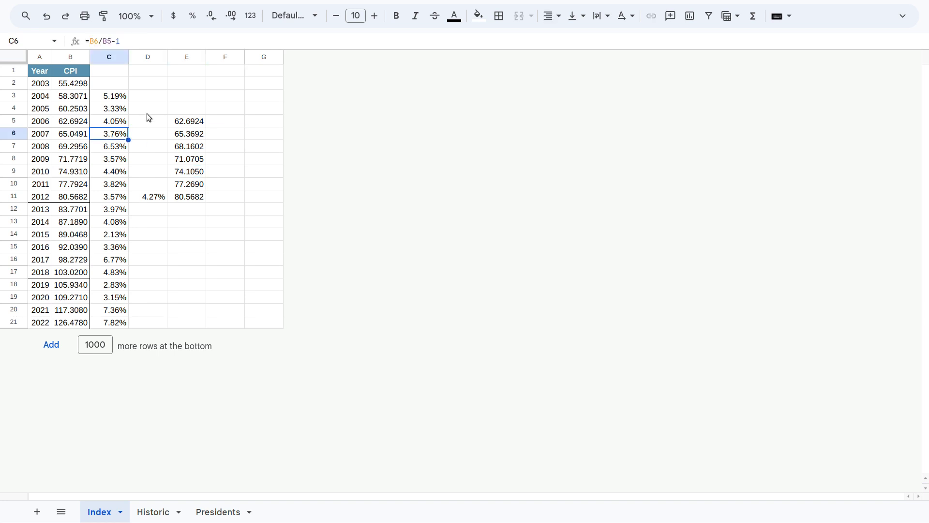
{"action": "left_click", "coordinate": [213, 132]}
{"action": "type", "text": "4.27%"}
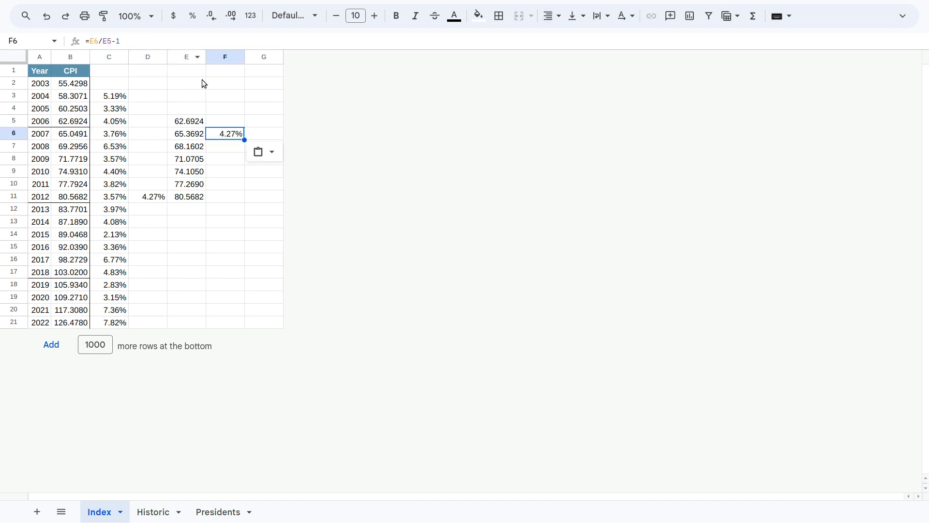
{"action": "double_click", "coordinate": [235, 134]}
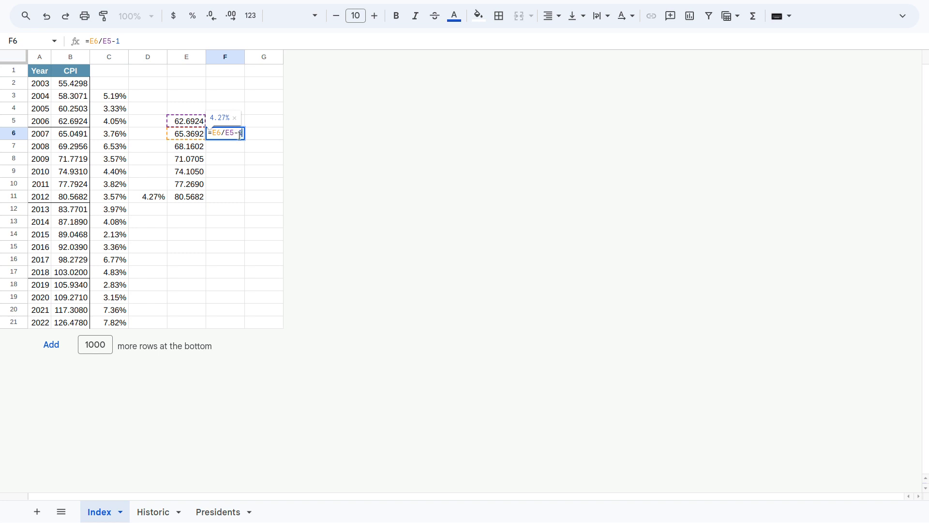
{"action": "key", "text": "Return"}
{"action": "left_click", "coordinate": [240, 135]}
{"action": "left_click_drag", "start_coordinate": [245, 140], "coordinate": [245, 201]}
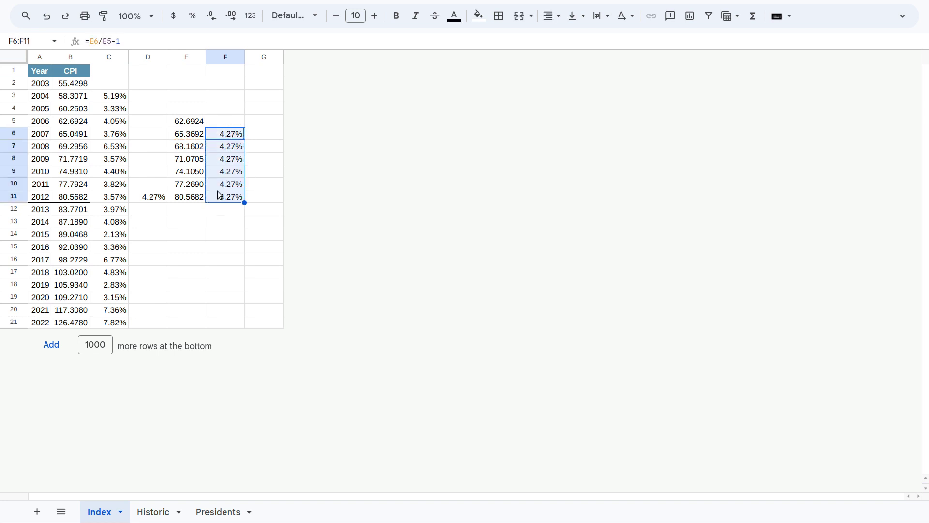
- Review the actual yearly inflation rates in column C from 2007 downward against the constant rates in column F
{"action": "left_click", "coordinate": [115, 138]}
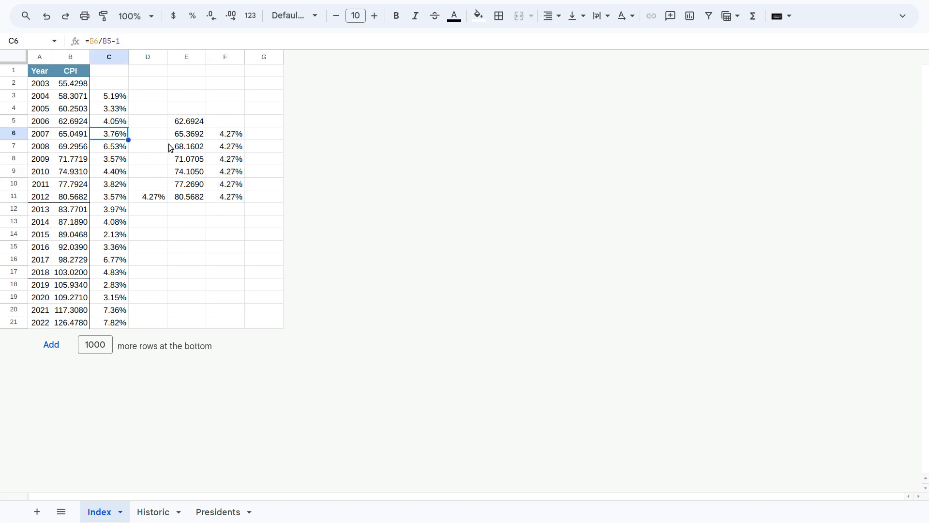
{"action": "key", "text": "Down"}
{"action": "key", "text": "Down"}
{"action": "key", "text": "Down"}
{"action": "key", "text": "Down"}
{"action": "key", "text": "Down"}
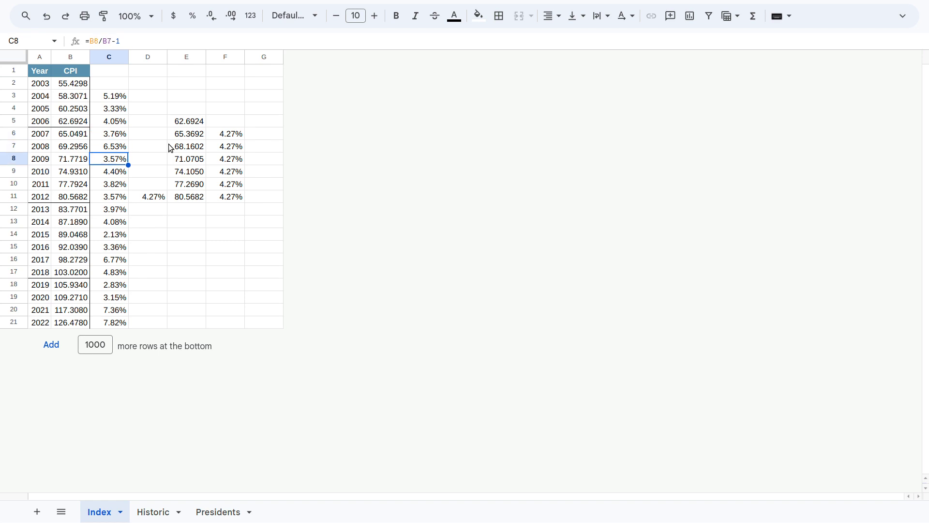
- Go over the yearly rates in column C for 2003 to 2008 and compare the 2007 rate with E6 and F6
{"action": "key", "text": "Up"}
{"action": "key", "text": "Up"}
{"action": "key", "text": "Up"}
{"action": "key", "text": "Up"}
{"action": "key", "text": "Up"}
{"action": "key", "text": "Down"}
{"action": "key", "text": "Down"}
{"action": "key", "text": "Down"}
{"action": "key", "text": "Down"}
{"action": "key", "text": "Down"}
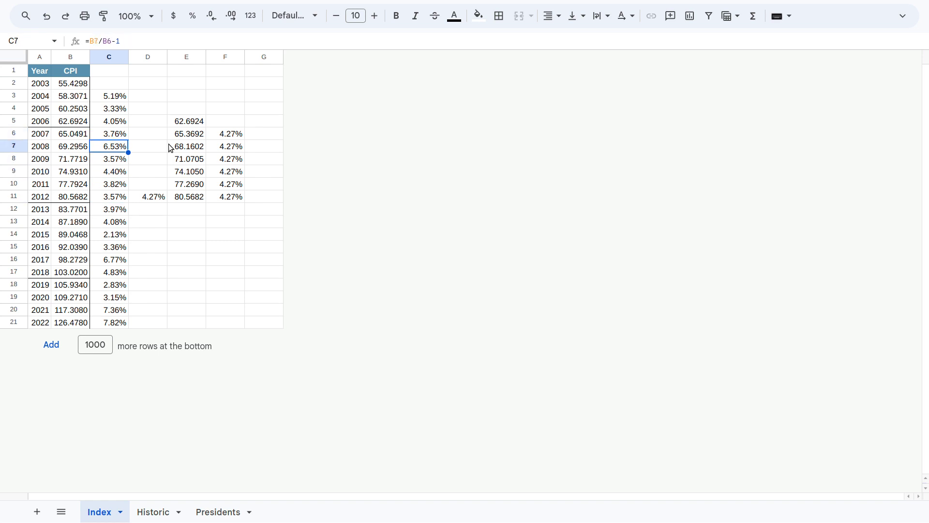
{"action": "left_click", "coordinate": [197, 137]}
{"action": "left_click", "coordinate": [233, 138]}
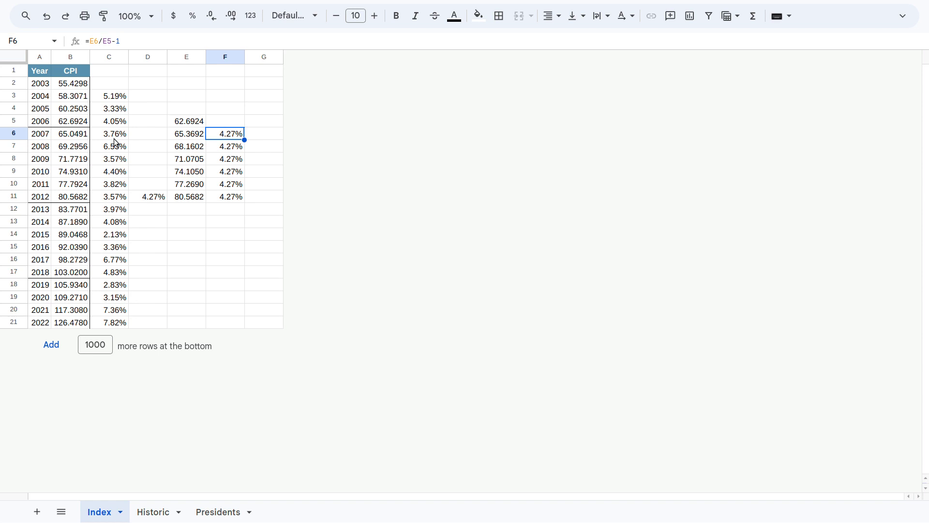
- Enter =AVERAGE(C6:C11) in G11 and format the result as a percentage
{"action": "left_click", "coordinate": [270, 137]}
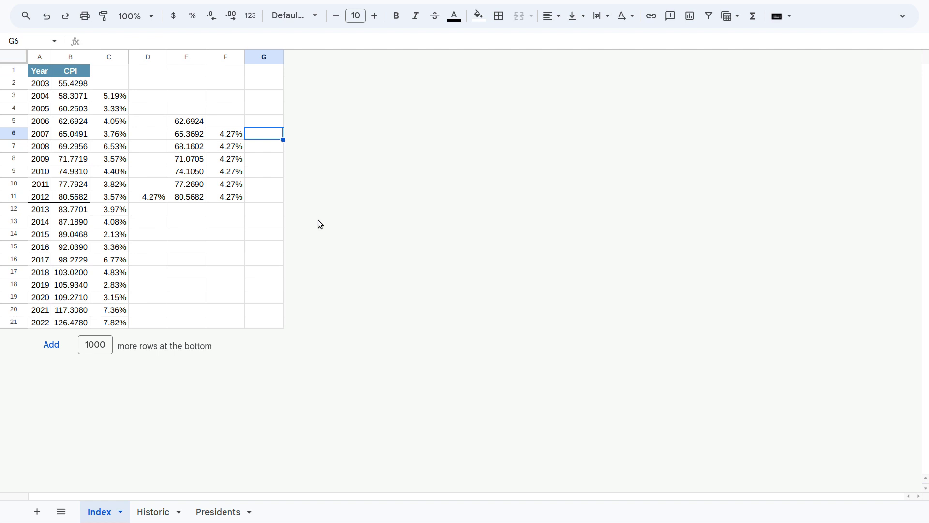
{"action": "key", "text": "Down"}
{"action": "key", "text": "Down"}
{"action": "key", "text": "Down"}
{"action": "key", "text": "Down"}
{"action": "key", "text": "Down"}
{"action": "type", "text": "=AVE"}
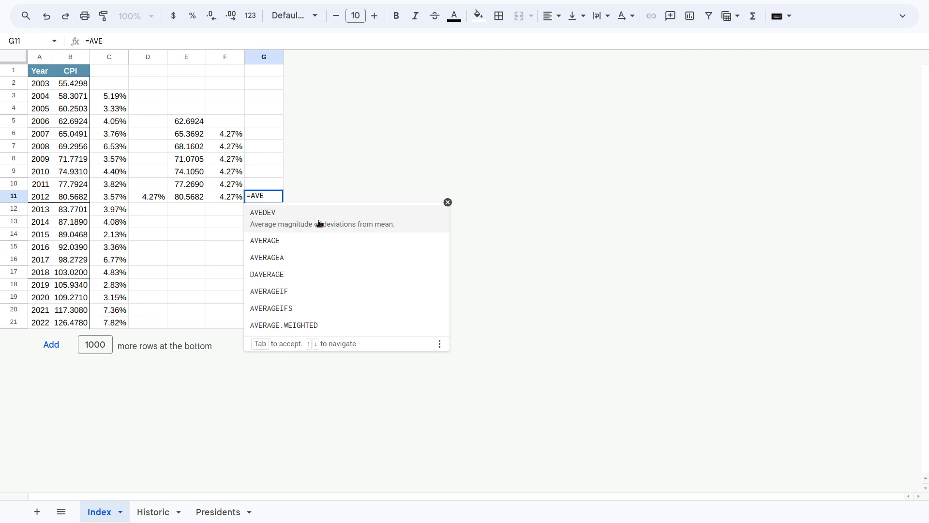
{"action": "left_click", "coordinate": [276, 239]}
{"action": "left_click_drag", "start_coordinate": [97, 139], "coordinate": [110, 200]}
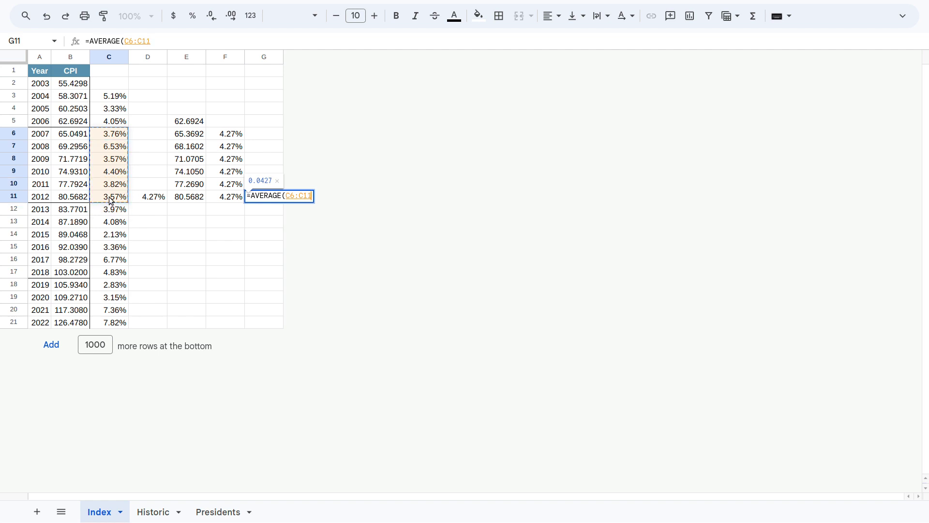
{"action": "key", "text": "Return"}
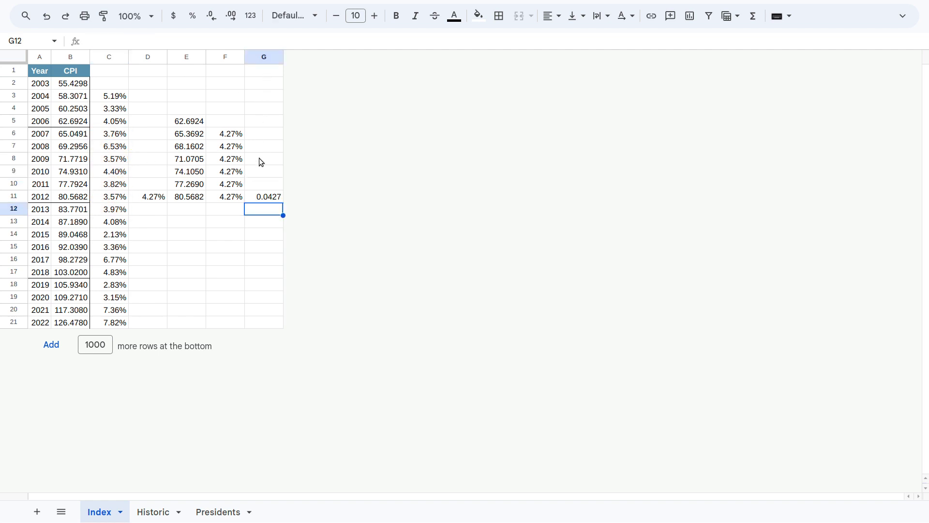
{"action": "left_click", "coordinate": [266, 200]}
{"action": "key", "text": "ctrl+shift+5"}
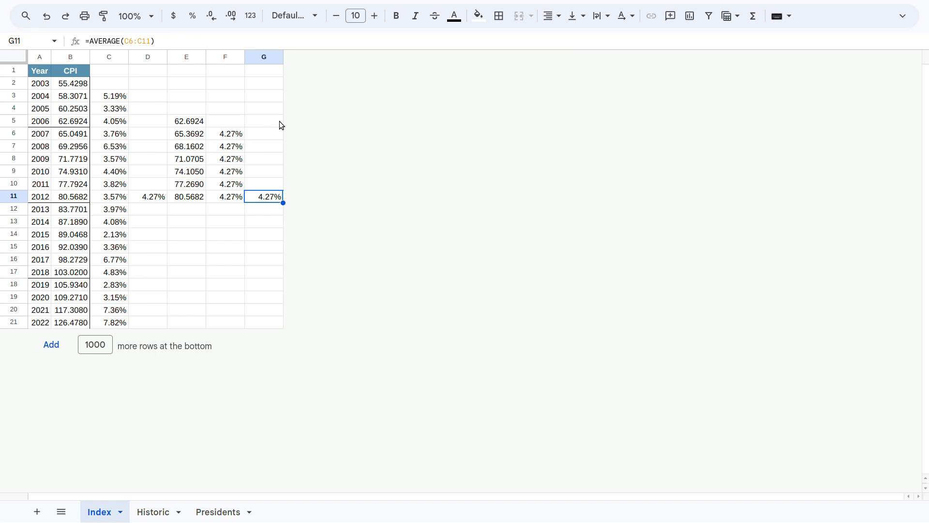
- Show the average rates in D11 and G11 with four decimal places and compare the two
{"action": "left_click", "coordinate": [164, 197], "text": "ctrl"}
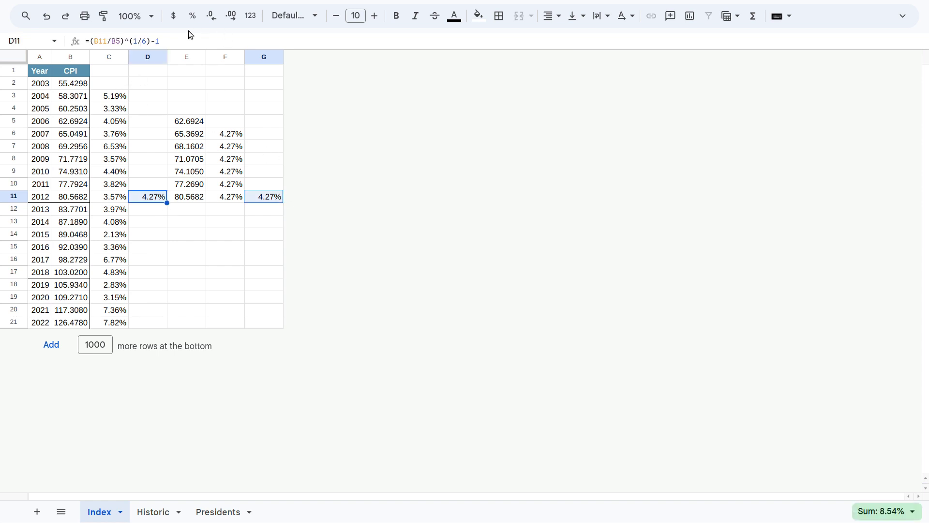
{"action": "left_click", "coordinate": [229, 18]}
{"action": "left_click", "coordinate": [228, 17]}
{"action": "left_click", "coordinate": [149, 205]}
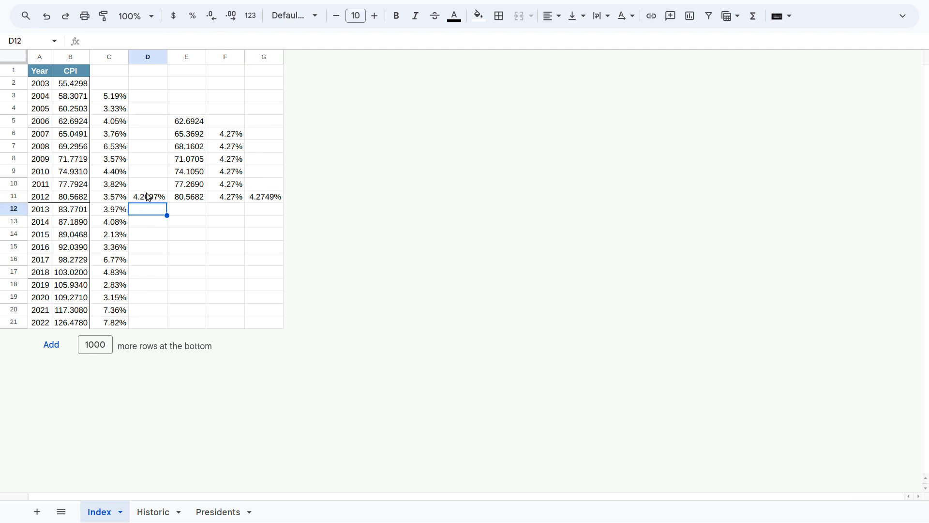
{"action": "left_click", "coordinate": [153, 194]}
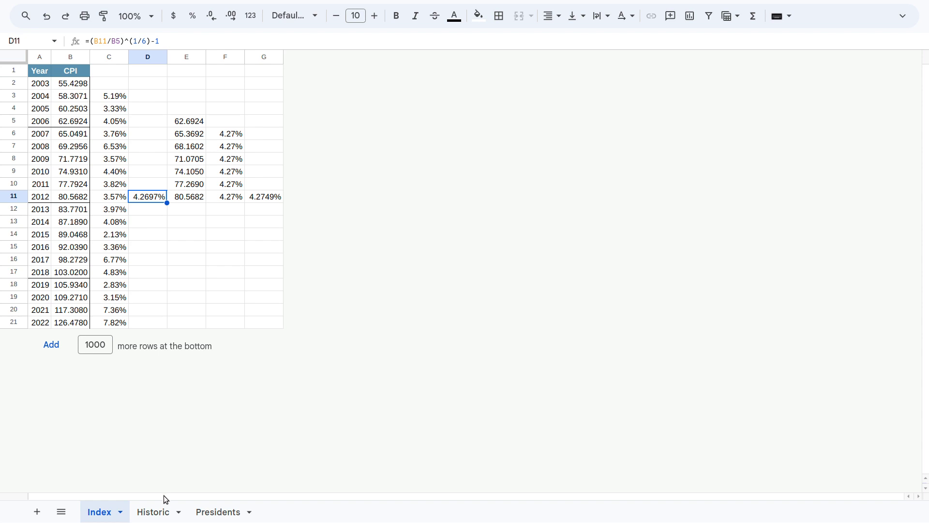
- Examine the yearly inflation column on the Historic sheet and compare its data with the CPI-based Index sheet
{"action": "left_click", "coordinate": [162, 508]}
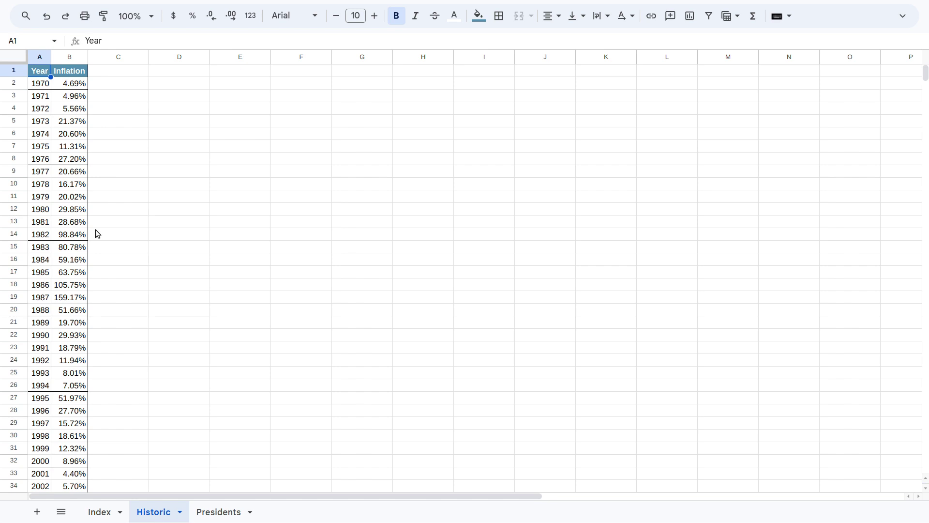
{"action": "left_click", "coordinate": [68, 58]}
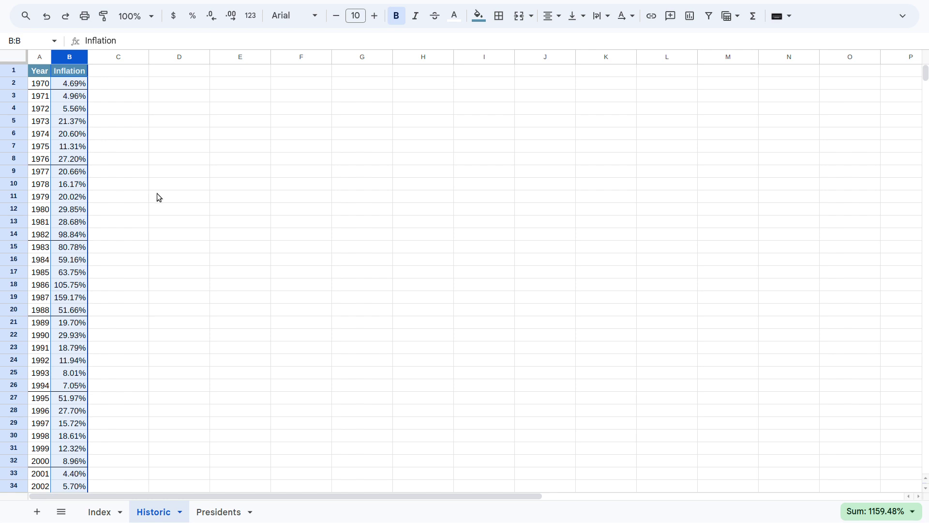
{"action": "scroll", "coordinate": [150, 208], "scroll_direction": "down", "scroll_amount": 8}
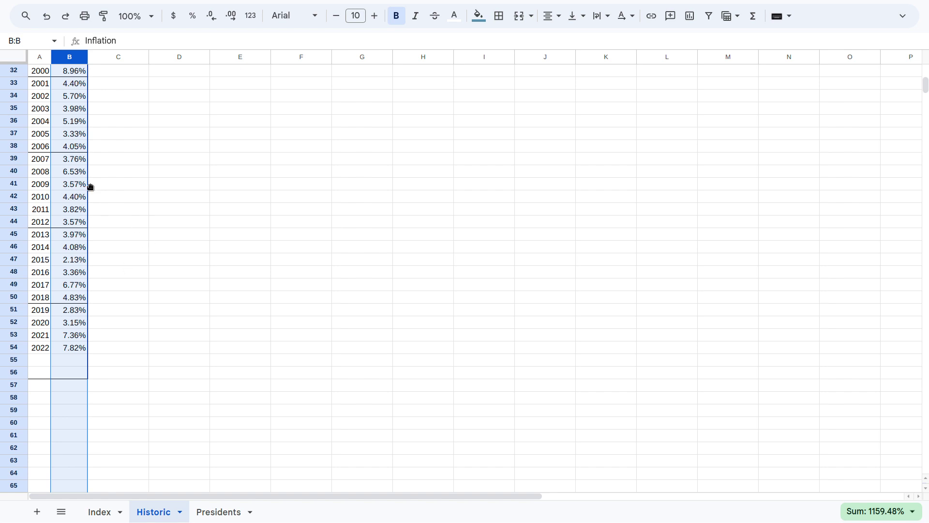
{"action": "scroll", "coordinate": [159, 224], "scroll_direction": "up", "scroll_amount": 8}
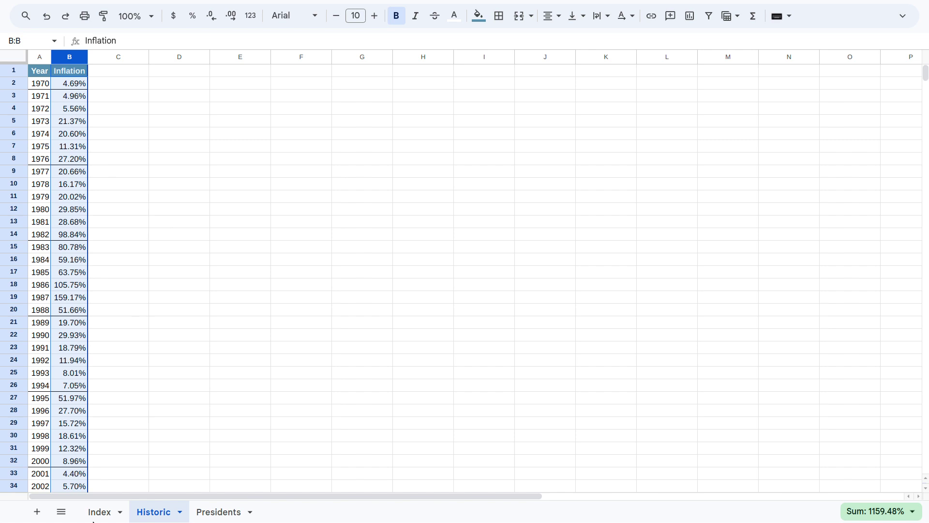
{"action": "left_click", "coordinate": [100, 515]}
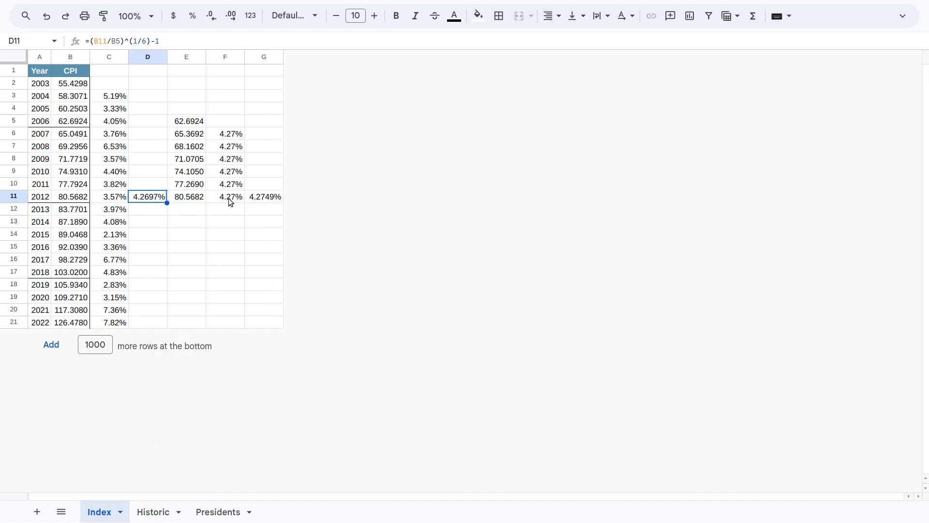
{"action": "left_click", "coordinate": [160, 512]}
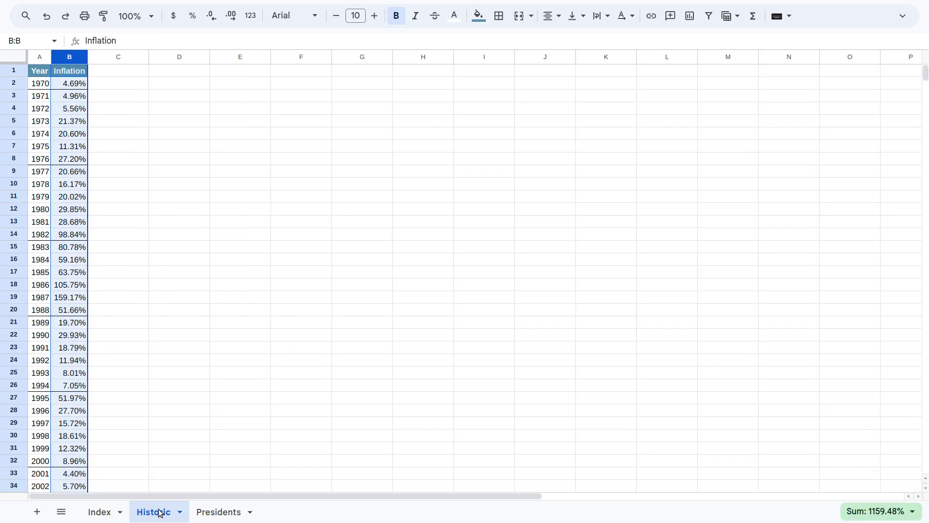
{"action": "left_click", "coordinate": [99, 512]}
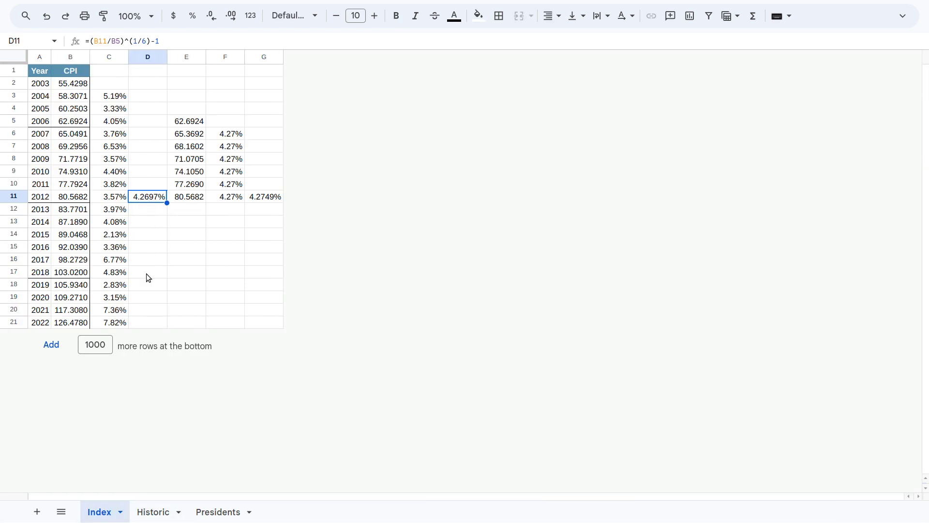
- On the Historic sheet, enter 100 in D2 as the 1970 base index value
{"action": "left_click", "coordinate": [155, 513]}
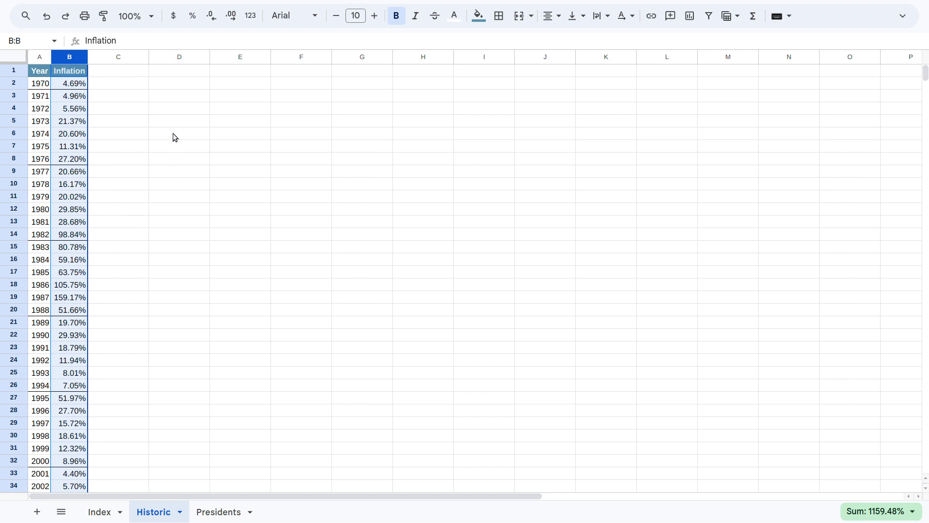
{"action": "left_click", "coordinate": [167, 86]}
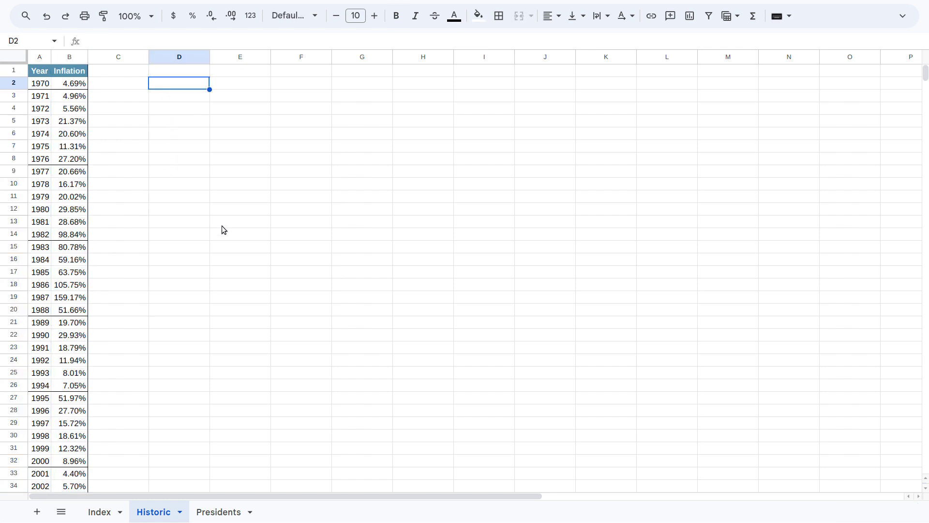
{"action": "type", "text": "100"}
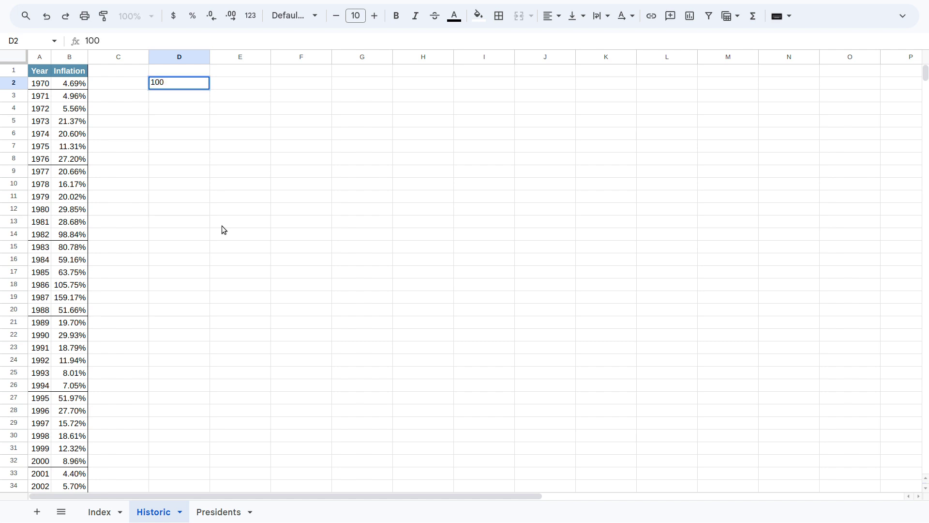
{"action": "key", "text": "Return"}
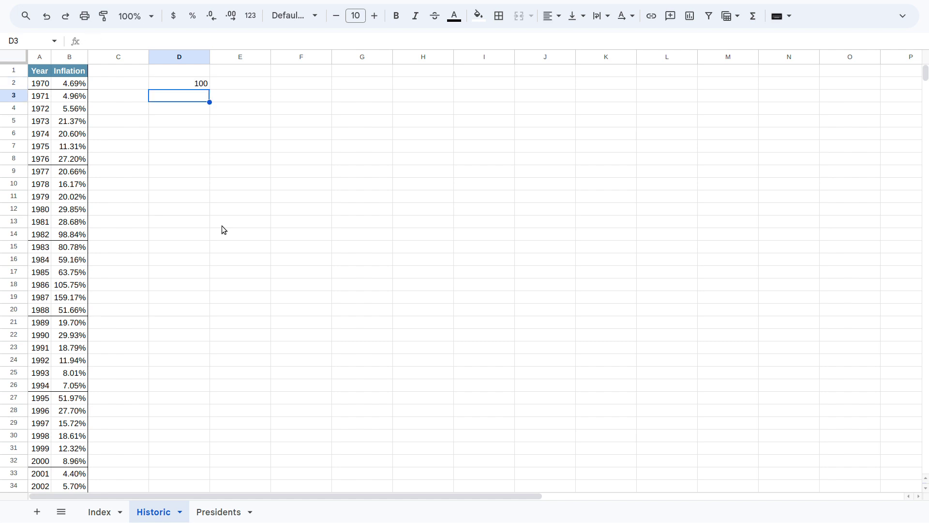
- Enter =D2*(1+B3) in D3 and fill it down to D54 to build the index through 2022
{"action": "type", "text": "="}
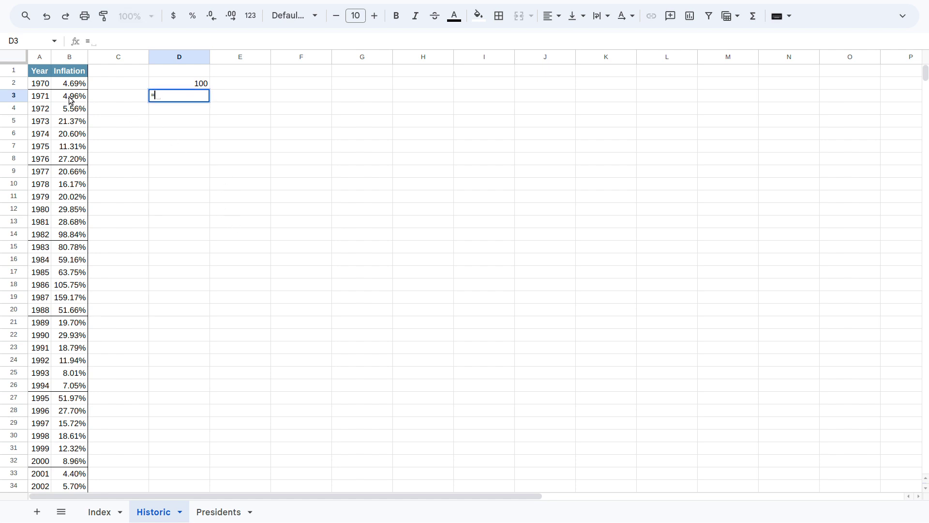
{"action": "left_click", "coordinate": [172, 84]}
{"action": "type", "text": "*"}
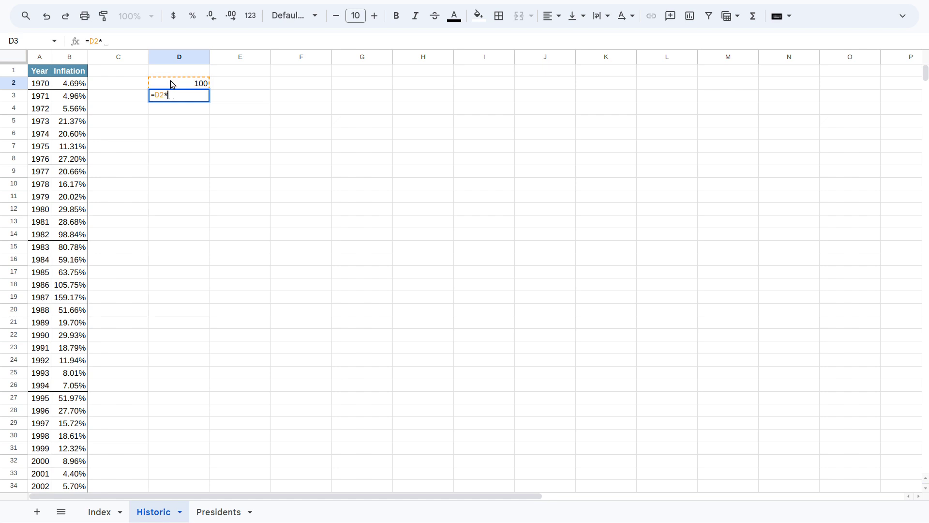
{"action": "type", "text": "(1+"}
{"action": "left_click", "coordinate": [75, 97]}
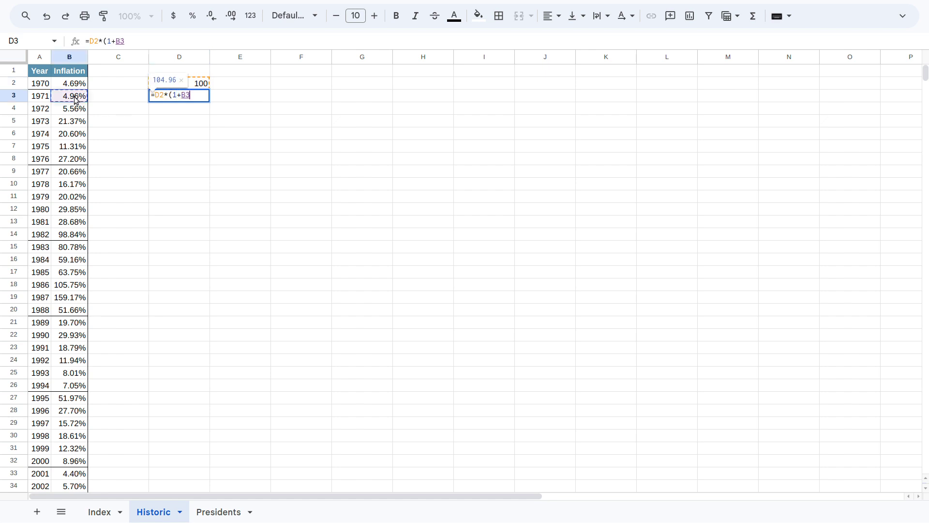
{"action": "type", "text": ")"}
{"action": "key", "text": "Return"}
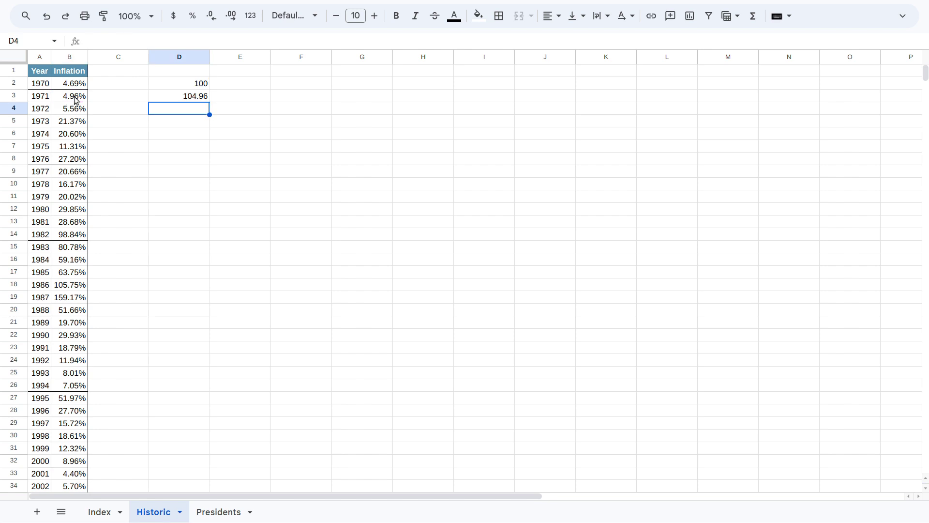
{"action": "left_click", "coordinate": [207, 97]}
{"action": "left_click_drag", "start_coordinate": [210, 102], "coordinate": [212, 330]}
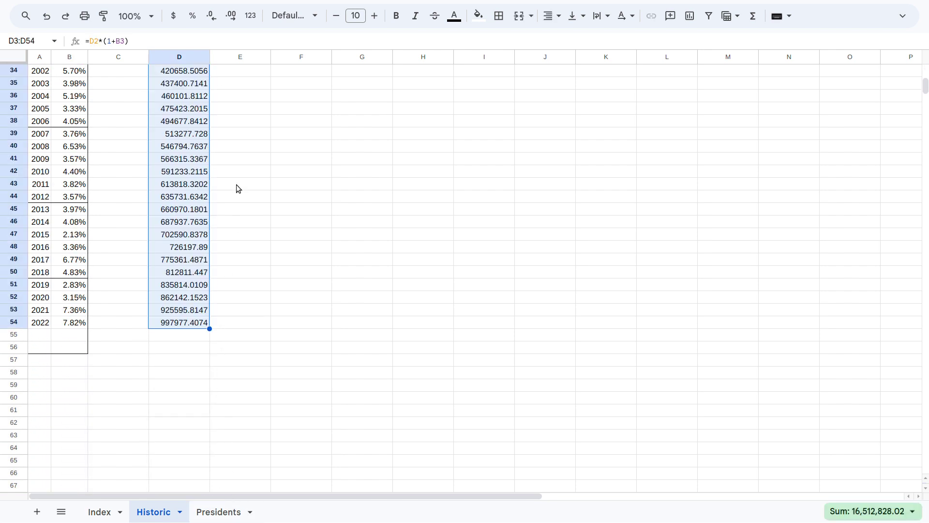
{"action": "scroll", "coordinate": [236, 184], "scroll_direction": "up", "scroll_amount": 8}
{"action": "scroll", "coordinate": [236, 185], "scroll_direction": "up", "scroll_amount": 3}
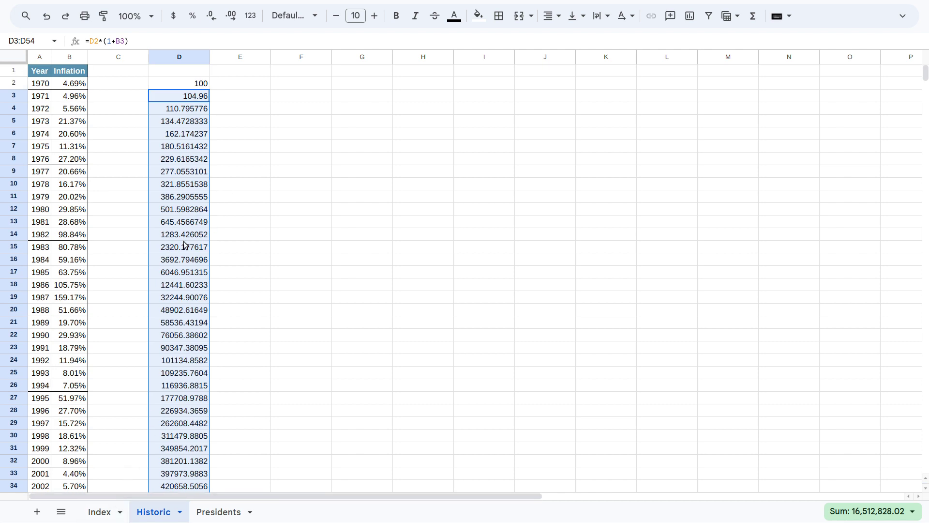
- Check the index by filling =D3/D2-1 as percentages through E3:E54 against column B, and clear those check cells
{"action": "left_click", "coordinate": [237, 98]}
{"action": "type", "text": "="}
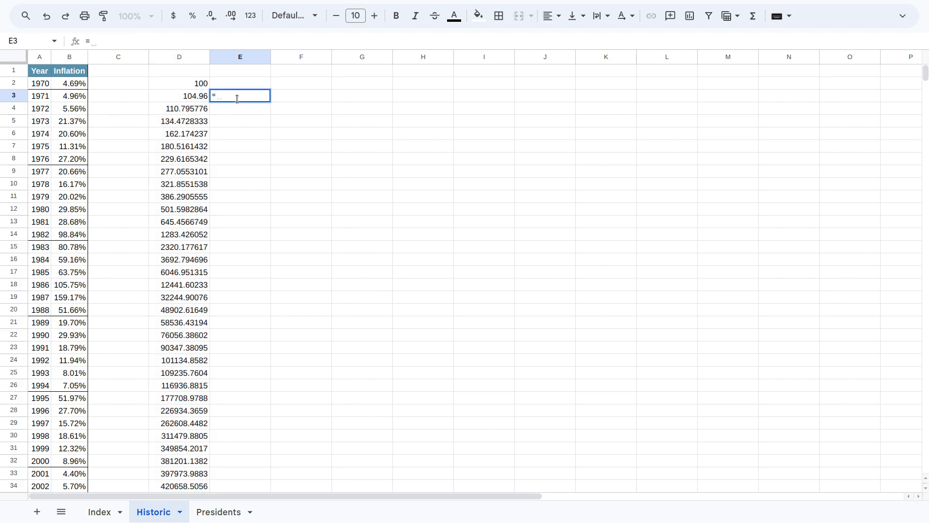
{"action": "left_click", "coordinate": [196, 96]}
{"action": "type", "text": "/"}
{"action": "left_click", "coordinate": [201, 89]}
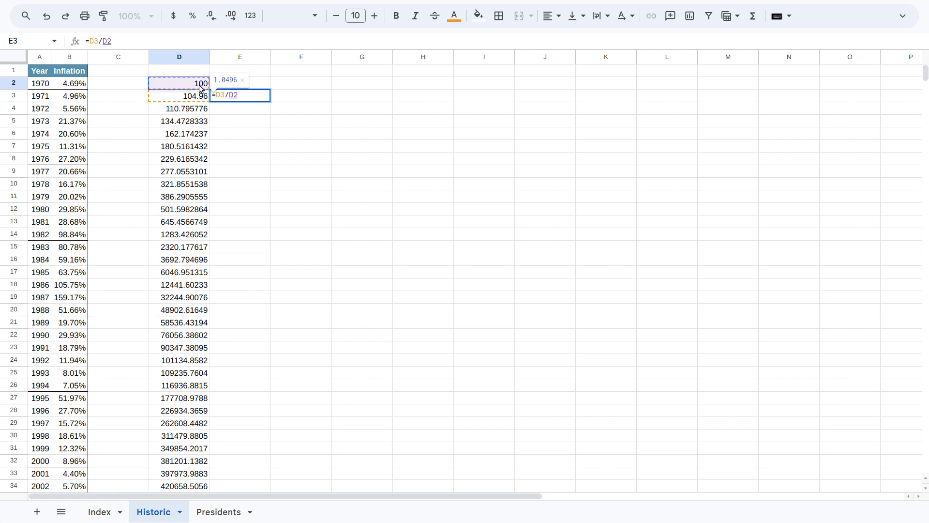
{"action": "type", "text": "-1"}
{"action": "key", "text": "Return"}
{"action": "left_click", "coordinate": [254, 97]}
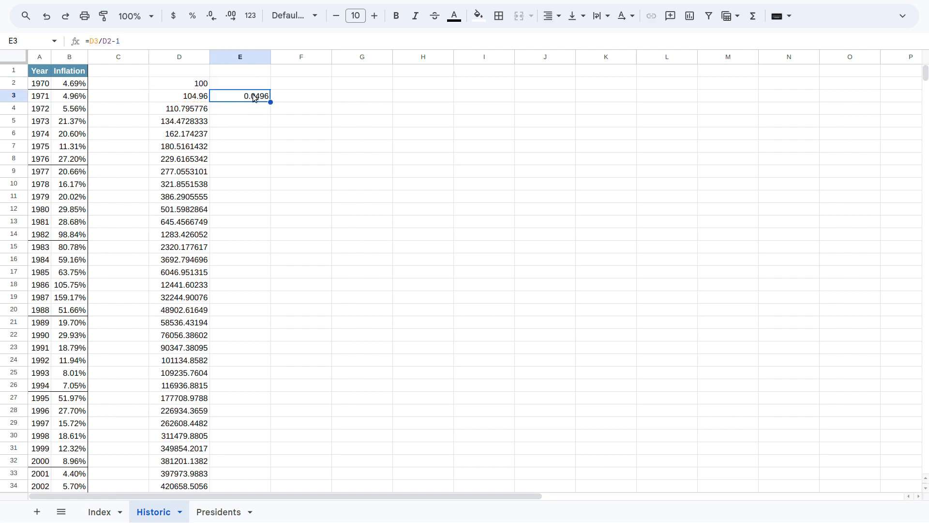
{"action": "key", "text": "ctrl+shift+5"}
{"action": "left_click_drag", "start_coordinate": [271, 102], "coordinate": [265, 478]}
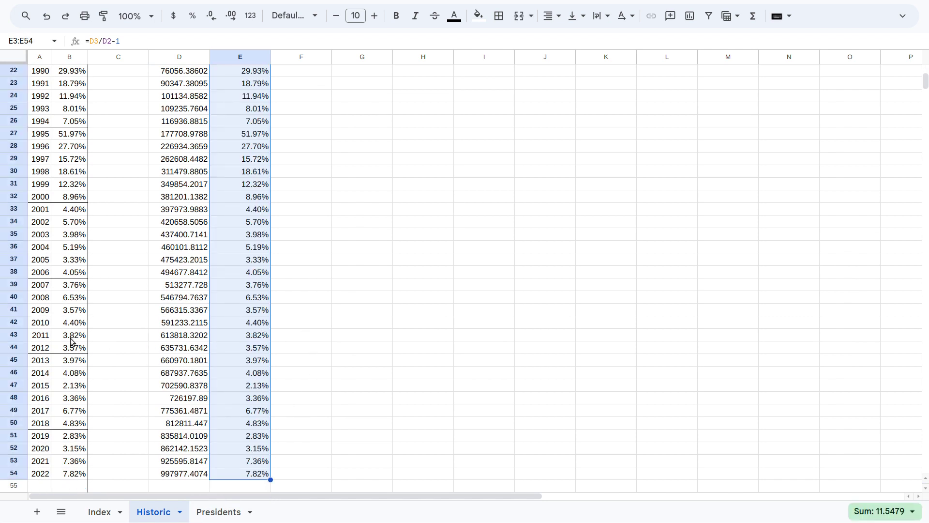
{"action": "scroll", "coordinate": [309, 196], "scroll_direction": "up", "scroll_amount": 5}
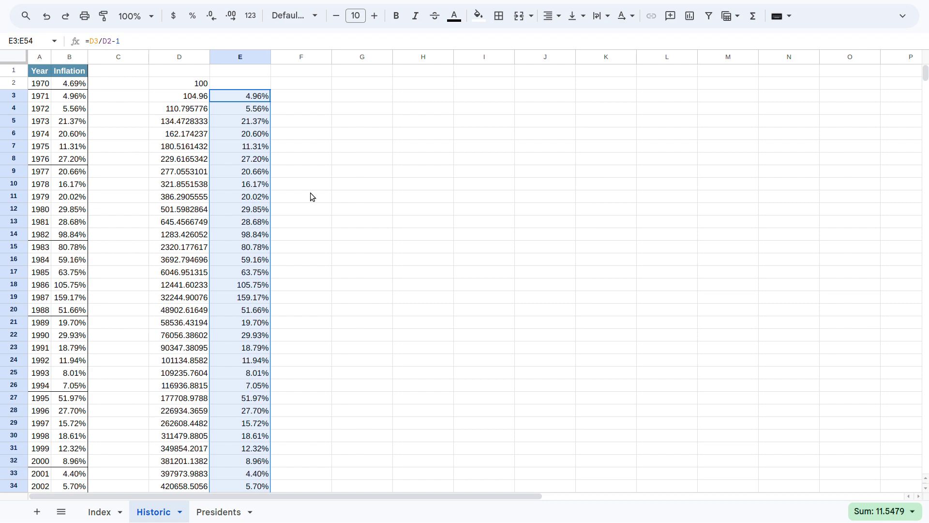
{"action": "key", "text": "Delete"}
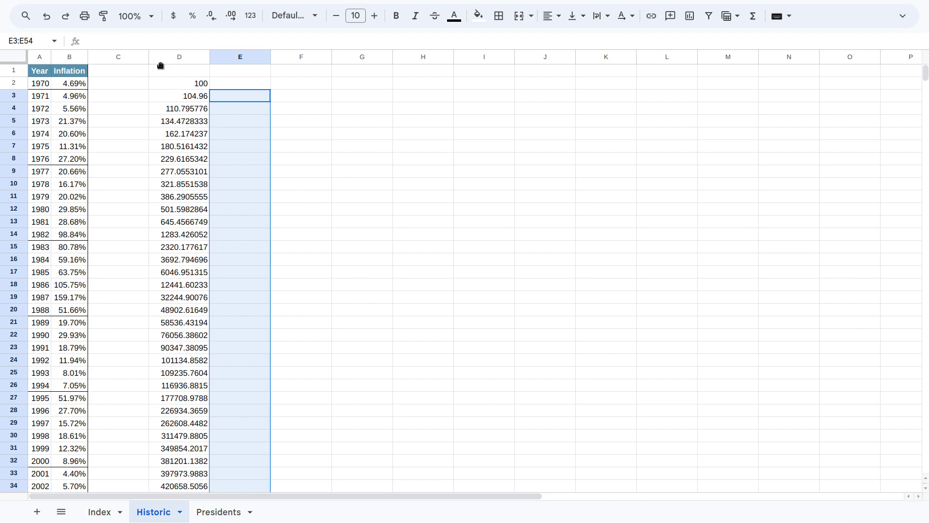
- Review the constructed index series in column D from 1970 onward
{"action": "left_click", "coordinate": [167, 59]}
{"action": "scroll", "coordinate": [219, 195], "scroll_direction": "down", "scroll_amount": 10}
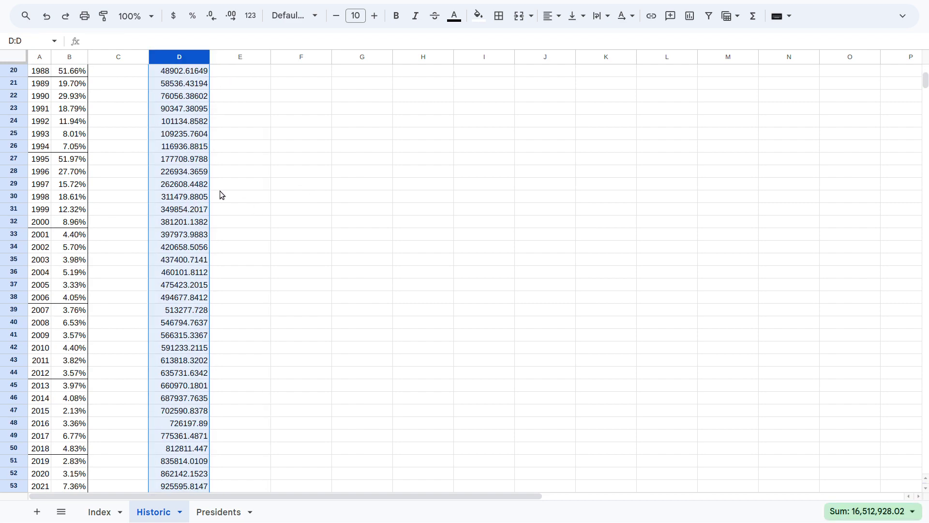
{"action": "scroll", "coordinate": [220, 194], "scroll_direction": "up", "scroll_amount": 10}
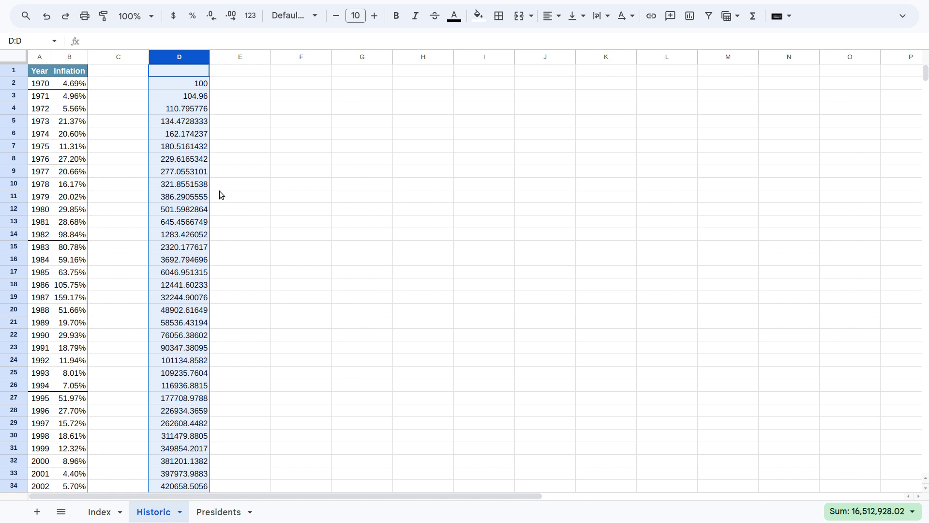
- Enter =D8/D2-1 in E8 to calculate the cumulative inflation from 1970 to 1976
{"action": "left_click", "coordinate": [235, 159]}
{"action": "type", "text": "="}
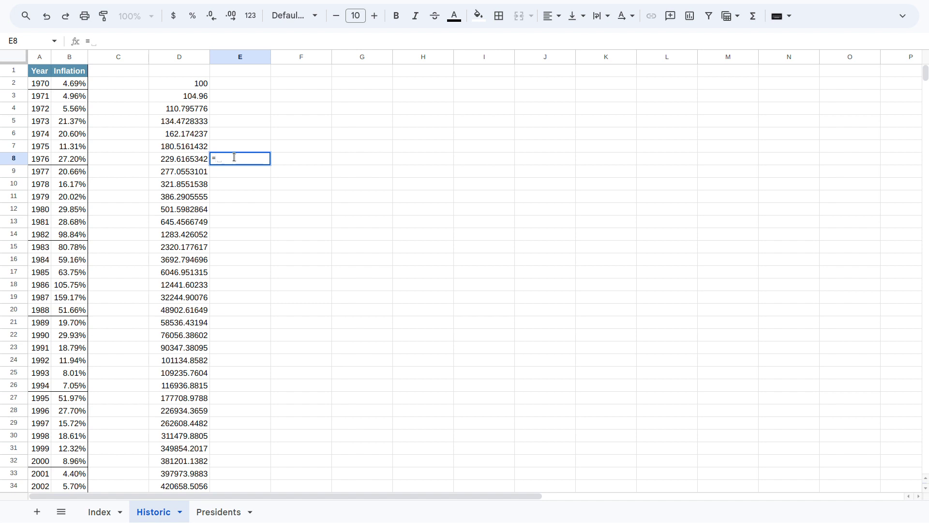
{"action": "left_click", "coordinate": [177, 164]}
{"action": "type", "text": "/"}
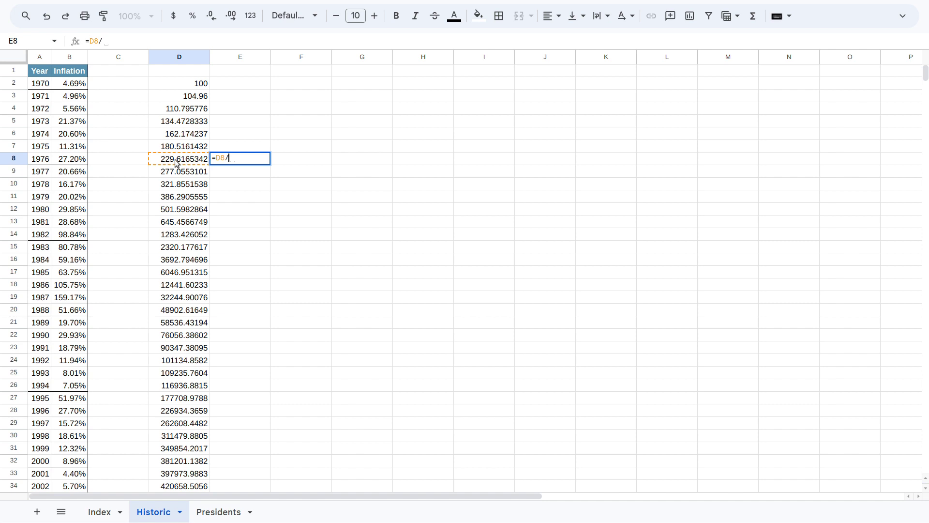
{"action": "left_click", "coordinate": [179, 88]}
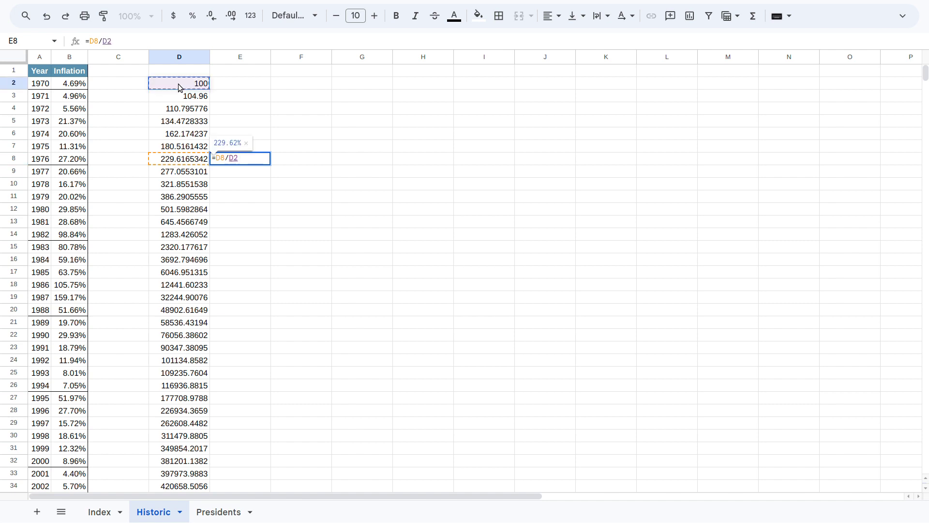
{"action": "type", "text": "-1"}
{"action": "key", "text": "Return"}
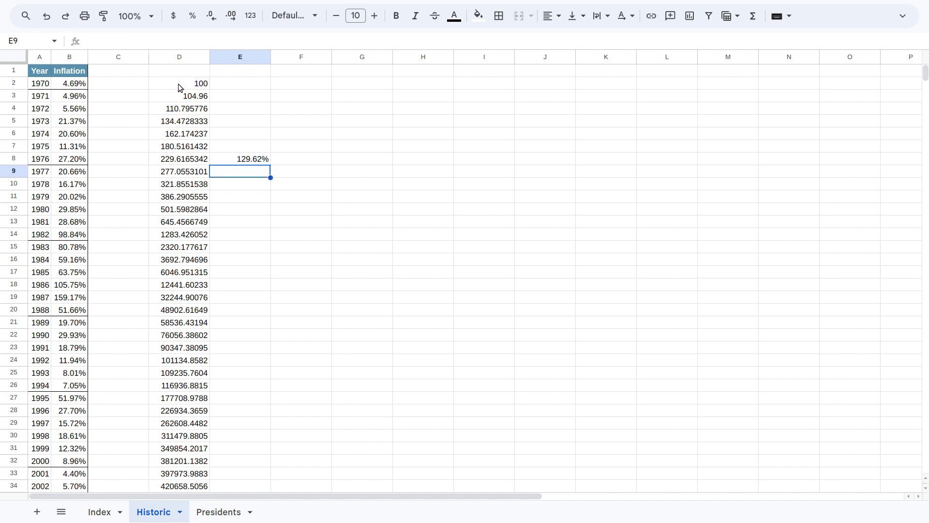
- Change the E8 formula to =(D8/D2)^(1/6)-1 to get the average annual inflation over the six-year term
{"action": "key", "text": "Up"}
{"action": "key", "text": "Return"}
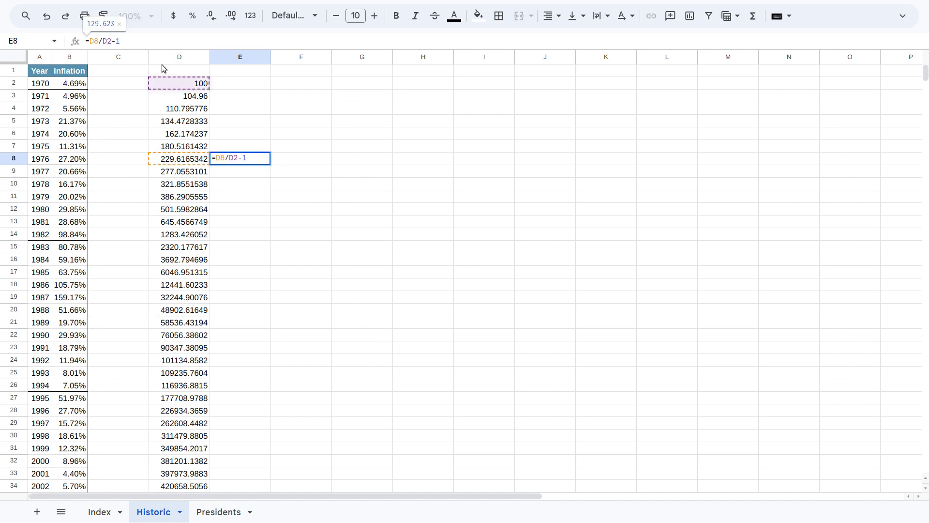
{"action": "type", "text": "^(1/6)"}
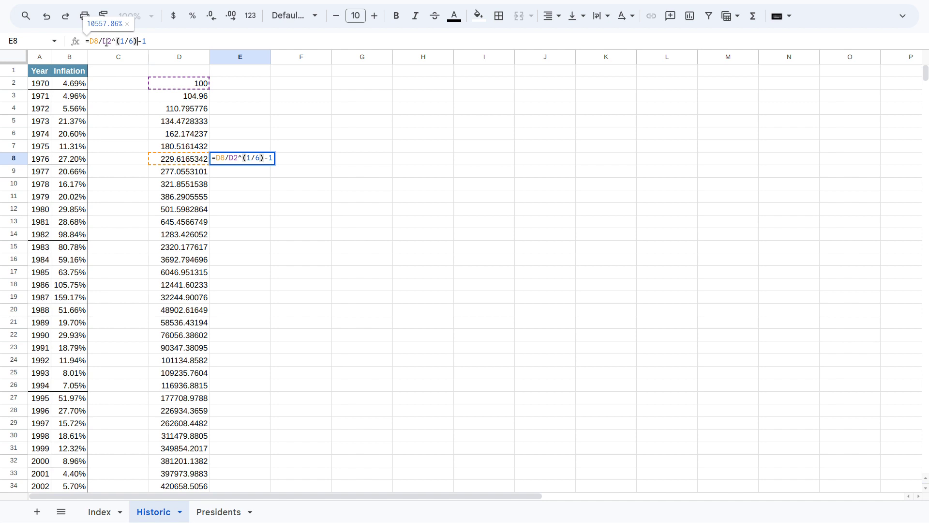
{"action": "type", "text": "("}
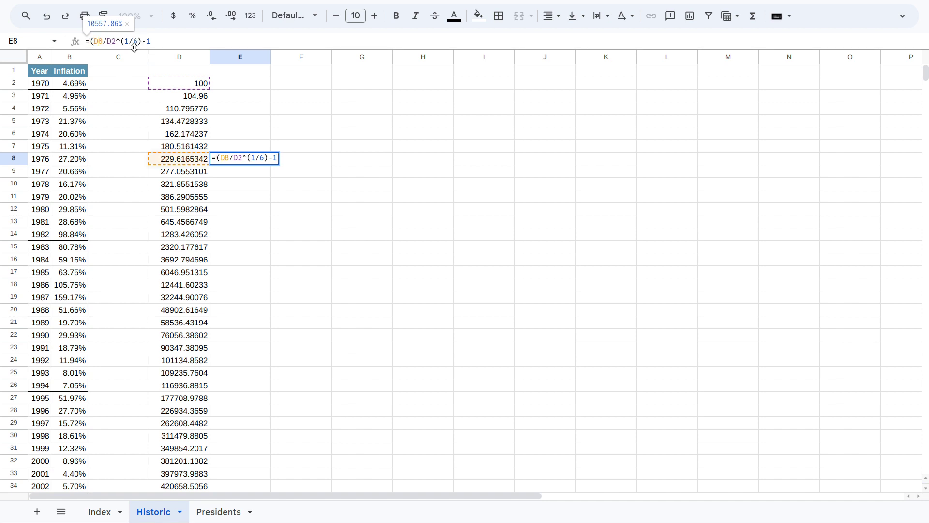
{"action": "key", "text": "Right"}
{"action": "key", "text": "Right"}
{"action": "key", "text": "Right"}
{"action": "key", "text": "Right"}
{"action": "key", "text": "Right"}
{"action": "type", "text": ")"}
{"action": "key", "text": "Return"}
{"action": "key", "text": "Up"}
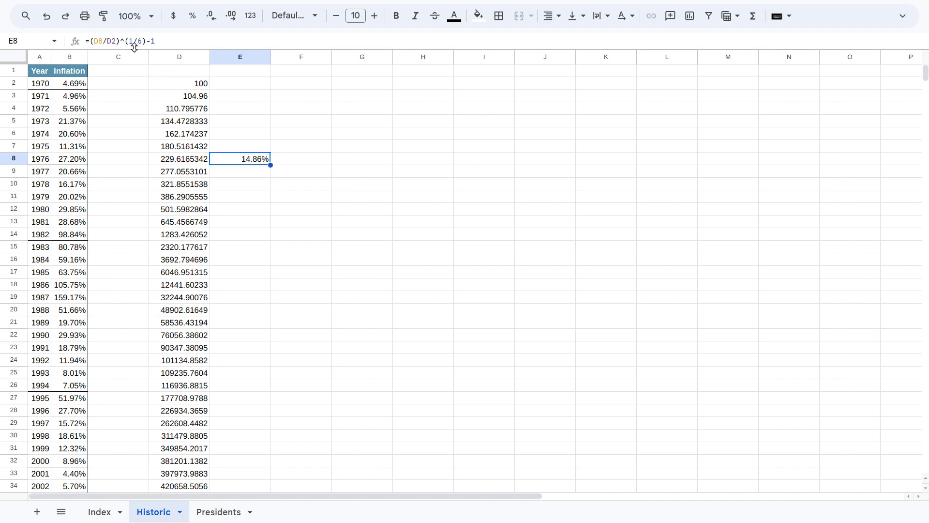
- Copy the E8 formula into E14, E20, E26 and E32, the last year of each six-year term
{"action": "key", "text": "ctrl+c"}
{"action": "left_click", "coordinate": [244, 234]}
{"action": "key", "text": "ctrl+v"}
{"action": "left_click", "coordinate": [233, 310]}
{"action": "key", "text": "ctrl+v"}
{"action": "scroll", "coordinate": [278, 290], "scroll_direction": "down", "scroll_amount": 3}
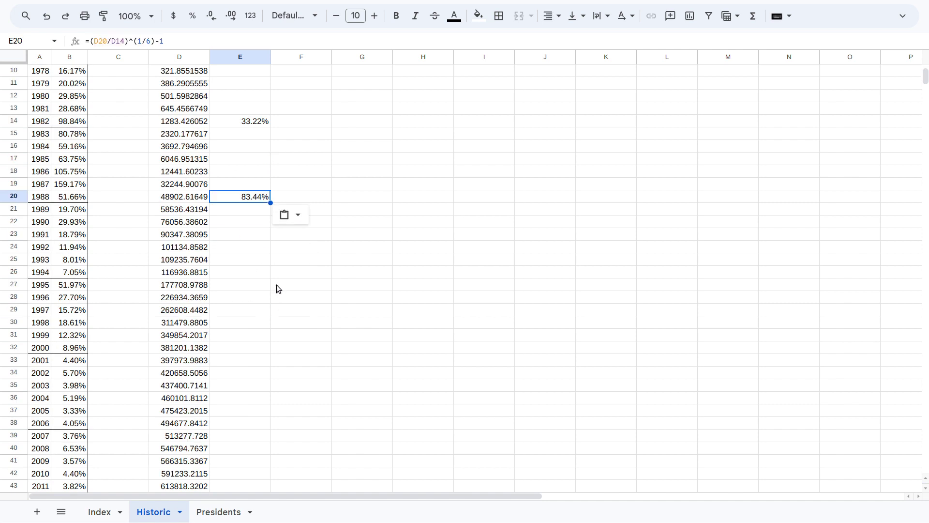
{"action": "left_click", "coordinate": [239, 273]}
{"action": "key", "text": "ctrl+v"}
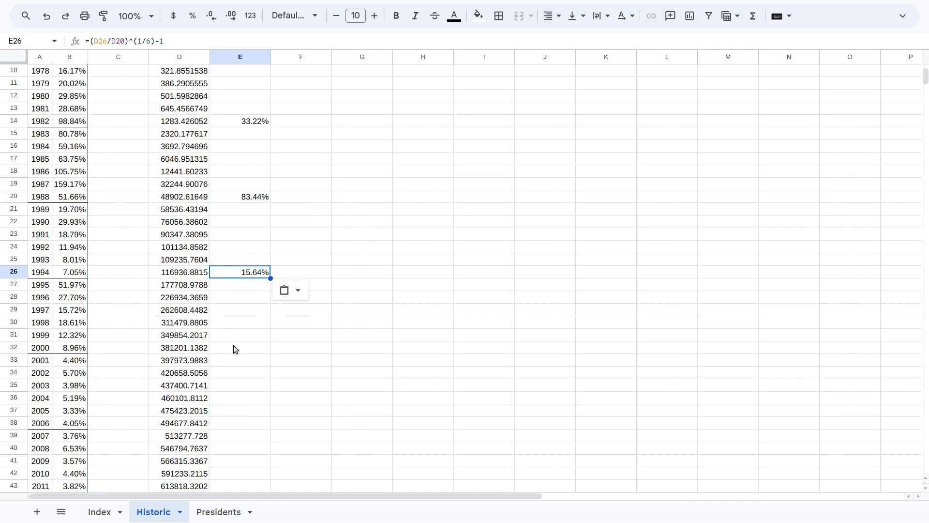
{"action": "left_click", "coordinate": [233, 347]}
{"action": "key", "text": "ctrl+v"}
- Paste the same six-year average formula into E38, E44 and E50 for the 2006, 2012 and 2018 terms
{"action": "scroll", "coordinate": [308, 325], "scroll_direction": "down", "scroll_amount": 5}
{"action": "left_click", "coordinate": [234, 189]}
{"action": "key", "text": "ctrl+v"}
{"action": "left_click", "coordinate": [232, 250]}
{"action": "left_click", "coordinate": [233, 259]}
{"action": "key", "text": "ctrl+v"}
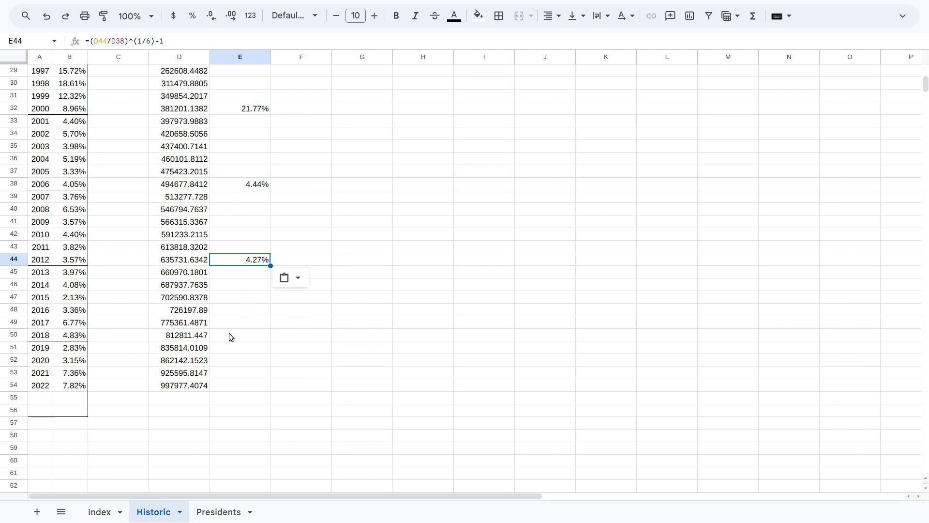
{"action": "left_click", "coordinate": [230, 336]}
{"action": "key", "text": "ctrl+v"}
{"action": "scroll", "coordinate": [289, 202], "scroll_direction": "up", "scroll_amount": 10}
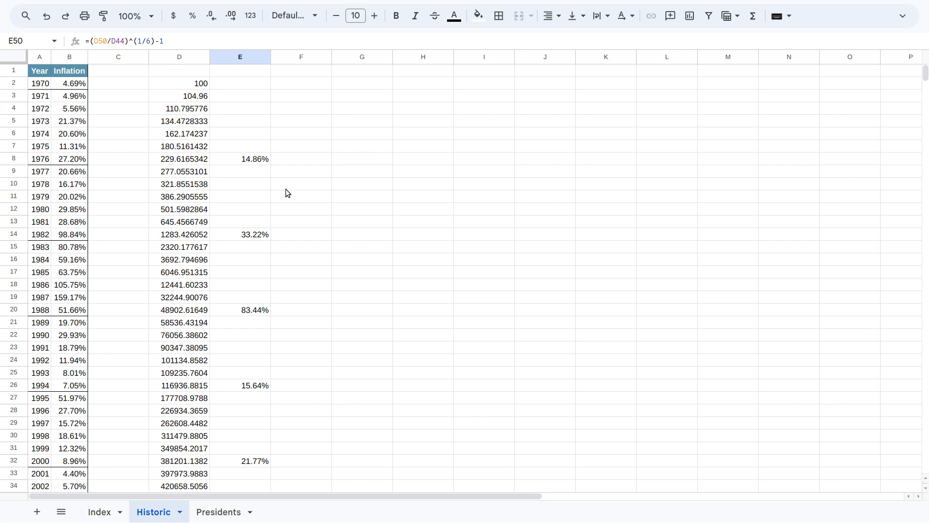
- Enter =AVERAGE(B15:B20) in F20 as a simple average of the 1983–1988 inflation rates
{"action": "left_click", "coordinate": [309, 165]}
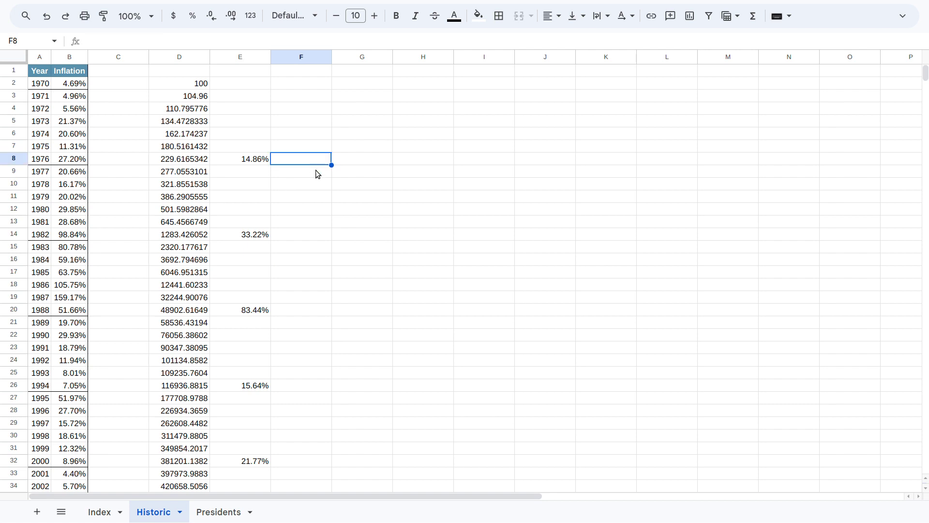
{"action": "left_click", "coordinate": [298, 315]}
{"action": "type", "text": "=A"}
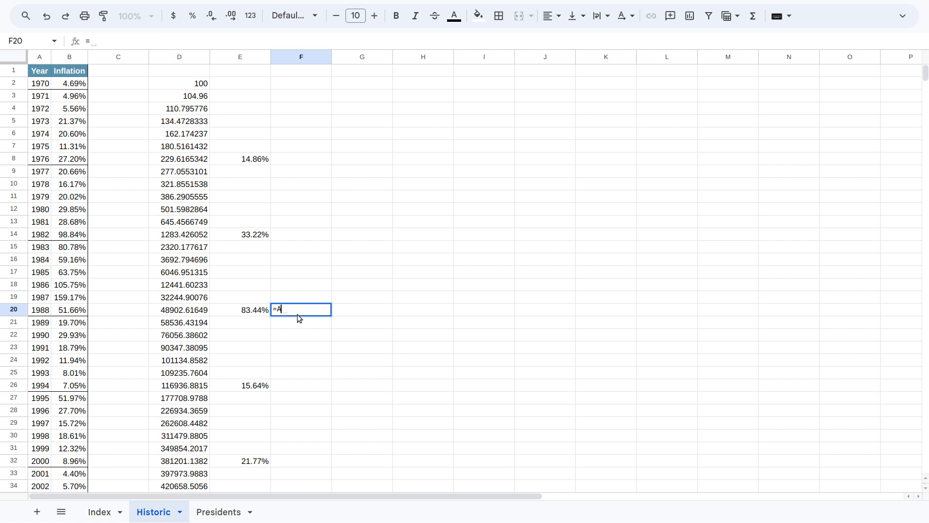
{"action": "type", "text": "VER"}
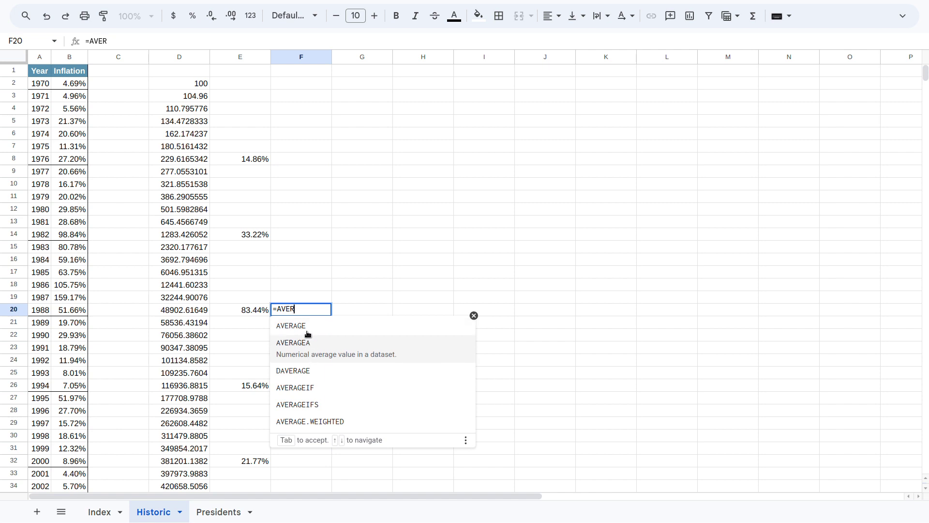
{"action": "left_click", "coordinate": [306, 329]}
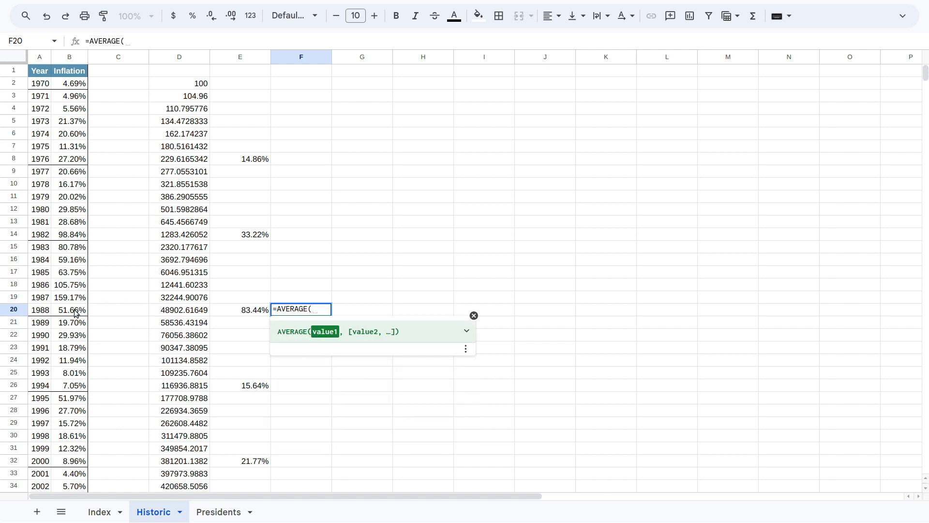
{"action": "left_click_drag", "start_coordinate": [78, 312], "coordinate": [73, 250]}
{"action": "key", "text": "Return"}
{"action": "key", "text": "Up"}
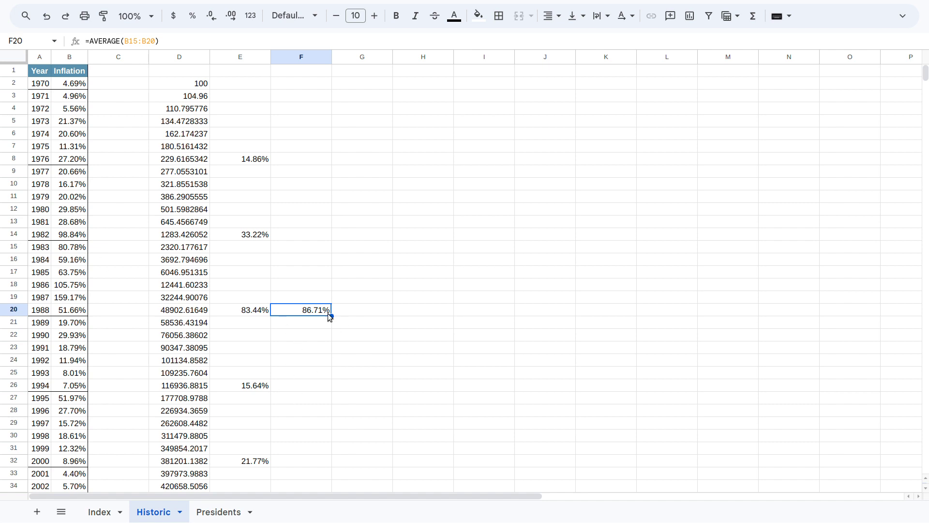
- Compare the simple average in F20 with the compound rate in E20 and the 1987 inflation, and clear F20
{"action": "left_click", "coordinate": [266, 313]}
{"action": "left_click", "coordinate": [296, 317]}
{"action": "left_click", "coordinate": [264, 316]}
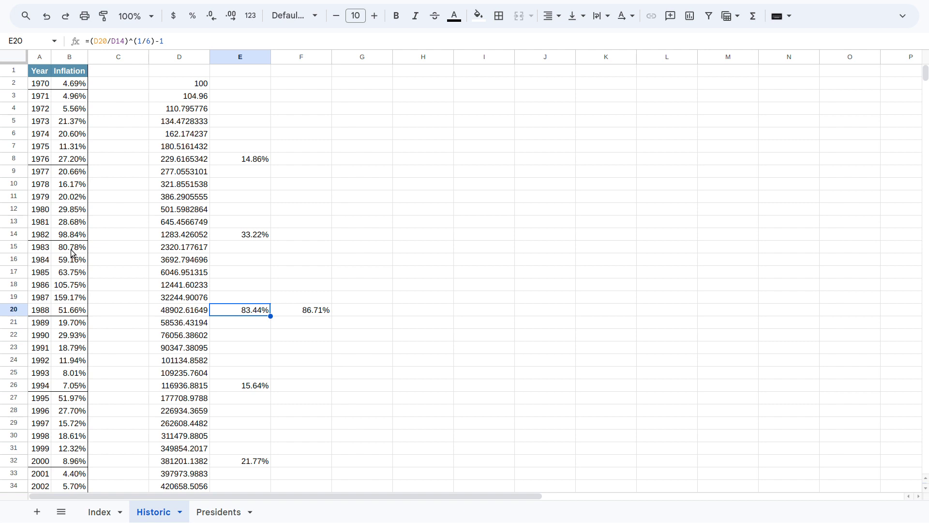
{"action": "left_click", "coordinate": [70, 297]}
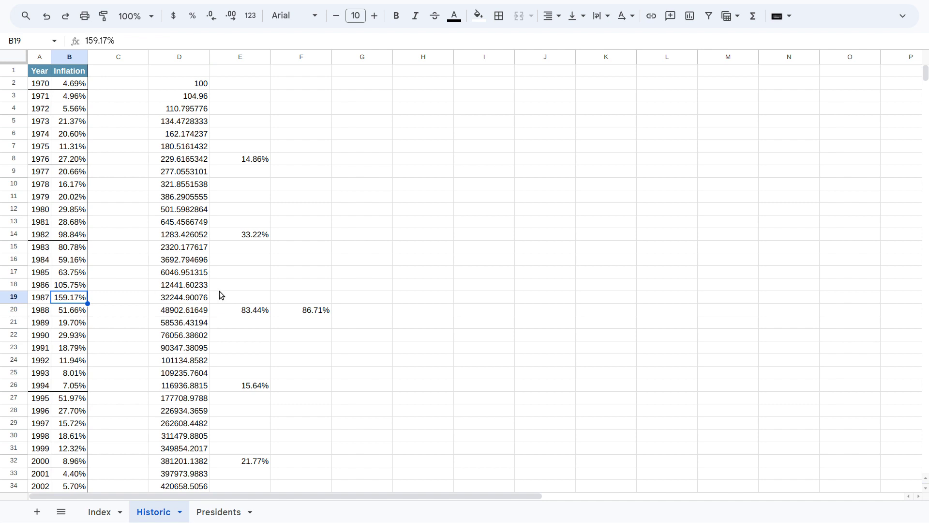
{"action": "left_click", "coordinate": [286, 306]}
{"action": "key", "text": "Delete"}
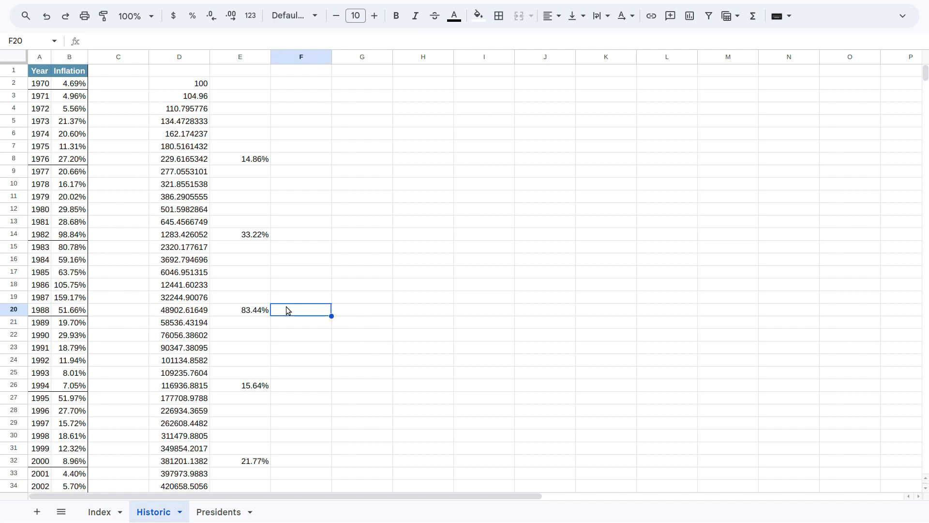
- Copy the exact formula text =(D8/D2)^(1/6)-1 from E8 into G2, keeping its cell references
{"action": "scroll", "coordinate": [312, 269], "scroll_direction": "down", "scroll_amount": 8}
{"action": "scroll", "coordinate": [313, 269], "scroll_direction": "up", "scroll_amount": 8}
{"action": "left_click", "coordinate": [236, 57]}
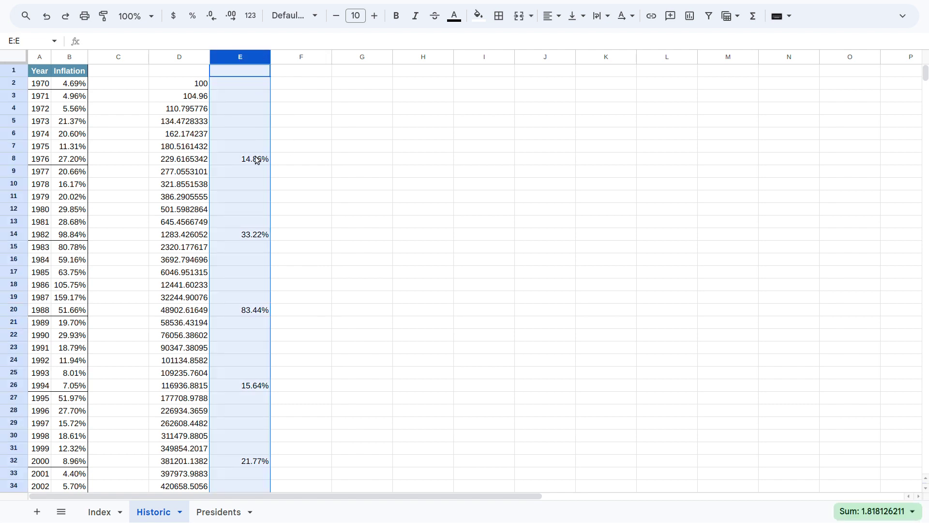
{"action": "left_click", "coordinate": [256, 160]}
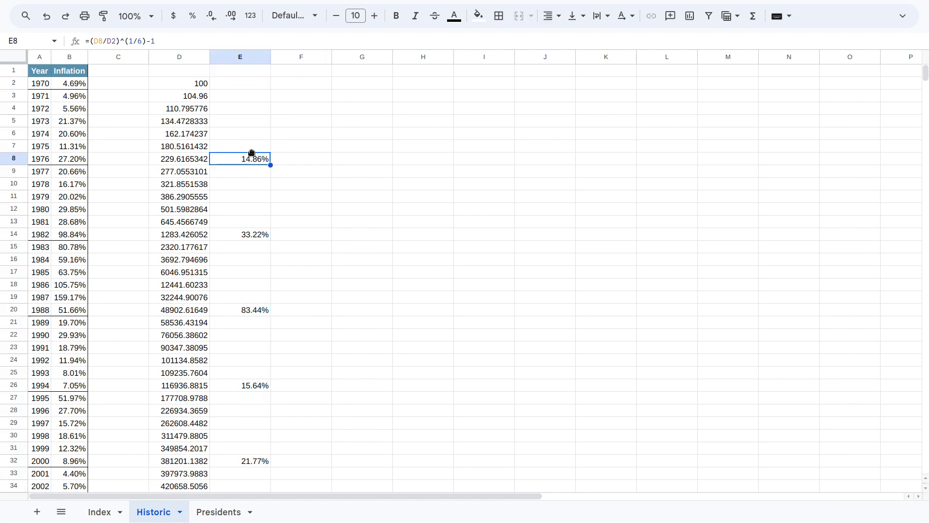
{"action": "triple_click", "coordinate": [156, 41]}
{"action": "key", "text": "Escape"}
{"action": "left_click", "coordinate": [361, 83]}
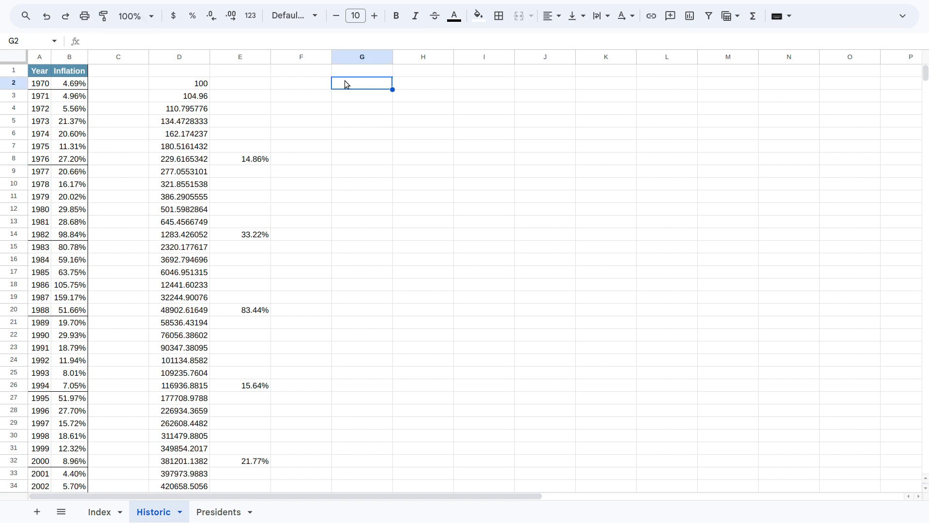
{"action": "left_click", "coordinate": [266, 44]}
{"action": "key", "text": "ctrl+v"}
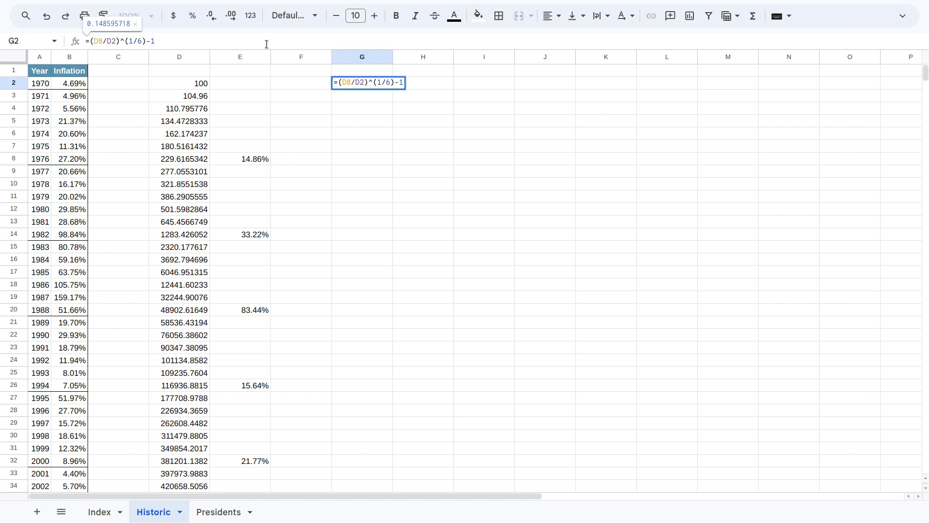
{"action": "key", "text": "Return"}
- Copy the exact formula text =(D14/D8)^(1/6)-1 from E14 into G3, and format G2:G3 as percentages
{"action": "left_click", "coordinate": [254, 235]}
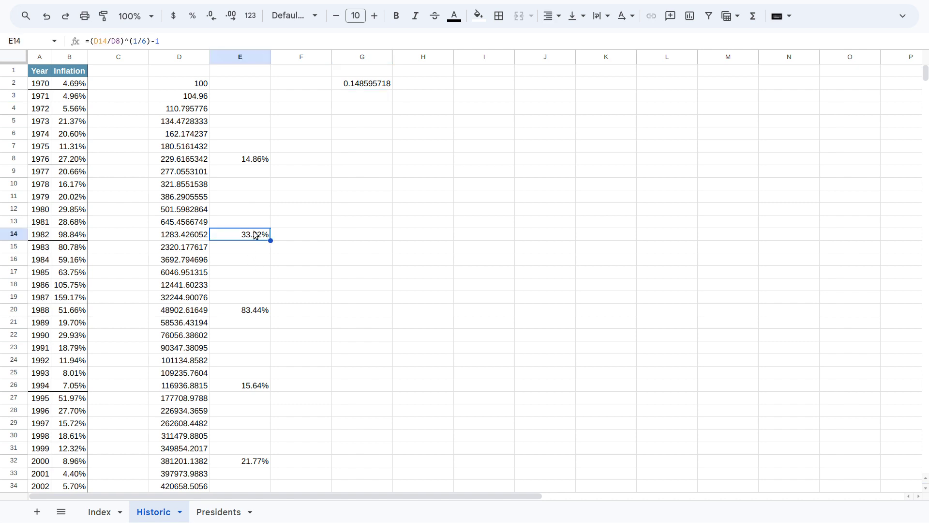
{"action": "left_click", "coordinate": [173, 43]}
{"action": "key", "text": "ctrl+a"}
{"action": "key", "text": "ctrl+c"}
{"action": "key", "text": "Escape"}
{"action": "left_click", "coordinate": [350, 97]}
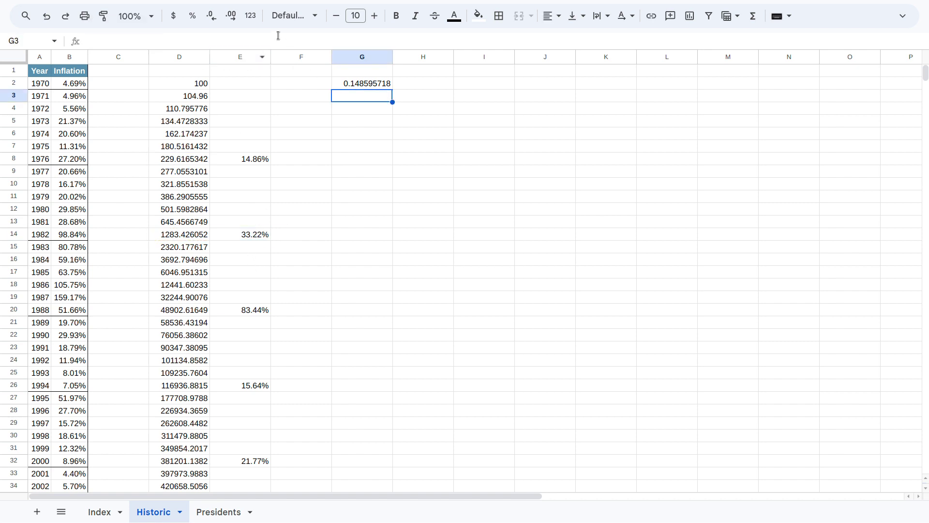
{"action": "left_click", "coordinate": [279, 37]}
{"action": "key", "text": "ctrl+v"}
{"action": "key", "text": "Return"}
{"action": "key", "text": "Up"}
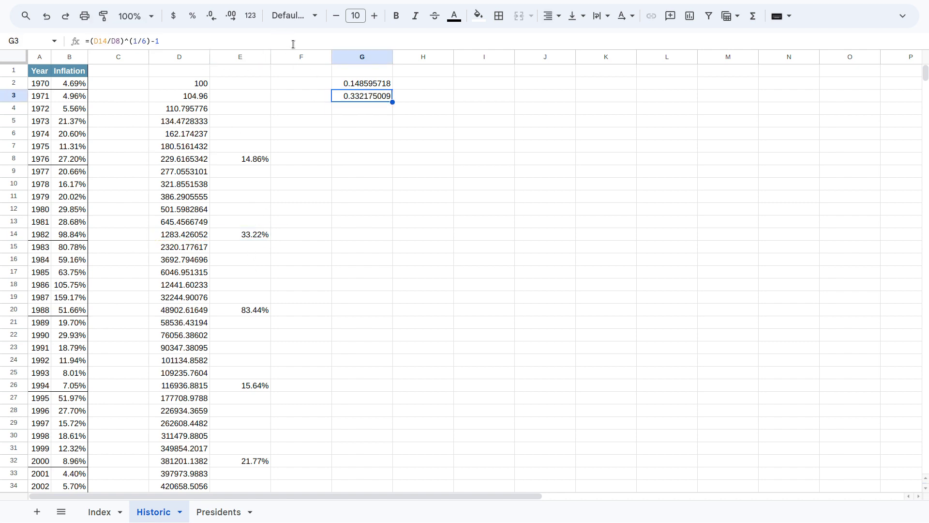
{"action": "key", "text": "shift+Up"}
{"action": "key", "text": "ctrl+shift+5"}
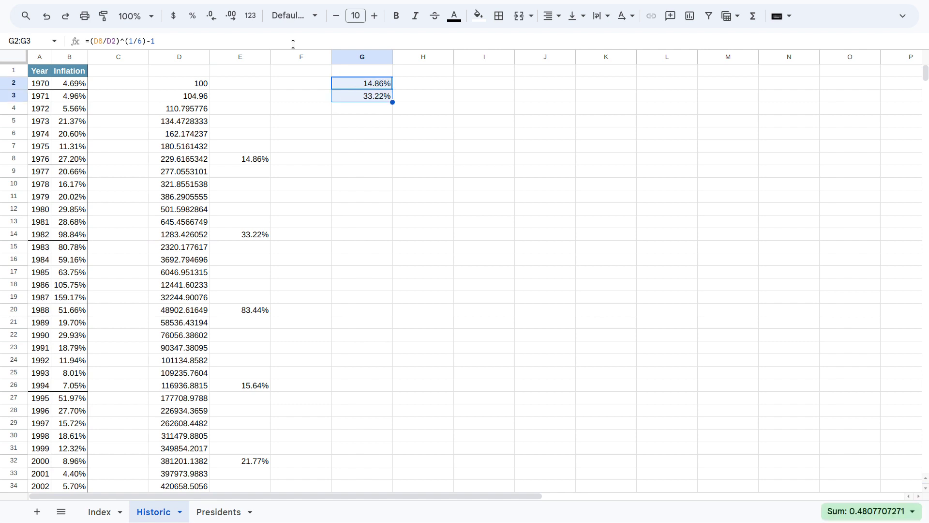
- Compare the formulas in E8 and E14 with those in G2 and G3, examining the start-index references D2 and D8
{"action": "left_click", "coordinate": [251, 160]}
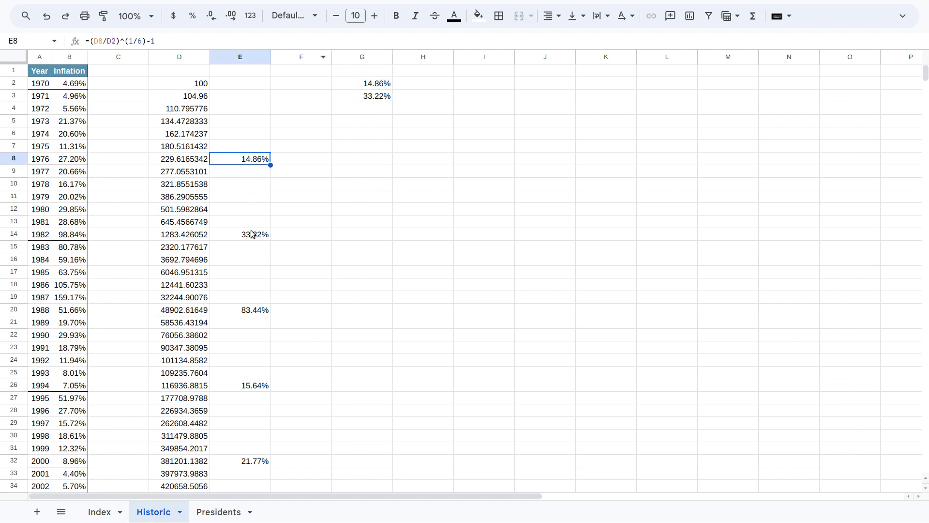
{"action": "left_click", "coordinate": [251, 233]}
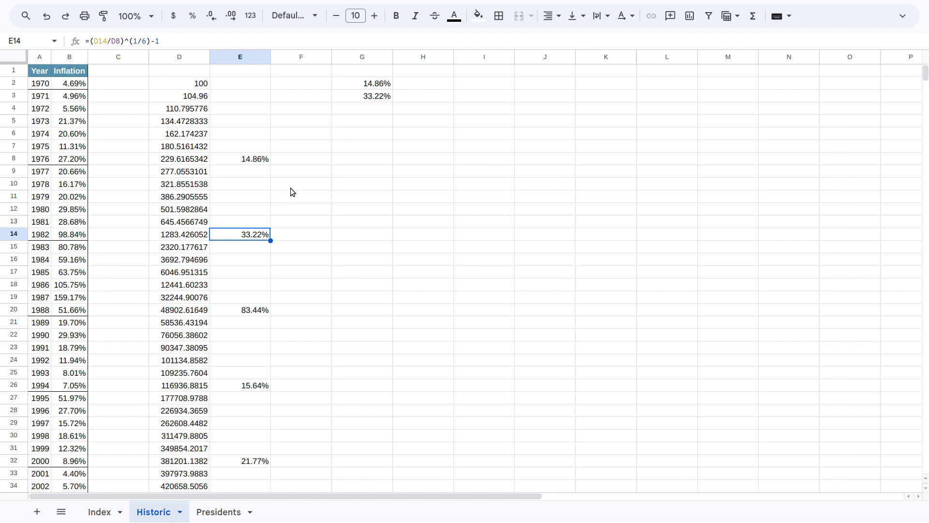
{"action": "left_click", "coordinate": [379, 85]}
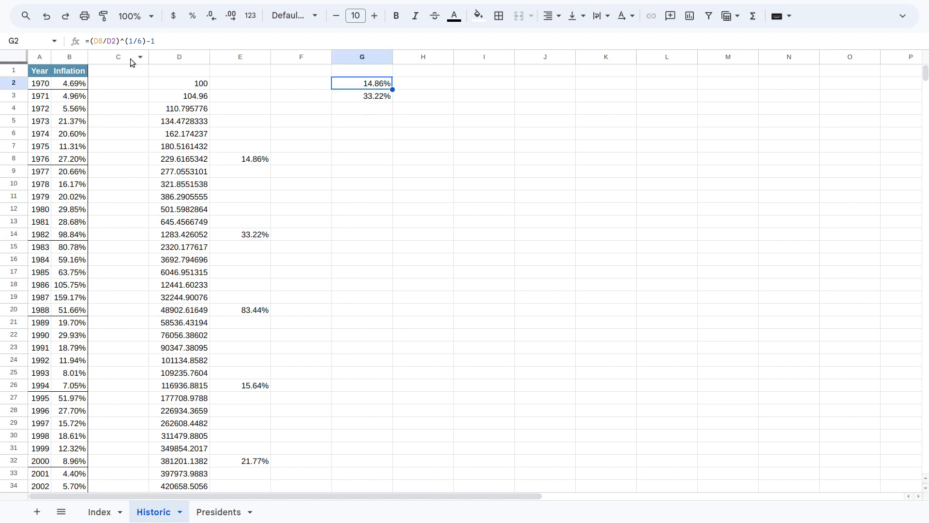
{"action": "left_click_drag", "start_coordinate": [108, 42], "coordinate": [112, 40]}
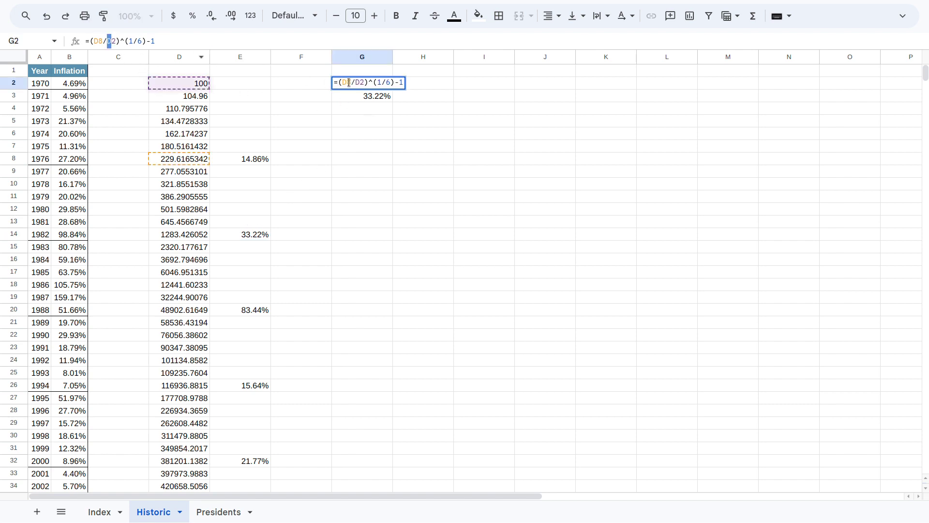
{"action": "left_click", "coordinate": [356, 97]}
{"action": "left_click_drag", "start_coordinate": [112, 41], "coordinate": [120, 41]}
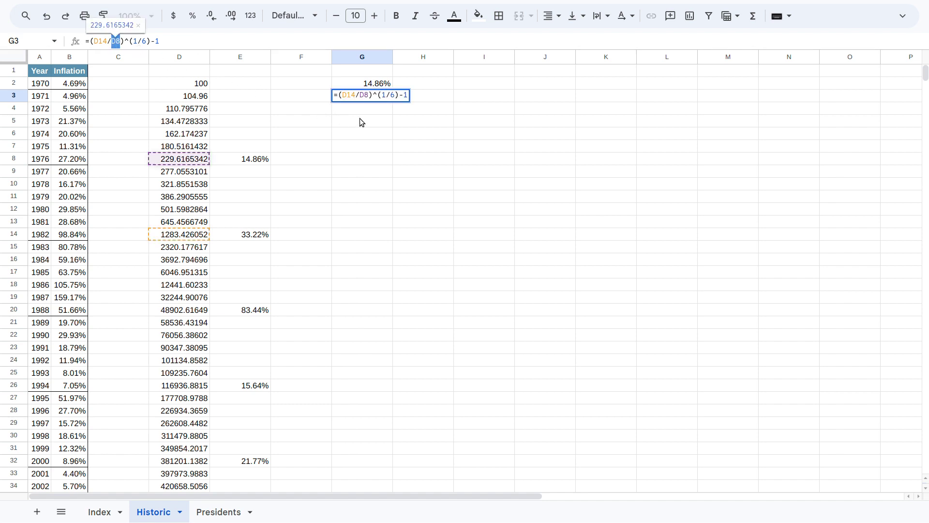
- Enter =OFFSET($D$8,0,0) in H2, using an absolute reference to the 1976 index value
{"action": "left_click", "coordinate": [400, 84]}
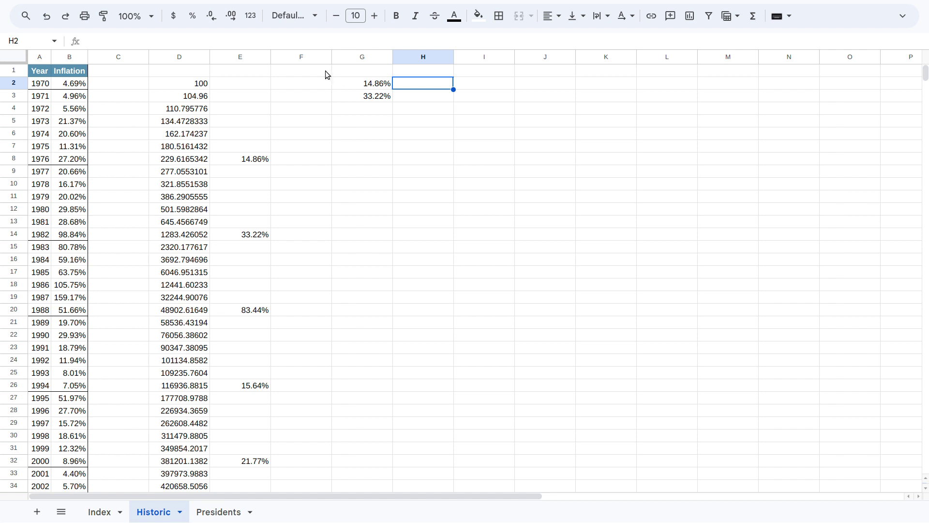
{"action": "type", "text": "="}
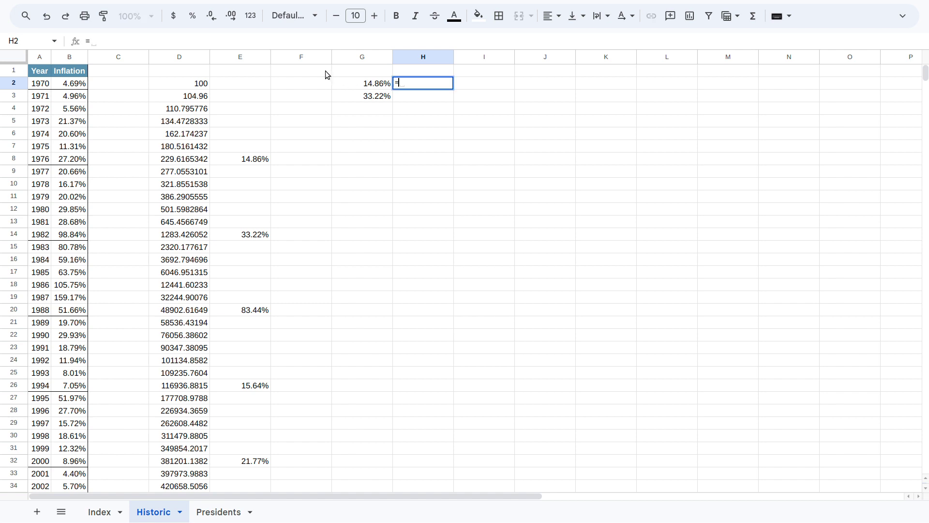
{"action": "type", "text": "OFF"}
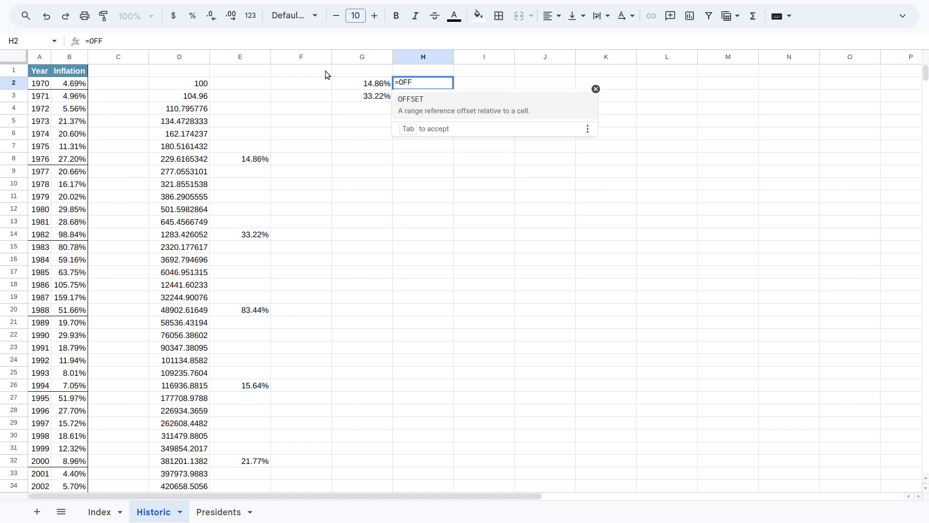
{"action": "key", "text": "Tab"}
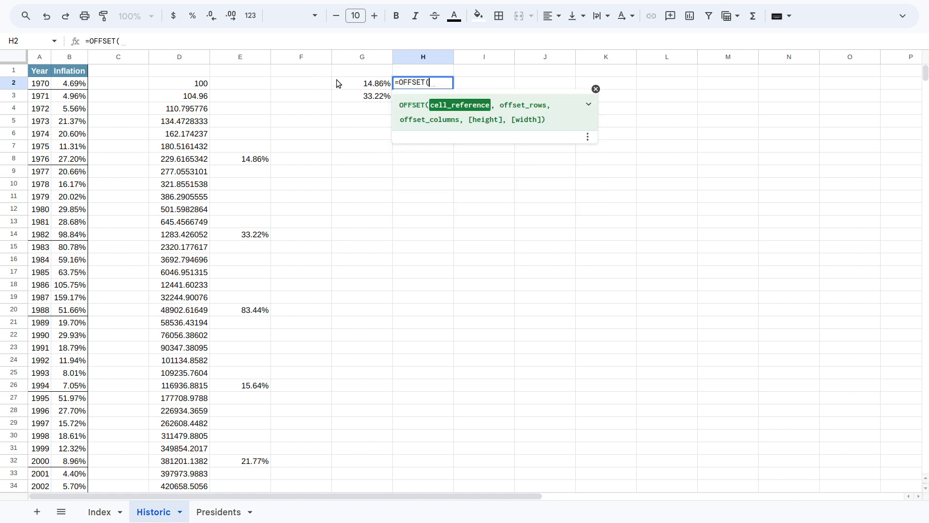
{"action": "left_click", "coordinate": [185, 160]}
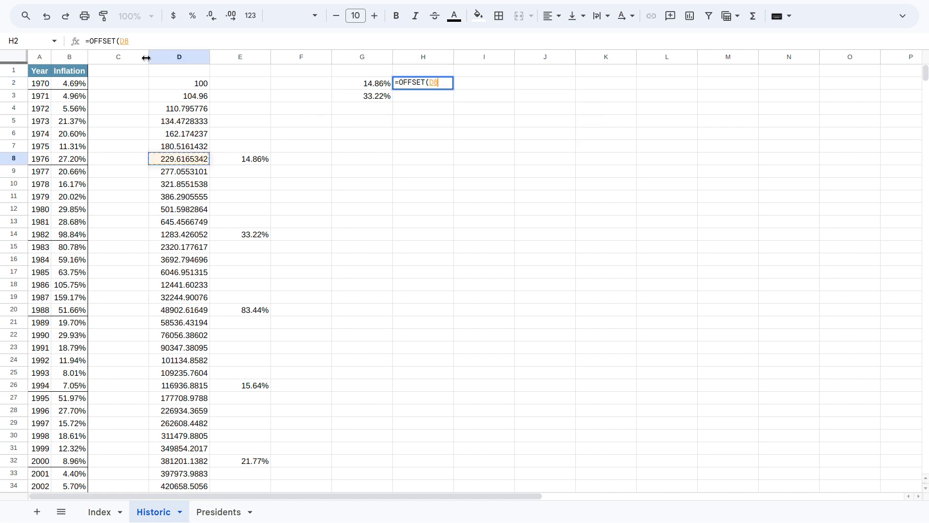
{"action": "key", "text": "F4"}
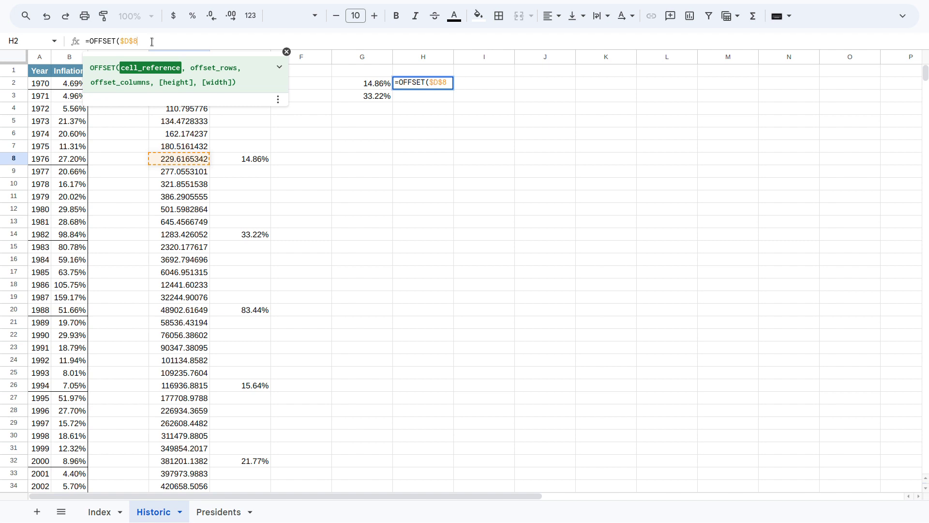
{"action": "type", "text": ",0,0"}
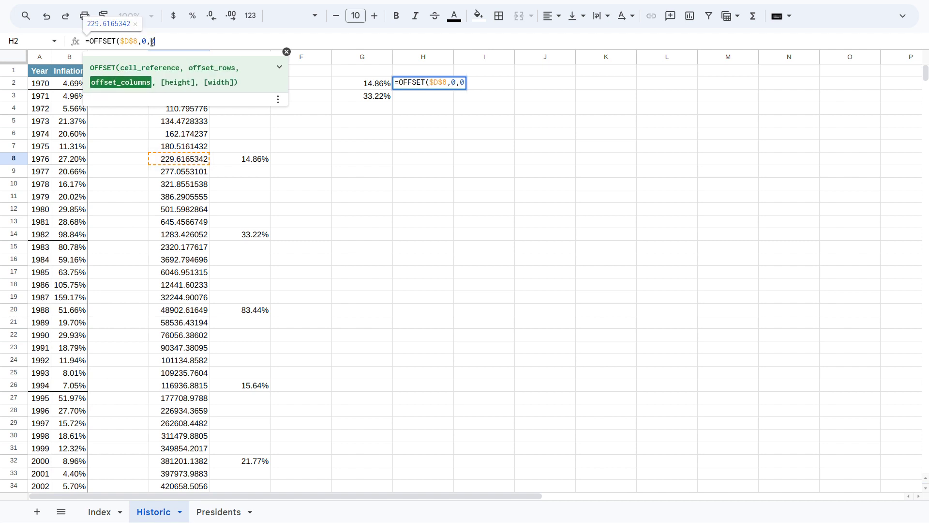
{"action": "type", "text": ")"}
{"action": "key", "text": "Return"}
{"action": "key", "text": "Up"}
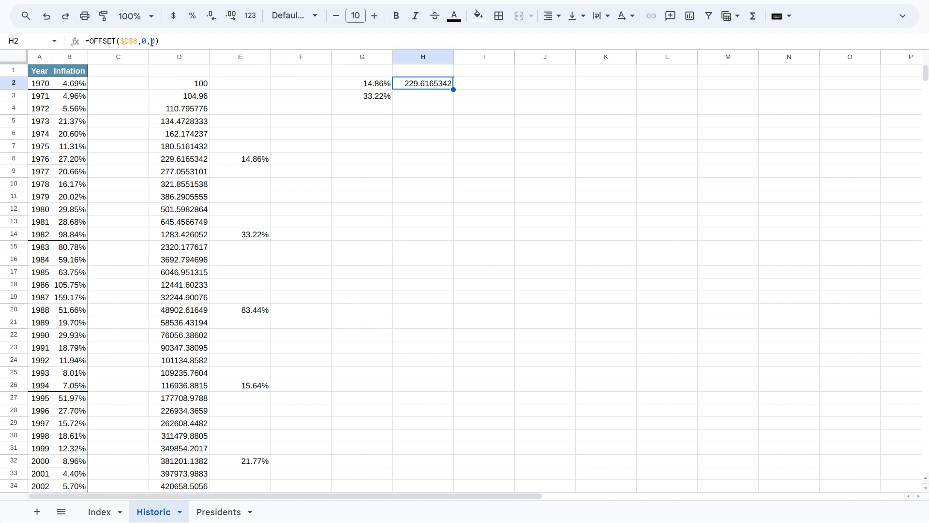
- Try a row offset of 1 in H2's OFFSET formula and compare the result with D9
{"action": "left_click", "coordinate": [146, 42]}
{"action": "key", "text": "BackSpace"}
{"action": "type", "text": "1"}
{"action": "key", "text": "Return"}
{"action": "key", "text": "Up"}
{"action": "left_click", "coordinate": [179, 173]}
{"action": "left_click", "coordinate": [435, 83]}
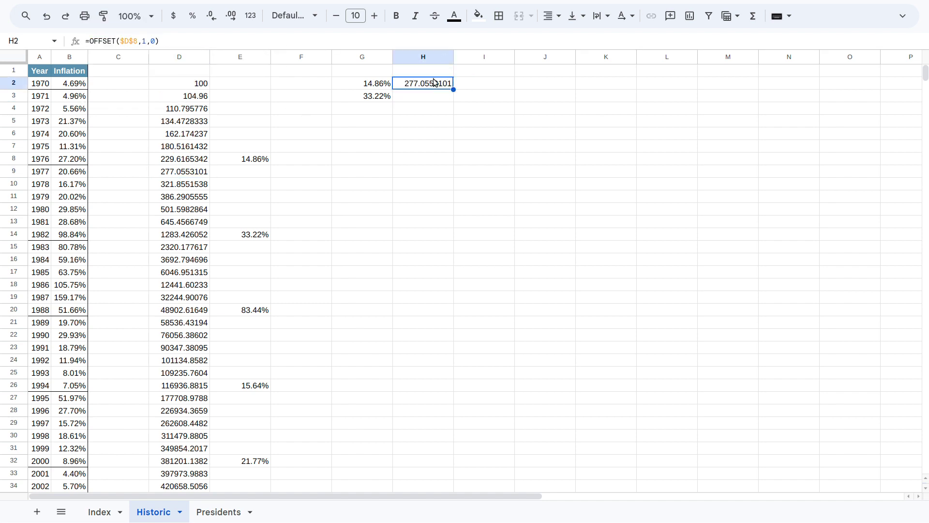
- Try a row offset of 2 in H2's OFFSET formula and compare the result with D10
{"action": "left_click", "coordinate": [146, 40]}
{"action": "key", "text": "BackSpace"}
{"action": "type", "text": "2"}
{"action": "key", "text": "Return"}
{"action": "key", "text": "Up"}
{"action": "left_click", "coordinate": [167, 185]}
{"action": "left_click", "coordinate": [419, 84]}
- Set the row offset in H2's OFFSET formula back to 0
{"action": "left_click", "coordinate": [147, 41]}
{"action": "key", "text": "BackSpace"}
{"action": "type", "text": "0"}
{"action": "key", "text": "Return"}
{"action": "key", "text": "Up"}
- Copy H2's formula text into H3 with a row offset of 6, giving =OFFSET($D$8,6,0), and compare it with D14
{"action": "triple_click", "coordinate": [150, 43]}
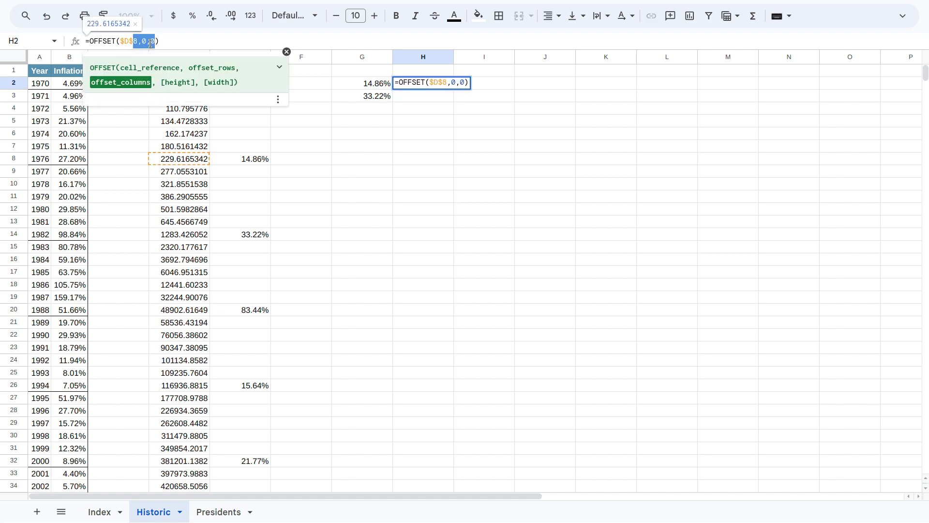
{"action": "key", "text": "Escape"}
{"action": "left_click", "coordinate": [406, 95]}
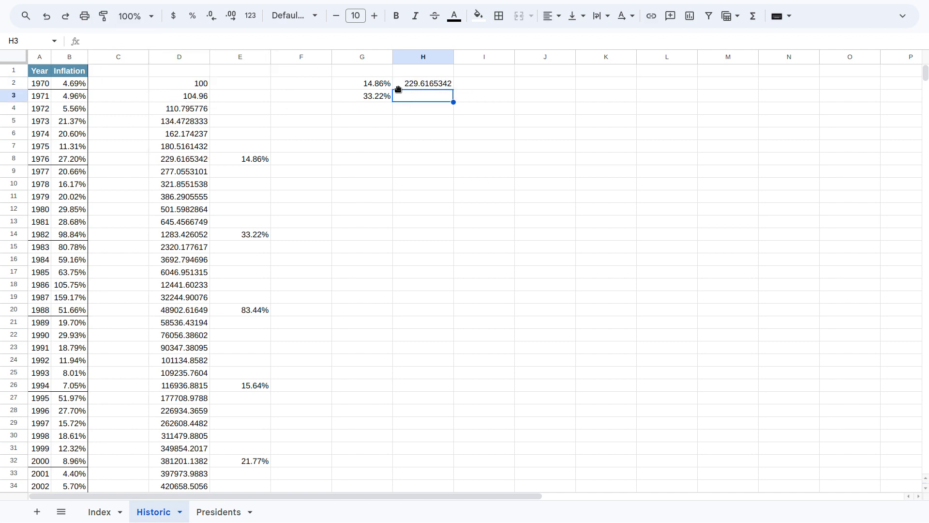
{"action": "left_click", "coordinate": [348, 43]}
{"action": "key", "text": "ctrl+v"}
{"action": "key", "text": "Left"}
{"action": "key", "text": "Left"}
{"action": "key", "text": "Left"}
{"action": "key", "text": "BackSpace"}
{"action": "type", "text": "6"}
{"action": "key", "text": "Return"}
{"action": "key", "text": "Up"}
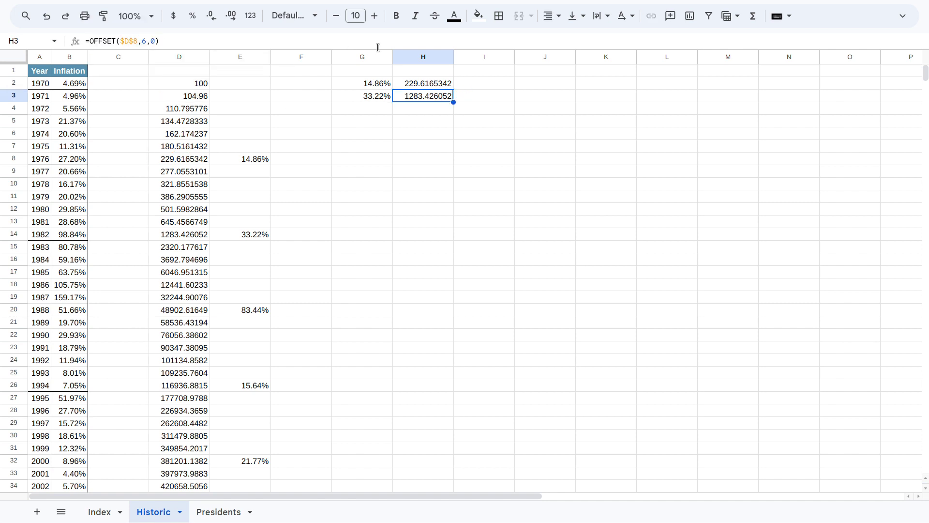
{"action": "left_click", "coordinate": [180, 236]}
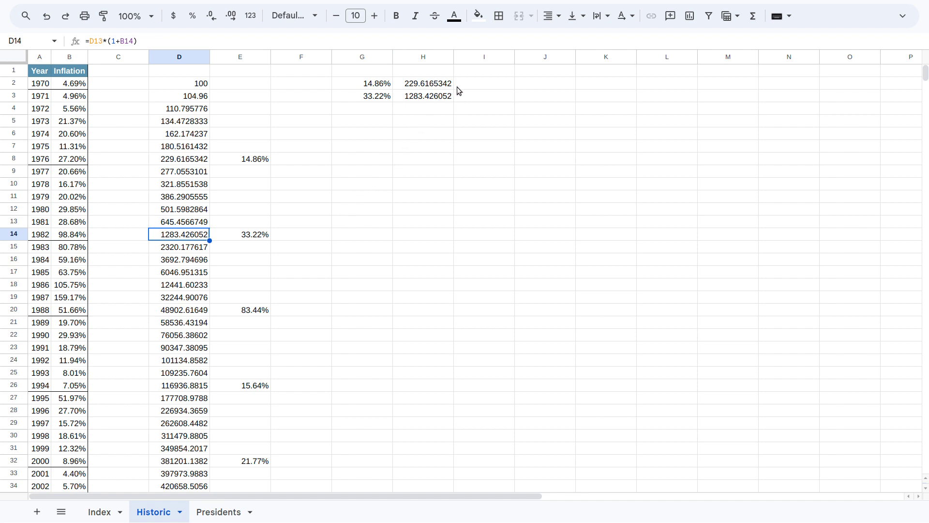
- Enter the row offsets 0 and 6 in I2:I3 and extend the series down to I9
{"action": "left_click", "coordinate": [474, 83]}
{"action": "type", "text": "0"}
{"action": "key", "text": "Return"}
{"action": "type", "text": "6"}
{"action": "key", "text": "Return"}
{"action": "key", "text": "Up"}
{"action": "key", "text": "Up"}
{"action": "key", "text": "shift+Down"}
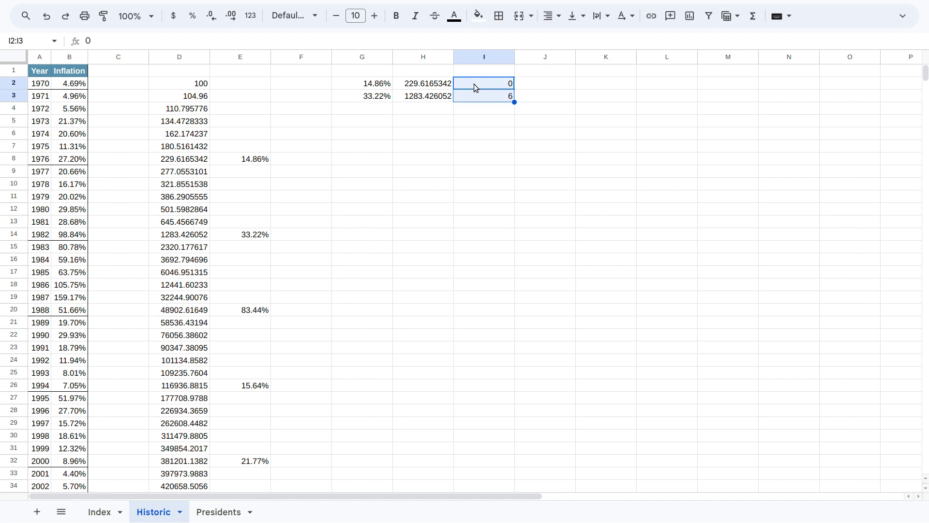
{"action": "left_click_drag", "start_coordinate": [515, 116], "coordinate": [515, 174]}
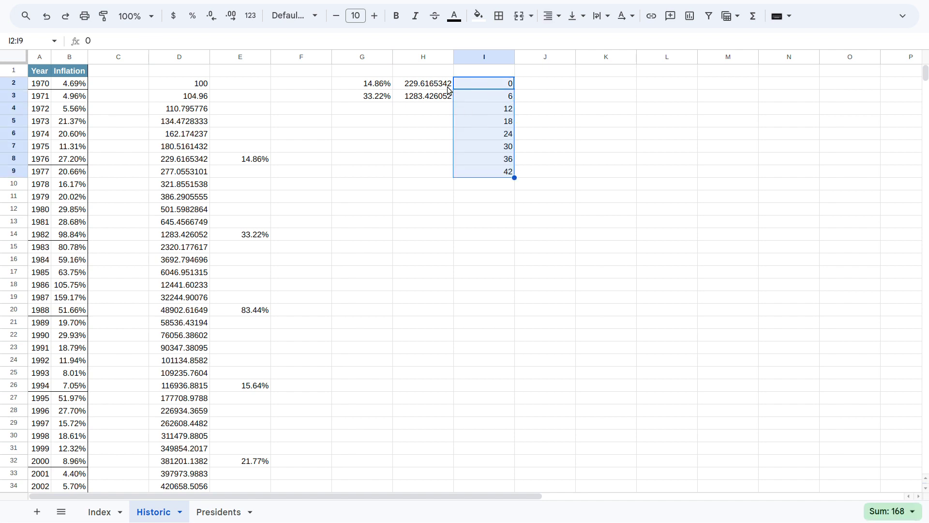
- Replace the fixed row offset in H2 with a reference to I2 and fill =OFFSET($D$8,I2,0) down to H9
{"action": "left_click", "coordinate": [437, 86]}
{"action": "left_click", "coordinate": [177, 45]}
{"action": "left_click", "coordinate": [146, 41]}
{"action": "key", "text": "BackSpace"}
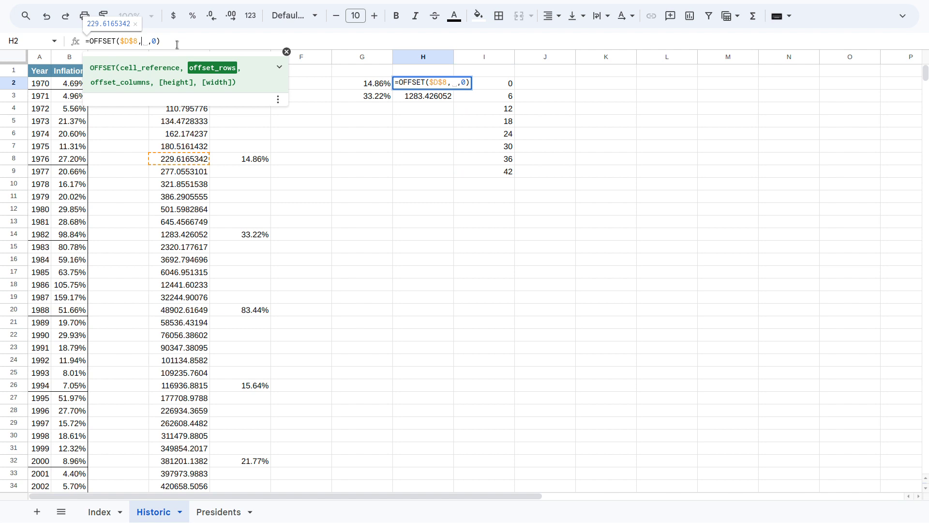
{"action": "left_click", "coordinate": [494, 85]}
{"action": "key", "text": "Return"}
{"action": "left_click", "coordinate": [430, 88]}
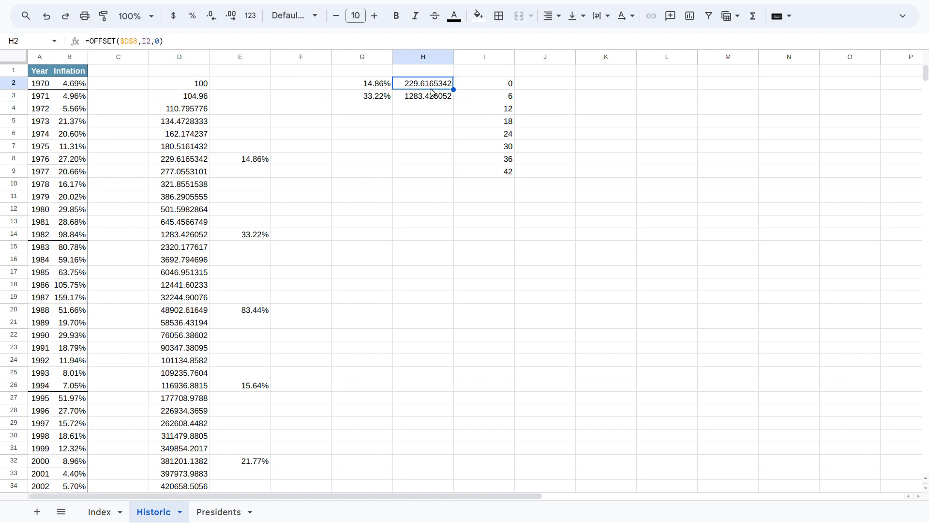
{"action": "left_click_drag", "start_coordinate": [453, 89], "coordinate": [529, 160]}
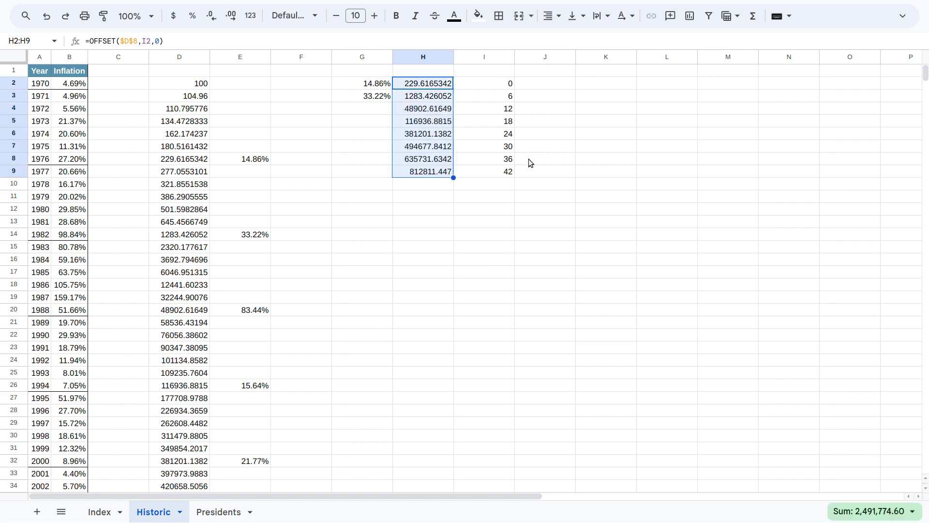
{"action": "left_click", "coordinate": [462, 195]}
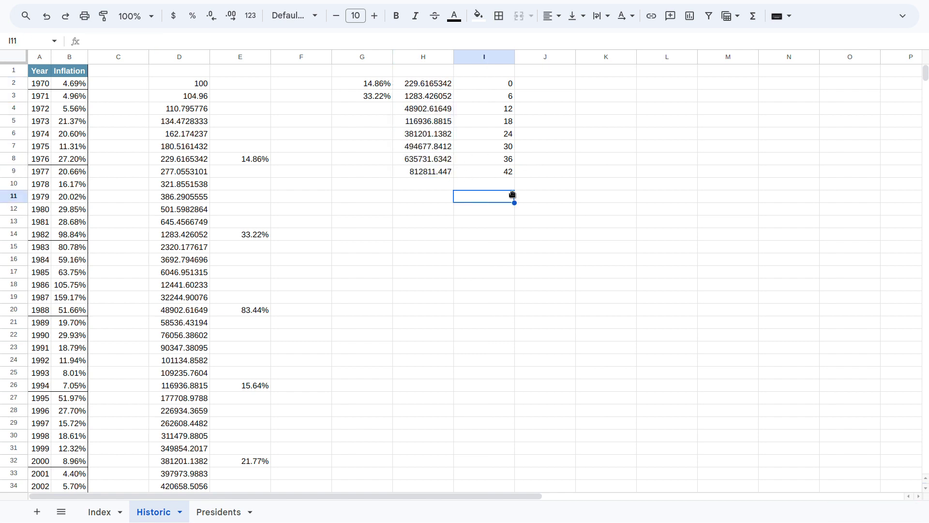
- Examine the OFFSET formulas in H3 and H4 against the index value in D20 and the row offsets in column I
{"action": "left_click", "coordinate": [424, 95]}
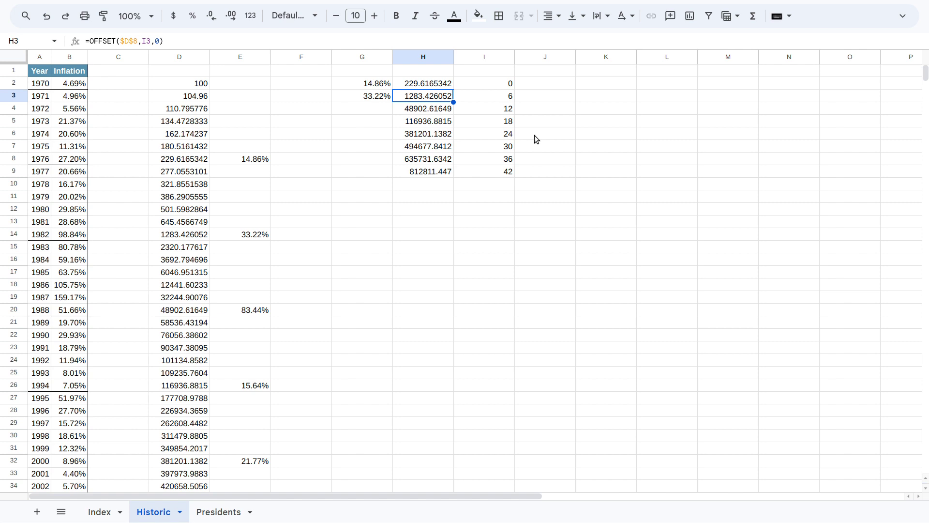
{"action": "left_click", "coordinate": [424, 111]}
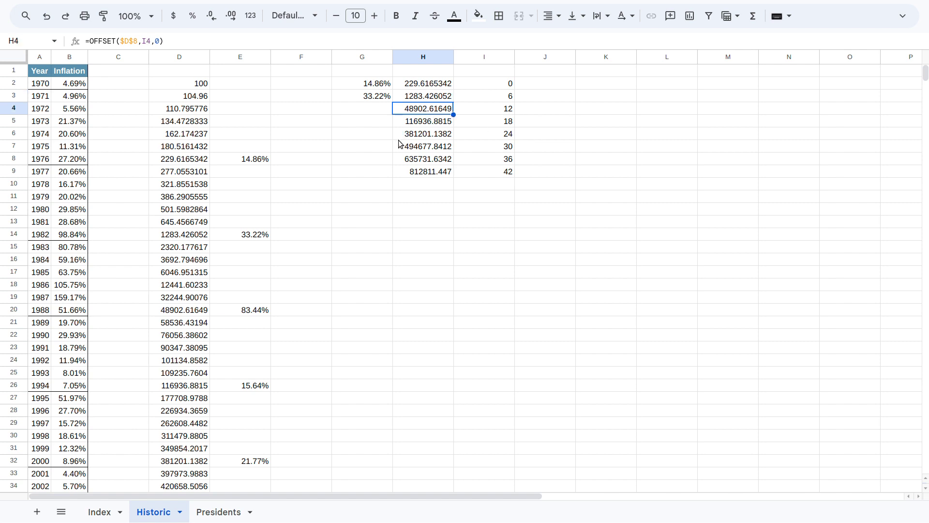
{"action": "left_click", "coordinate": [172, 310]}
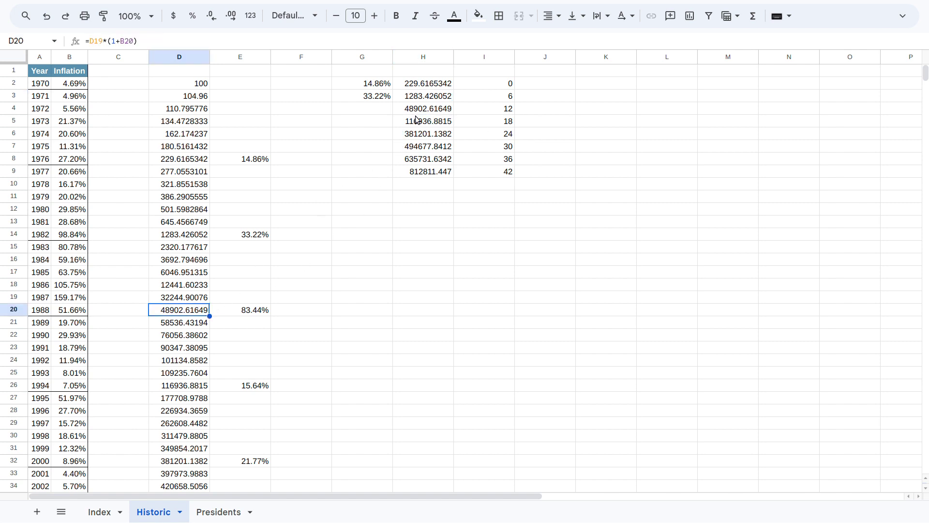
{"action": "left_click", "coordinate": [474, 85]}
{"action": "left_click", "coordinate": [472, 106]}
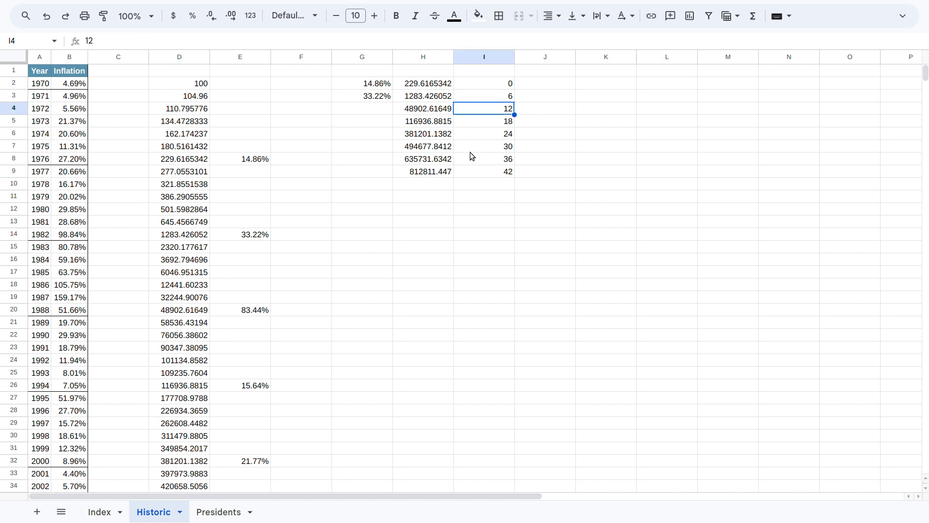
{"action": "left_click", "coordinate": [469, 149]}
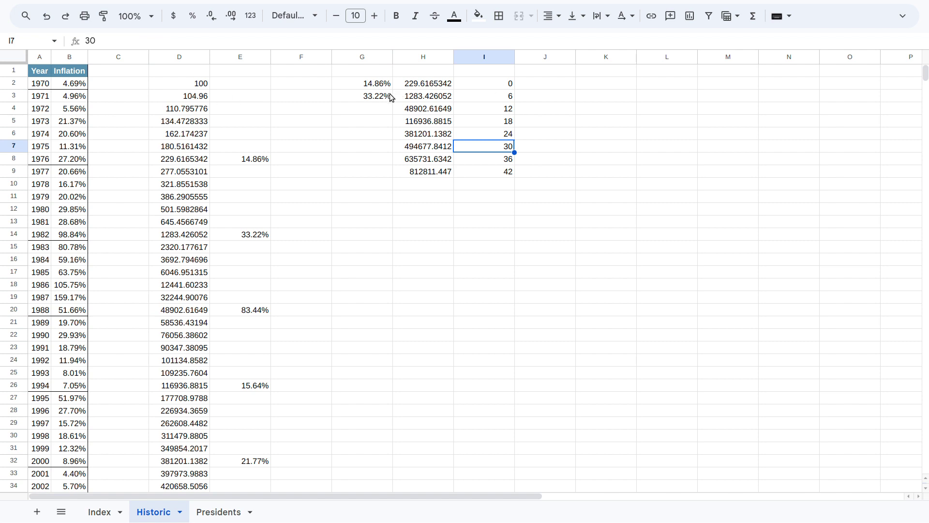
- Enter 1971 in F2 and =F2+6 in F3, and fill the term start years down to F13
{"action": "left_click", "coordinate": [329, 86]}
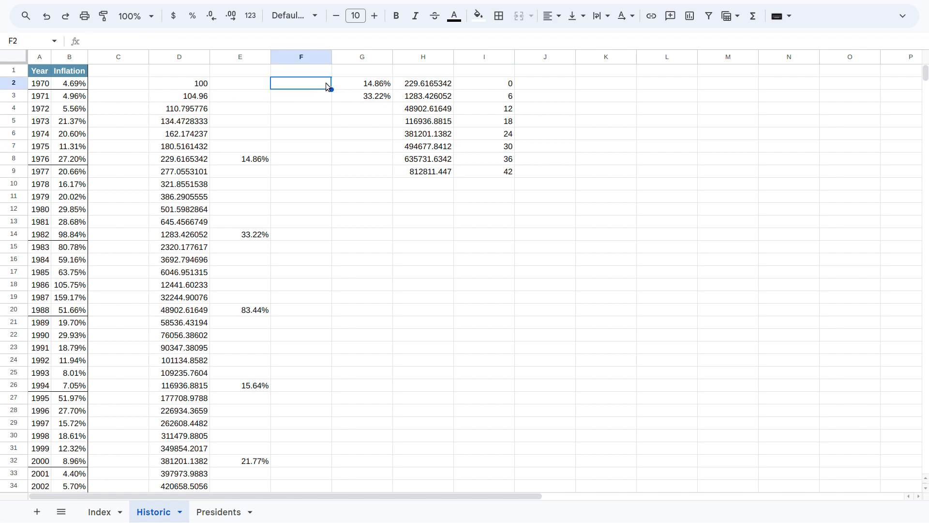
{"action": "type", "text": "1971"}
{"action": "key", "text": "Return"}
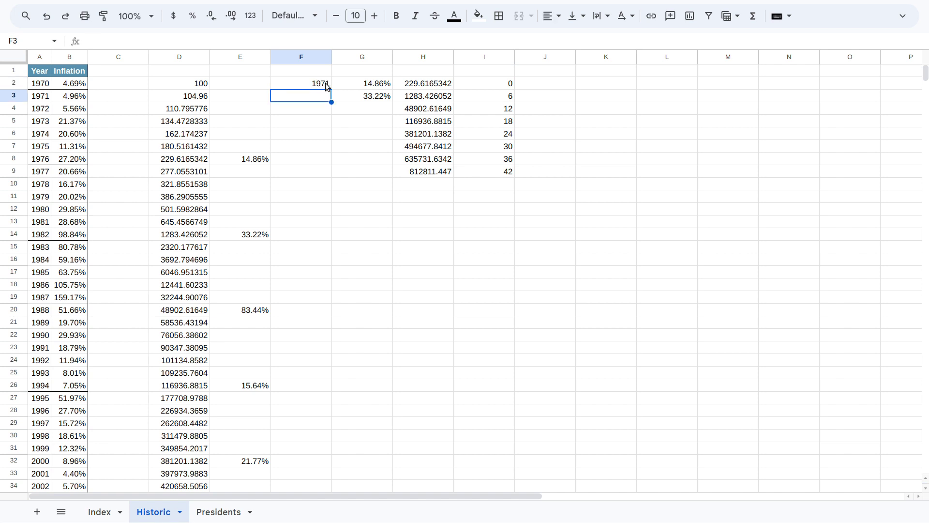
{"action": "type", "text": "="}
{"action": "left_click", "coordinate": [321, 85]}
{"action": "type", "text": "+6"}
{"action": "key", "text": "Return"}
{"action": "key", "text": "Up"}
{"action": "left_click_drag", "start_coordinate": [331, 102], "coordinate": [352, 221]}
- Insert an empty column between the term rates in column E and the start years in column F
{"action": "left_click", "coordinate": [316, 56]}
{"action": "right_click", "coordinate": [316, 57]}
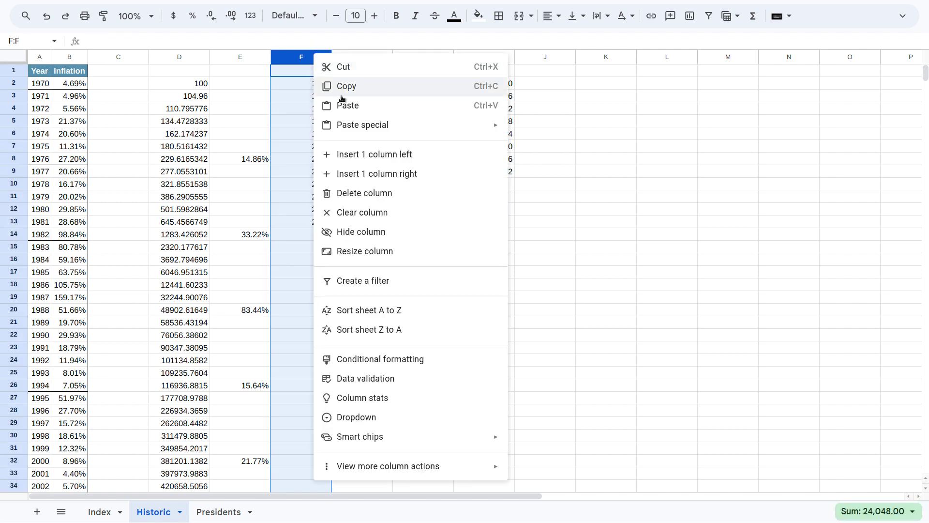
{"action": "left_click", "coordinate": [268, 111]}
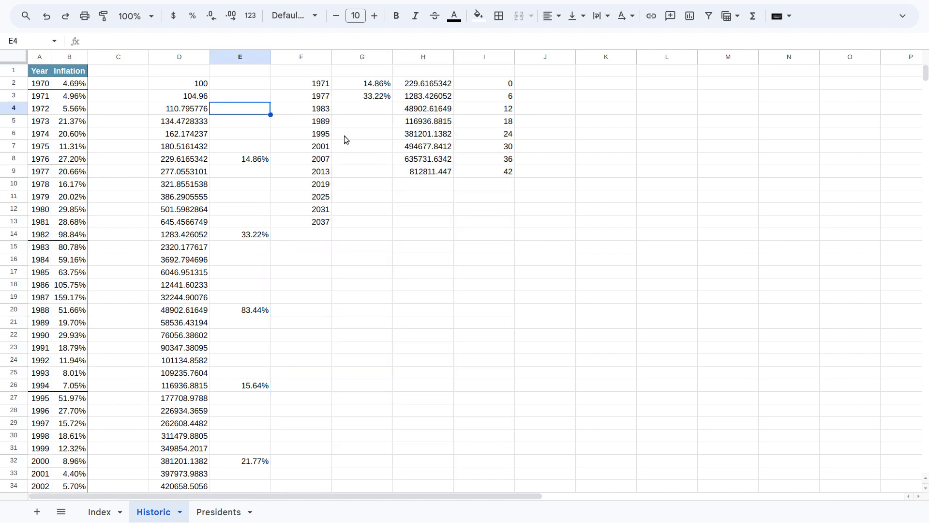
{"action": "left_click", "coordinate": [244, 58]}
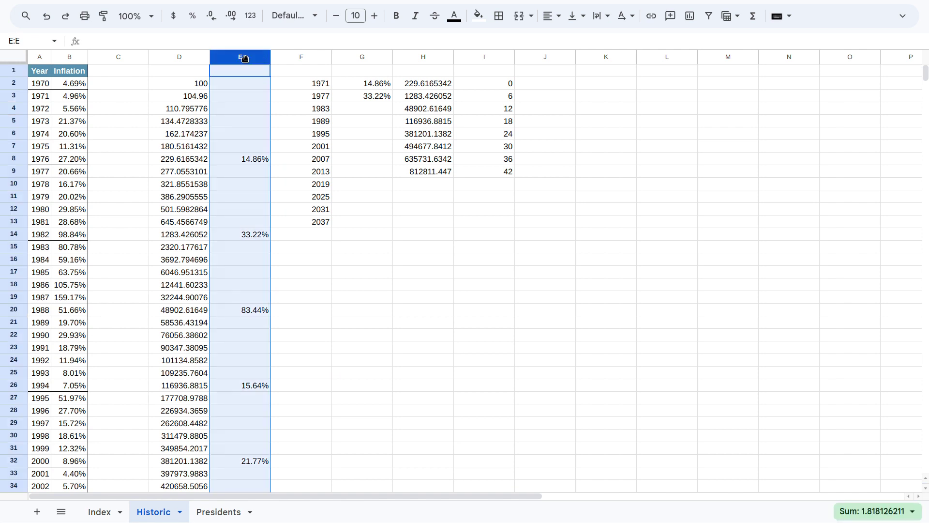
{"action": "left_click", "coordinate": [288, 56]}
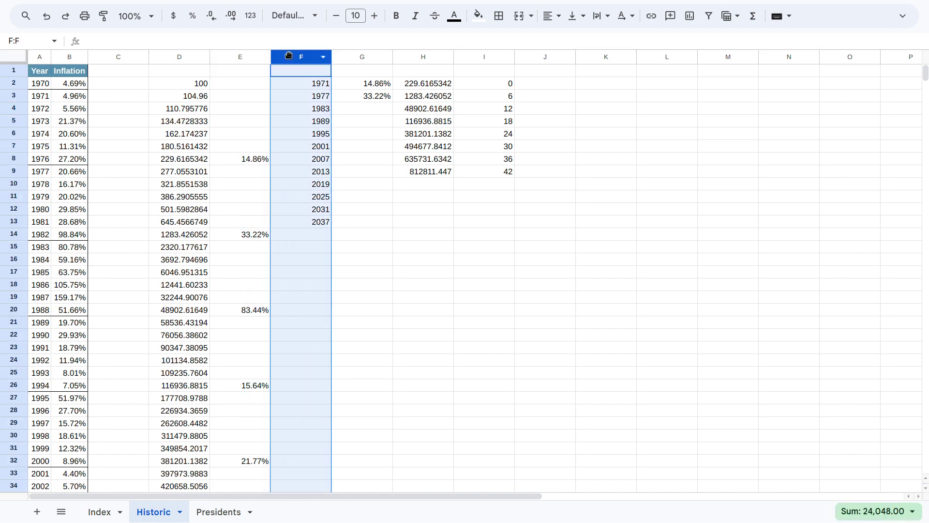
{"action": "right_click", "coordinate": [289, 56]}
{"action": "left_click", "coordinate": [342, 154]}
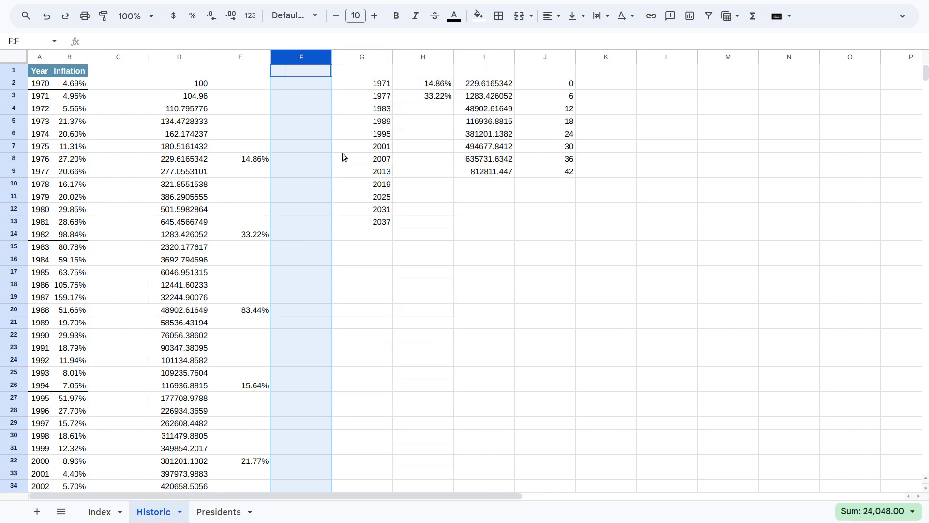
- Copy the president names from A2:A10 of the Presidents sheet into F2:F10 of Historic and fit column F's width to them
{"action": "left_click", "coordinate": [305, 87]}
{"action": "left_click", "coordinate": [217, 511]}
{"action": "left_click", "coordinate": [74, 89]}
{"action": "left_click", "coordinate": [68, 184], "text": "shift"}
{"action": "key", "text": "ctrl+c"}
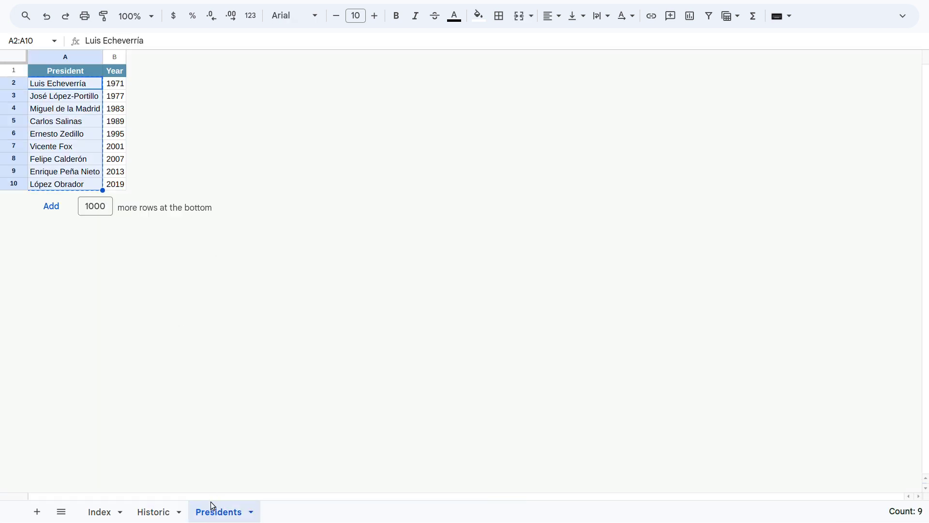
{"action": "left_click", "coordinate": [154, 511]}
{"action": "key", "text": "ctrl+v"}
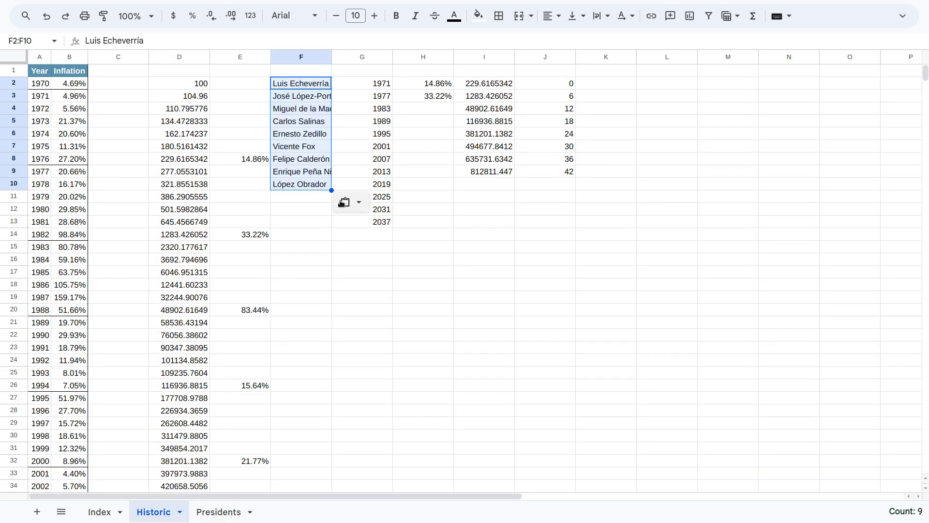
{"action": "double_click", "coordinate": [332, 57]}
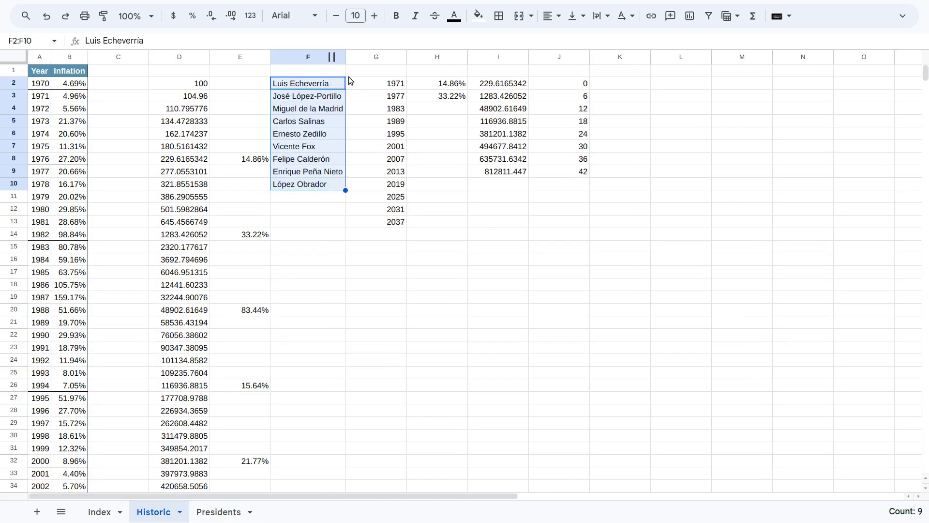
- Clear the surplus last president name and the start years from 2019 onward in F10:G13
{"action": "left_click", "coordinate": [380, 222]}
{"action": "left_click", "coordinate": [317, 186]}
{"action": "left_click", "coordinate": [364, 221], "text": "shift"}
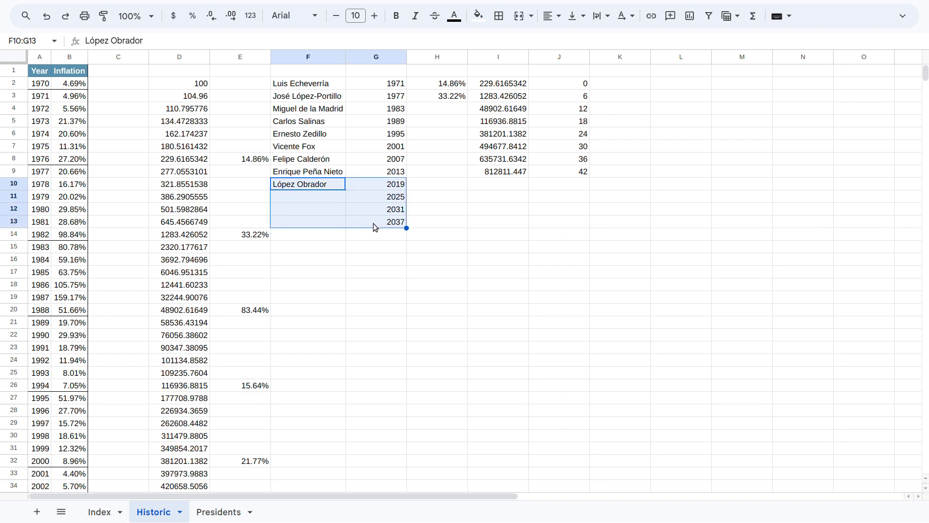
{"action": "key", "text": "Delete"}
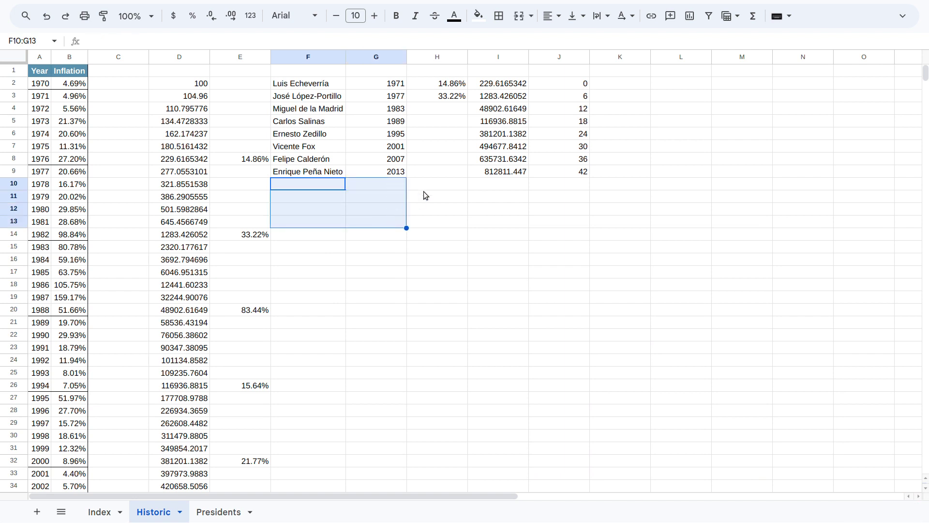
- Fit column G's width to the term start years
{"action": "right_click", "coordinate": [334, 57]}
{"action": "key", "text": "Escape"}
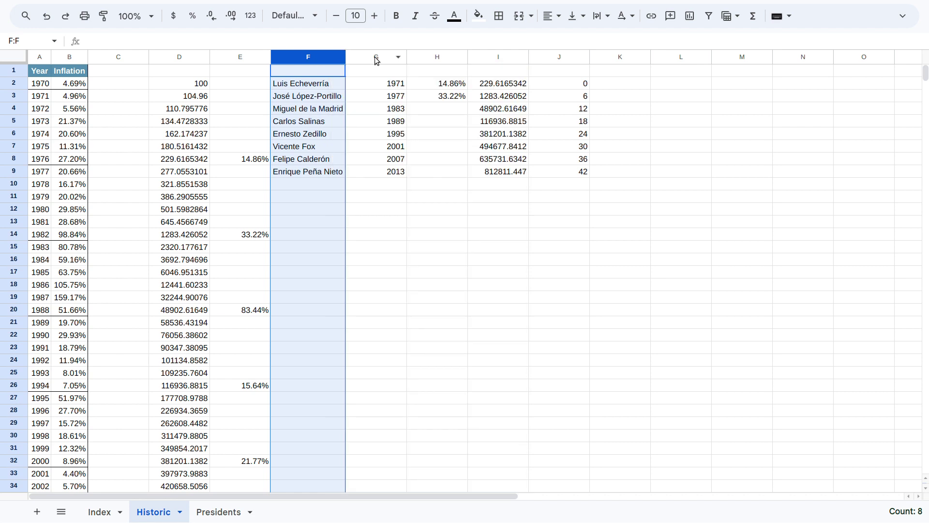
{"action": "double_click", "coordinate": [406, 56]}
{"action": "left_click", "coordinate": [405, 134]}
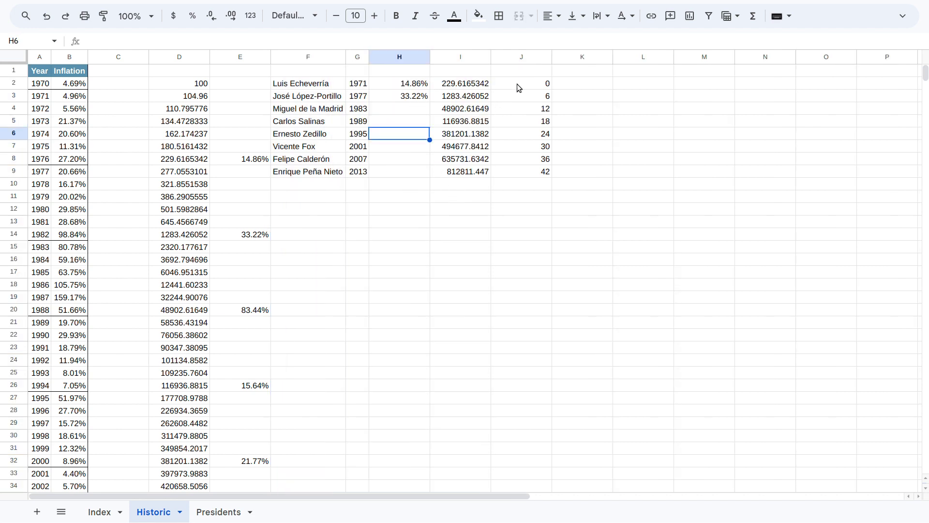
- Enter =G2-$A$3 in K2 to calculate the row offset from the start year, and fill it down to K9
{"action": "left_click", "coordinate": [567, 86]}
{"action": "type", "text": "="}
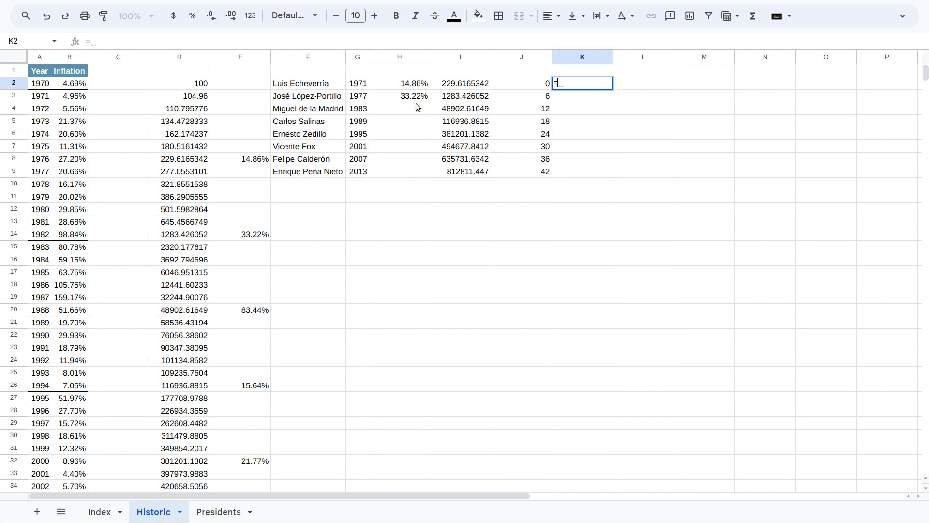
{"action": "left_click", "coordinate": [361, 86]}
{"action": "type", "text": "-"}
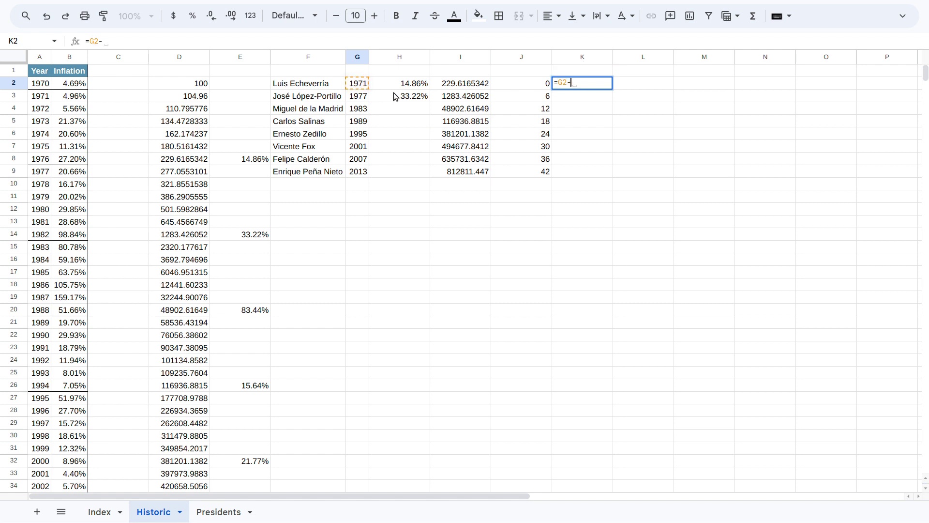
{"action": "left_click", "coordinate": [45, 97]}
{"action": "key", "text": "F4"}
{"action": "key", "text": "Return"}
{"action": "key", "text": "Up"}
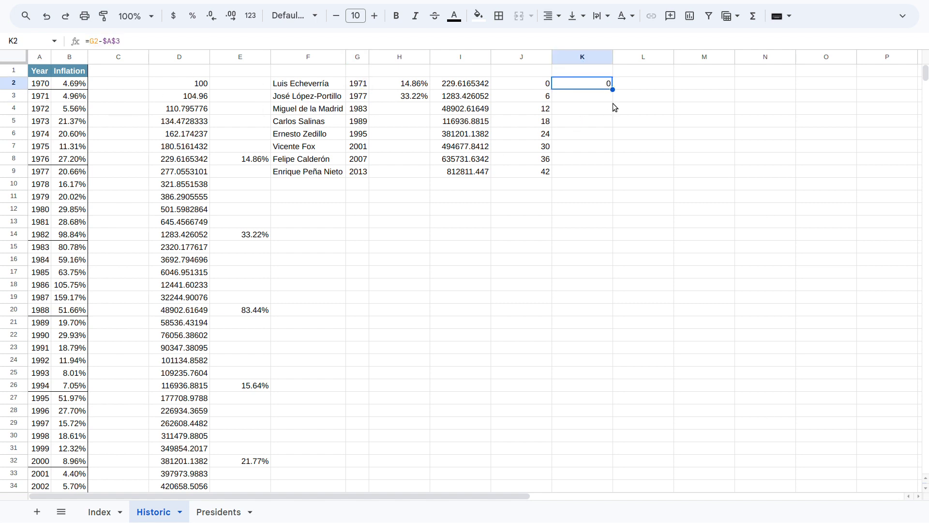
{"action": "left_click_drag", "start_coordinate": [613, 90], "coordinate": [611, 174]}
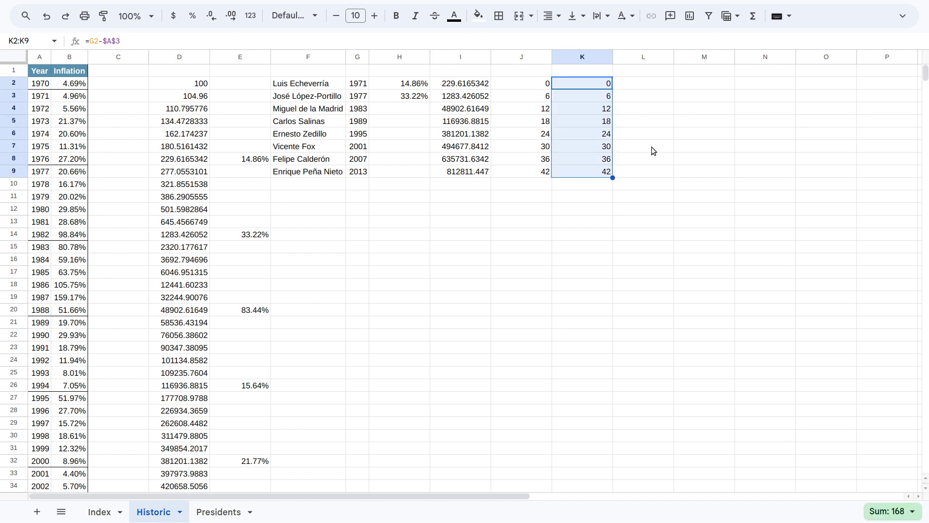
- Replace the J2 reference in I2's OFFSET formula with G2-$A$3 copied from K2, and fill it down to I9
{"action": "left_click", "coordinate": [583, 86]}
{"action": "left_click_drag", "start_coordinate": [89, 41], "coordinate": [154, 42]}
{"action": "key", "text": "ctrl+c"}
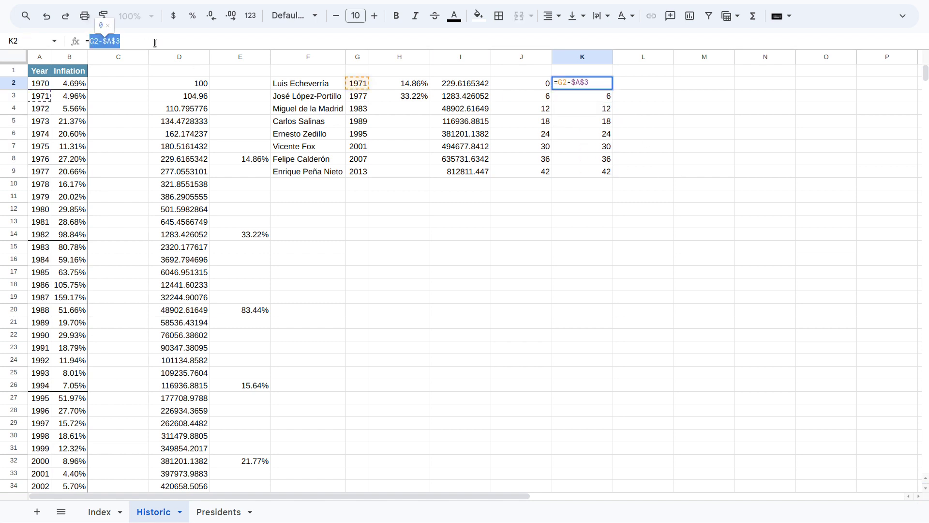
{"action": "key", "text": "Escape"}
{"action": "left_click", "coordinate": [474, 88]}
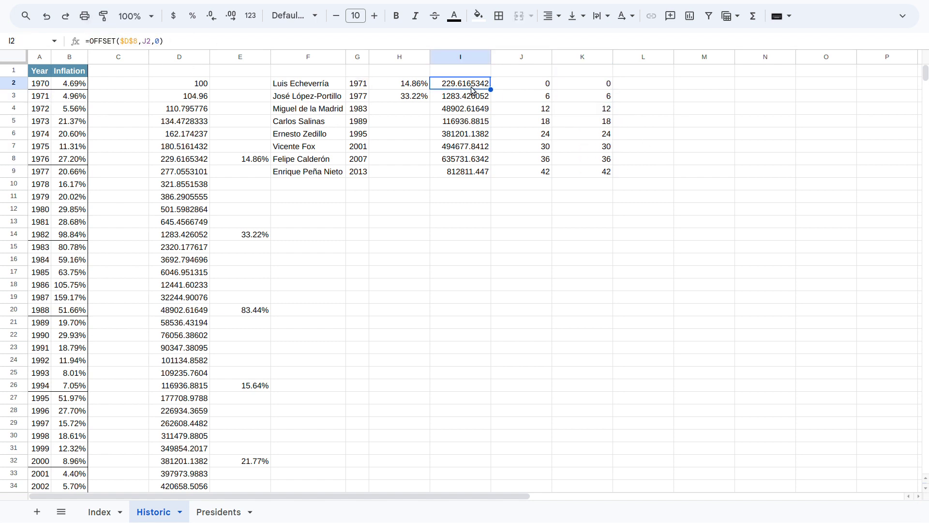
{"action": "double_click", "coordinate": [146, 41]}
{"action": "key", "text": "ctrl+v"}
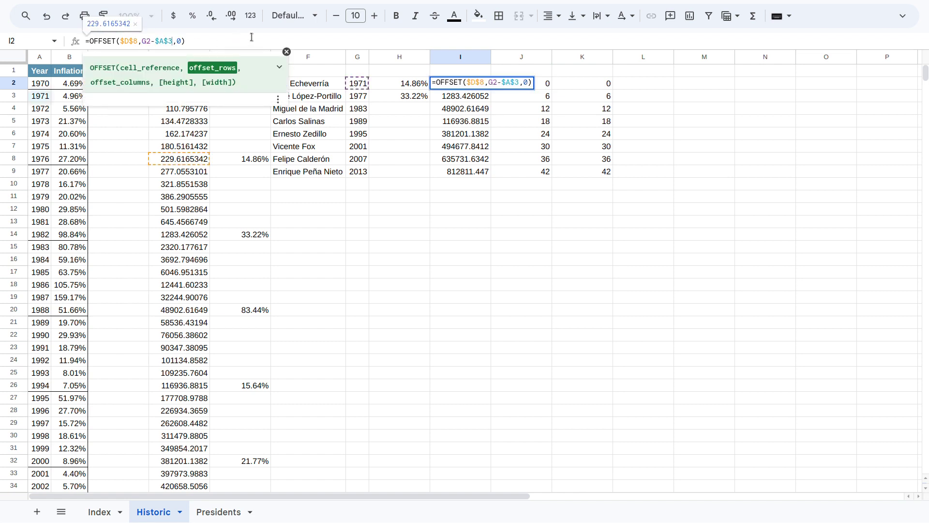
{"action": "key", "text": "Return"}
{"action": "left_click", "coordinate": [484, 83]}
{"action": "left_click_drag", "start_coordinate": [490, 88], "coordinate": [485, 171]}
- Clear the helper offsets in J2:K9
{"action": "left_click", "coordinate": [544, 86]}
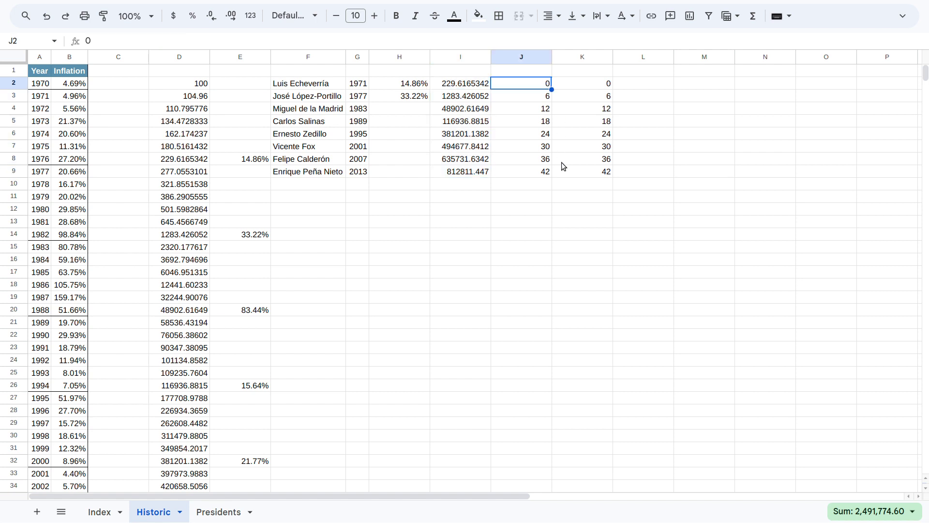
{"action": "left_click", "coordinate": [573, 170], "text": "shift"}
{"action": "key", "text": "Delete"}
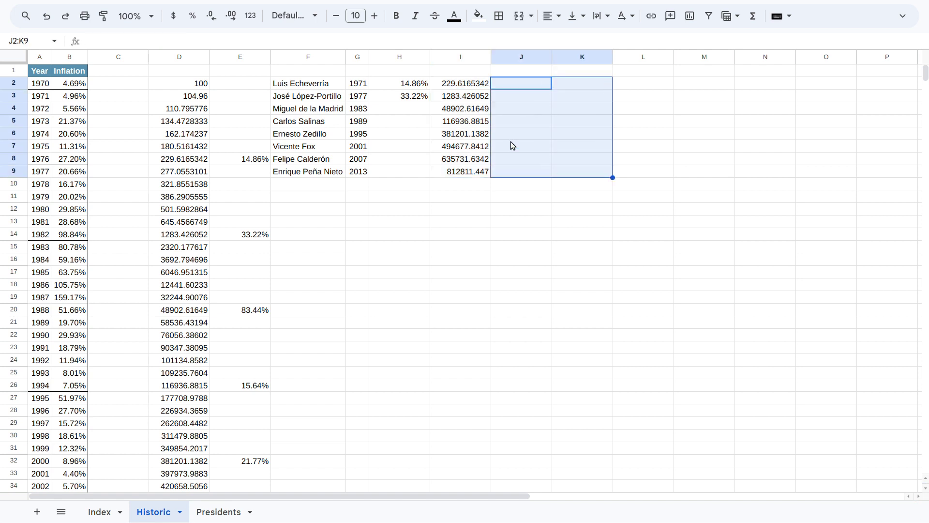
- In I2, divide the OFFSET lookup by a copy of itself whose reference cell is $D$2 instead of $D$8
{"action": "left_click", "coordinate": [452, 86]}
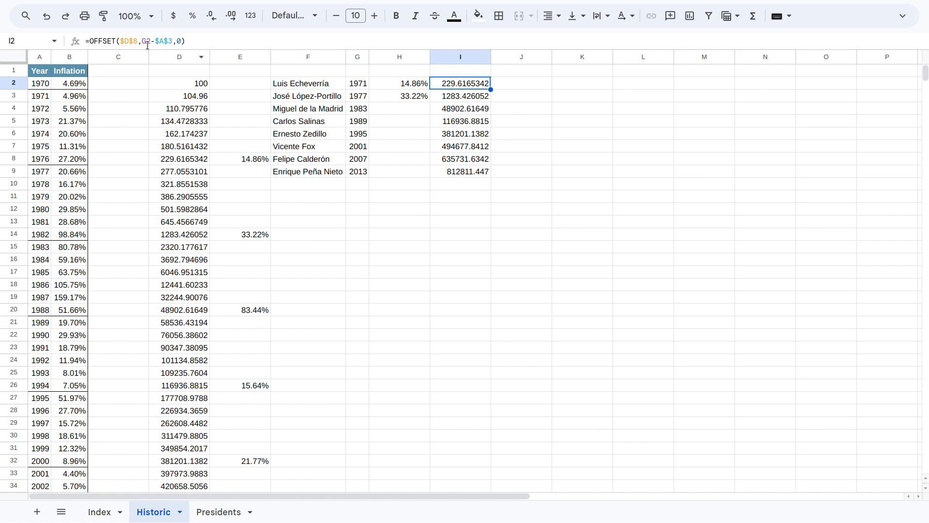
{"action": "left_click", "coordinate": [360, 88]}
{"action": "left_click", "coordinate": [445, 89]}
{"action": "left_click_drag", "start_coordinate": [90, 42], "coordinate": [208, 39]}
{"action": "key", "text": "ctrl+c"}
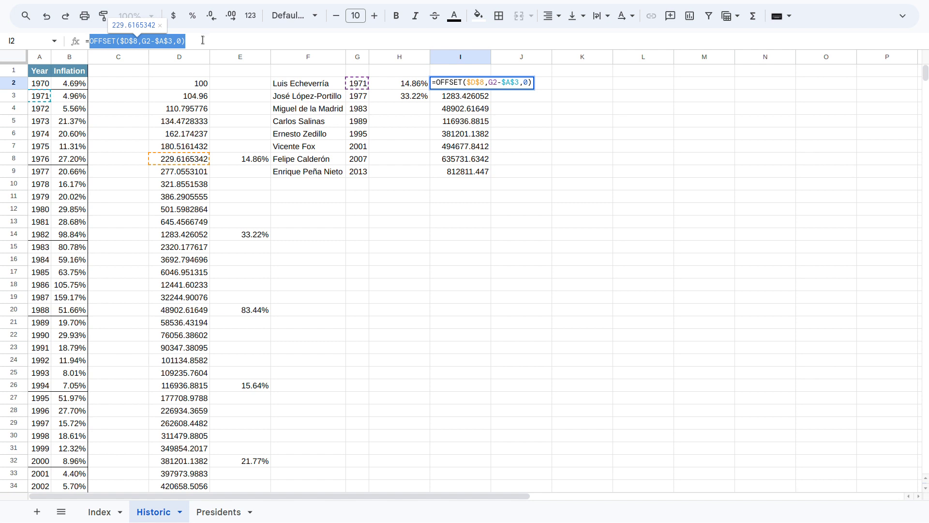
{"action": "key", "text": "Escape"}
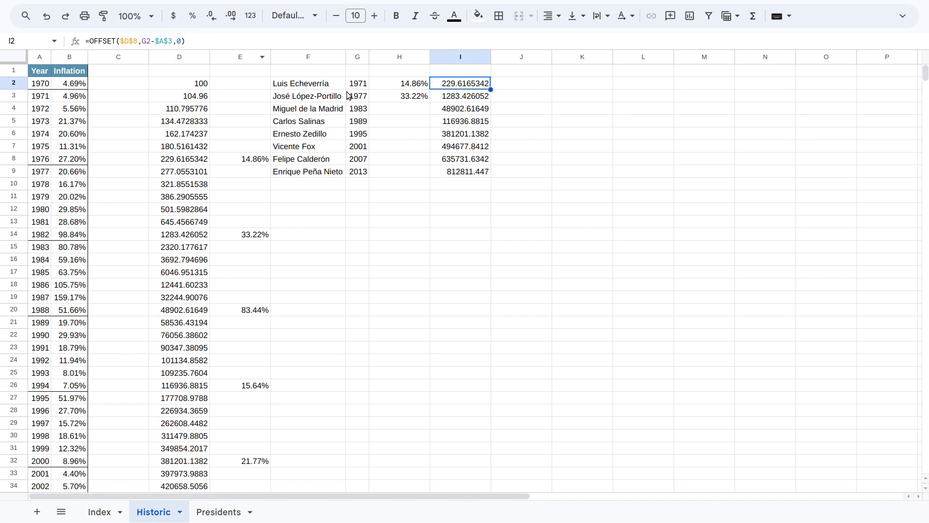
{"action": "left_click", "coordinate": [400, 86]}
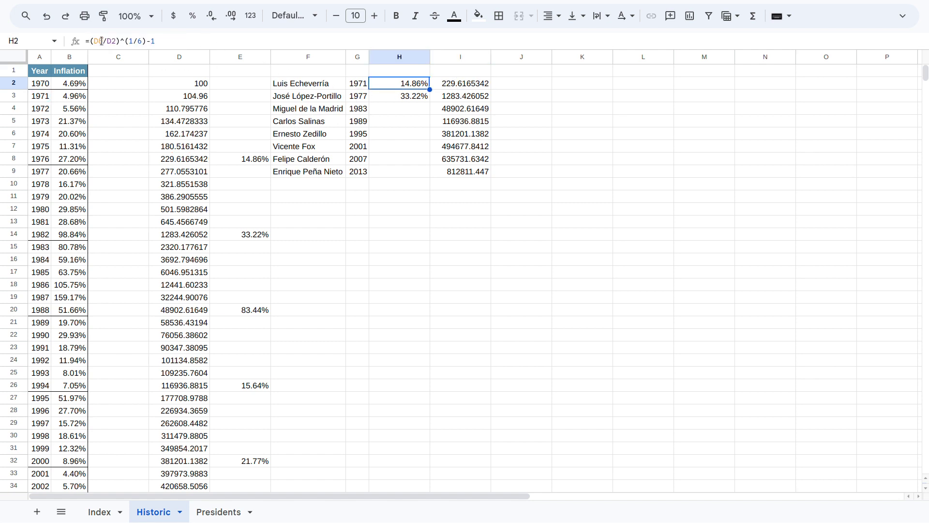
{"action": "left_click", "coordinate": [454, 84]}
{"action": "left_click", "coordinate": [193, 42]}
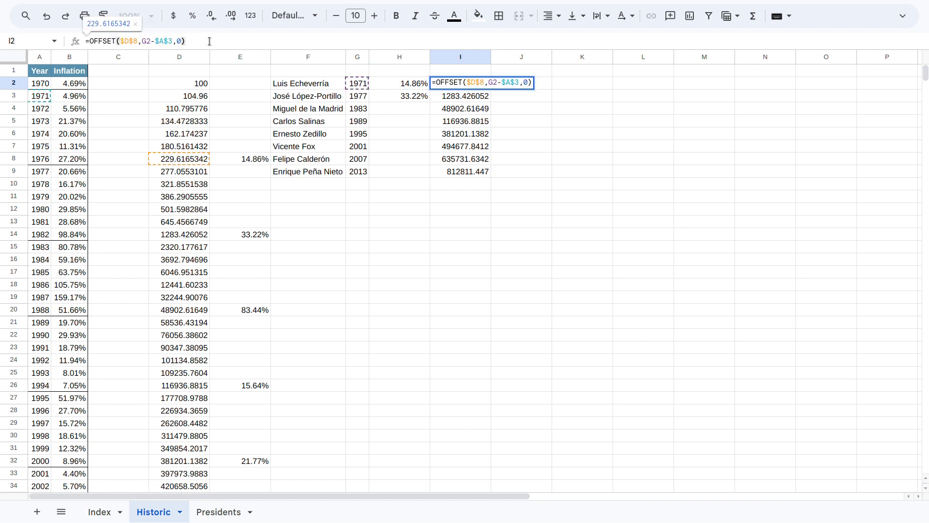
{"action": "type", "text": "/"}
{"action": "key", "text": "ctrl+v"}
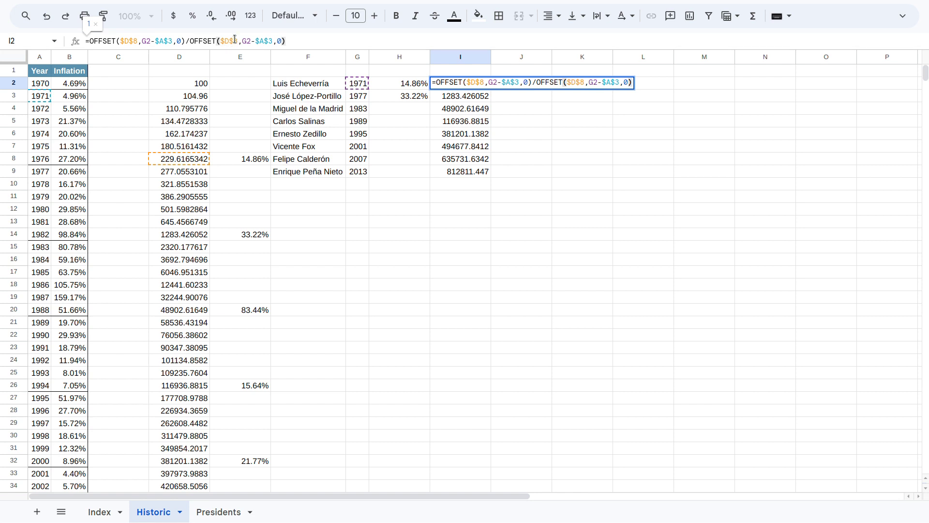
{"action": "left_click", "coordinate": [235, 42]}
{"action": "key", "text": "BackSpace"}
{"action": "type", "text": "2"}
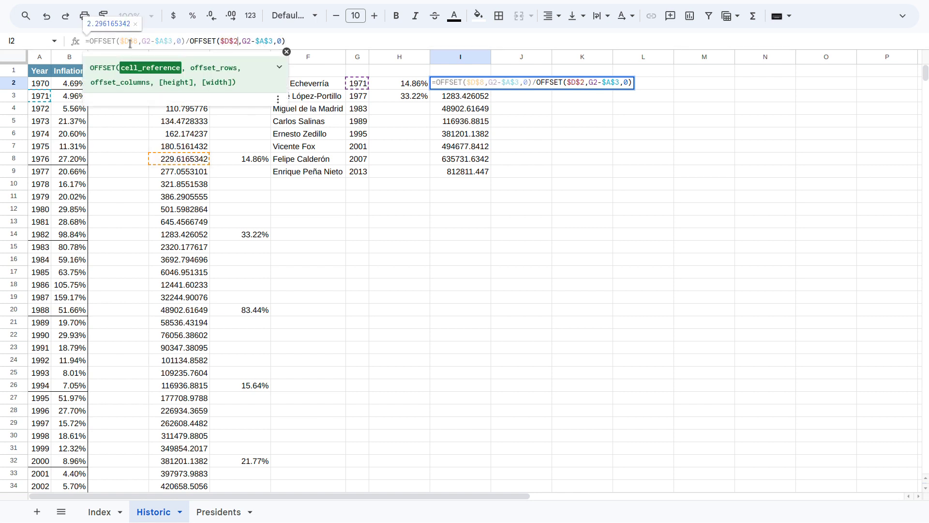
- Enclose I2's OFFSET ratio in parentheses, raise it to the power (1/6) and subtract 1
{"action": "left_click", "coordinate": [100, 42]}
{"action": "type", "text": "("}
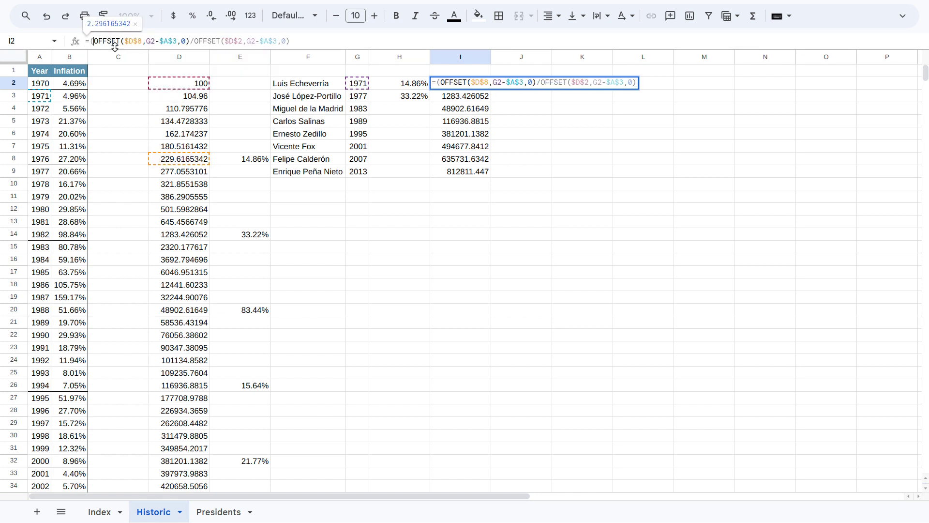
{"action": "left_click", "coordinate": [296, 44]}
{"action": "type", "text": ")^("}
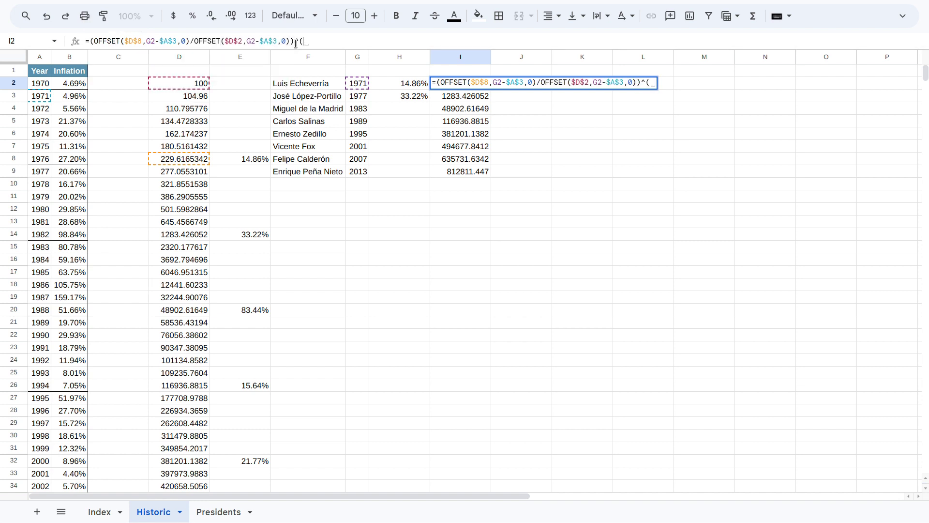
{"action": "type", "text": "1/6)-1"}
{"action": "key", "text": "Return"}
{"action": "key", "text": "Up"}
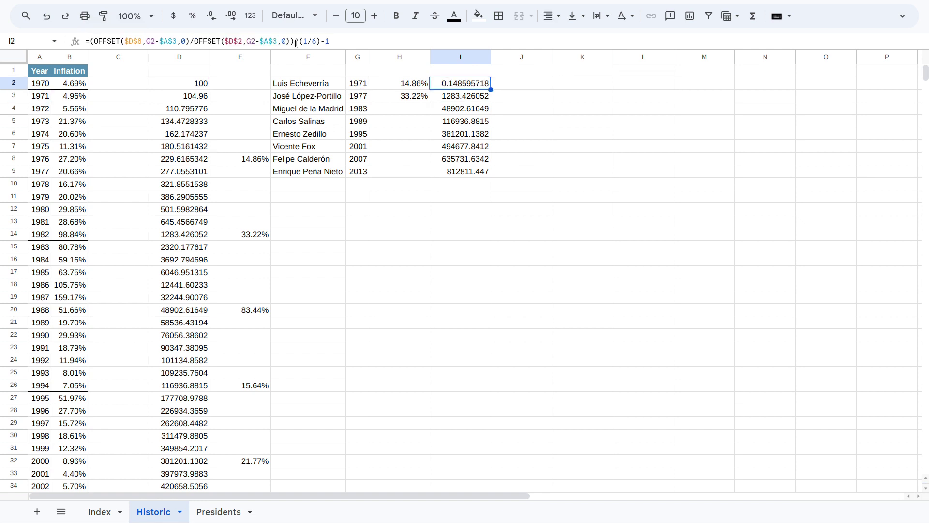
- Fill the average inflation formula from I2 down to I9 and format the range as percentages
{"action": "left_click_drag", "start_coordinate": [490, 89], "coordinate": [494, 174]}
{"action": "key", "text": "ctrl+shift+5"}
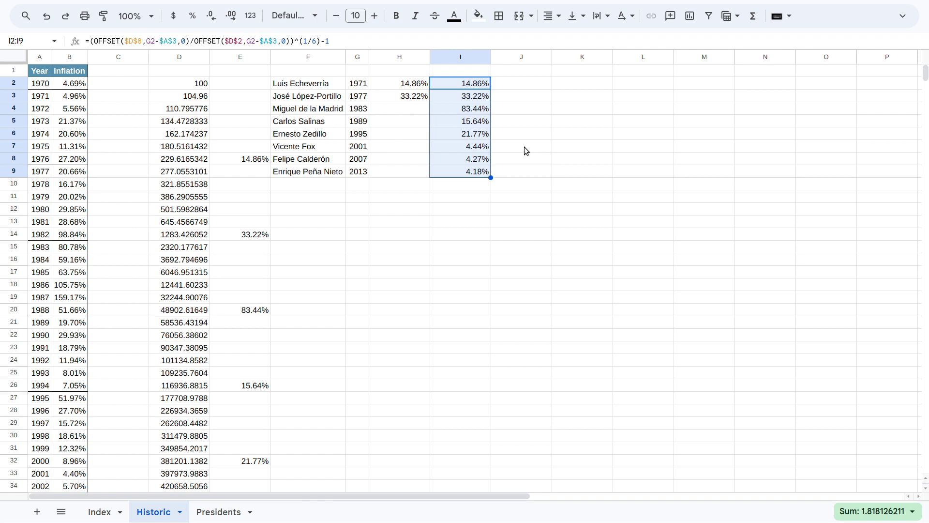
{"action": "left_click", "coordinate": [472, 110]}
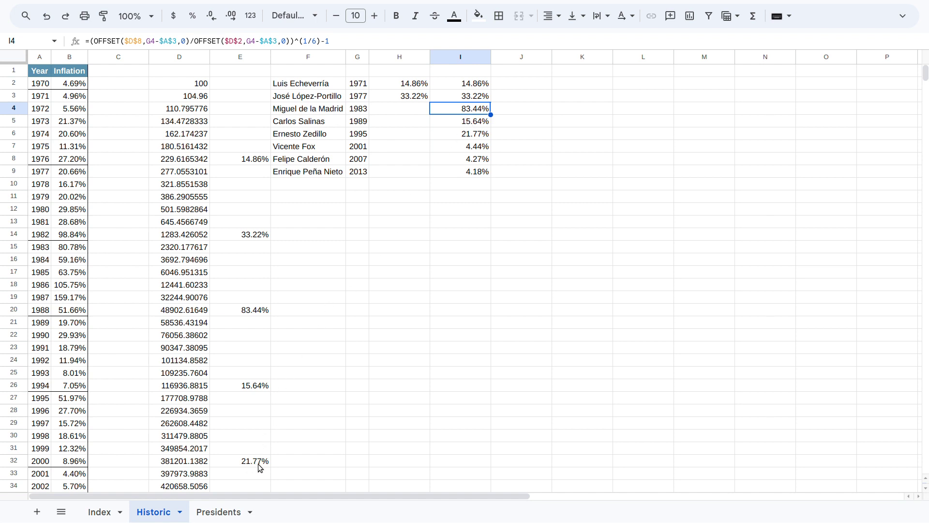
- Clear the old term rates from columns E and H
{"action": "left_click", "coordinate": [245, 59]}
{"action": "key", "text": "Delete"}
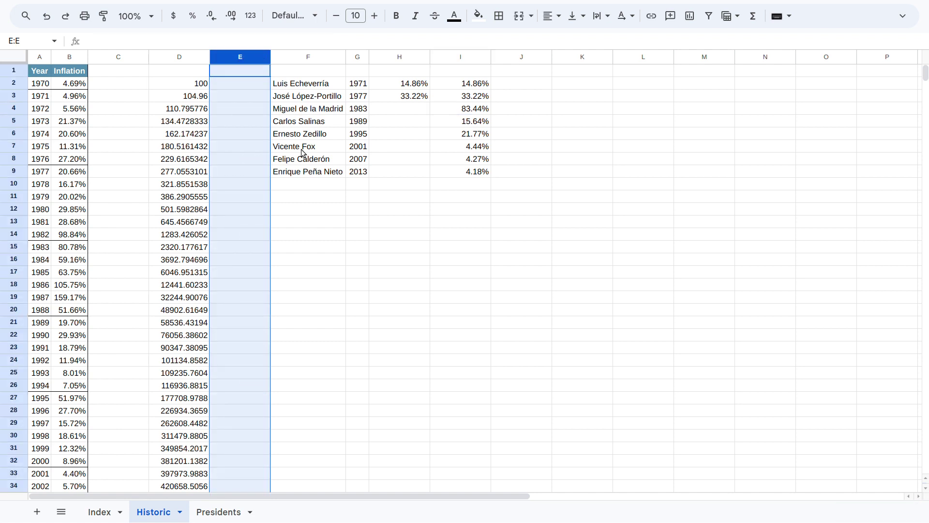
{"action": "left_click", "coordinate": [408, 56]}
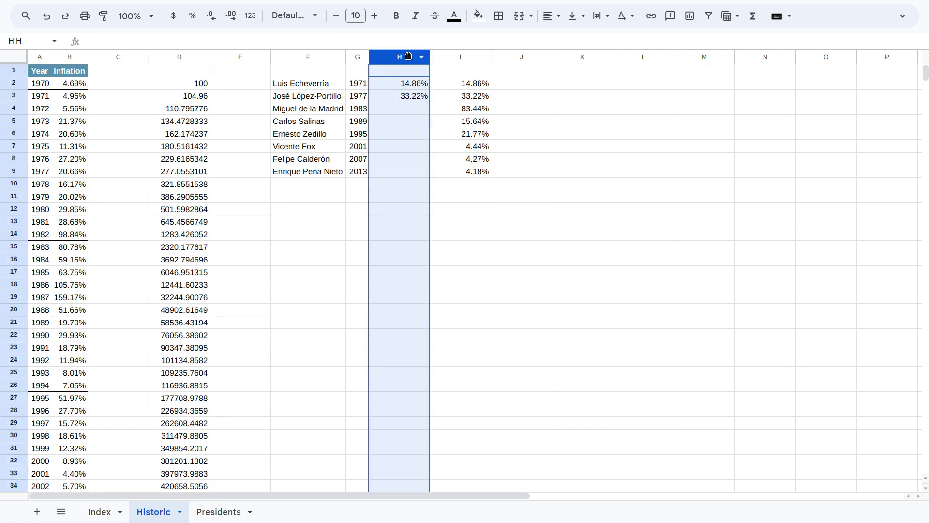
{"action": "key", "text": "Delete"}
- Move the average inflation rates from I2:I9 to H2:H9 and fit column H's width to them
{"action": "left_click", "coordinate": [443, 83]}
{"action": "left_click", "coordinate": [444, 173], "text": "shift"}
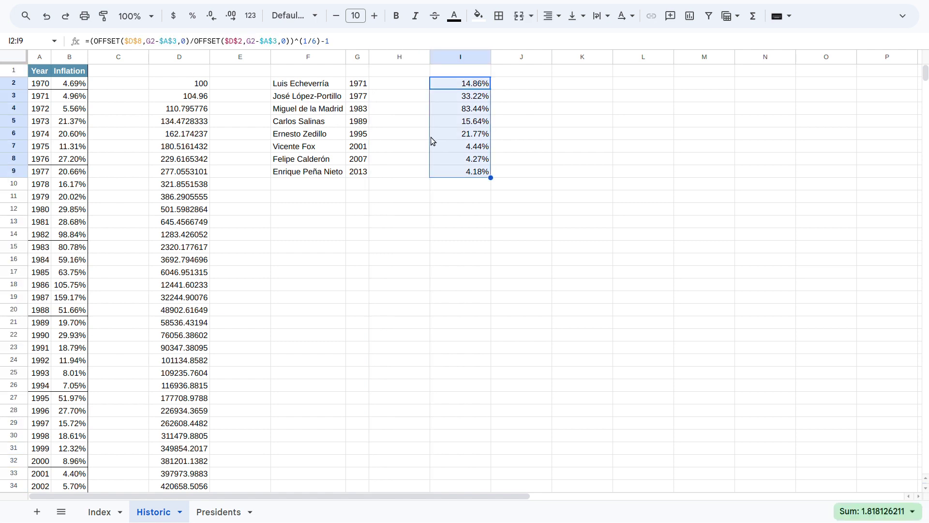
{"action": "left_click_drag", "start_coordinate": [428, 138], "coordinate": [406, 137]}
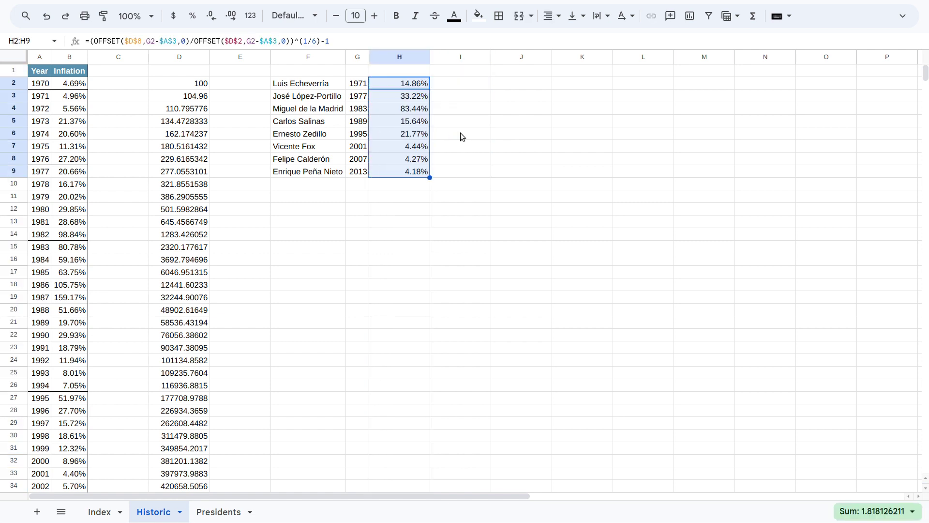
{"action": "double_click", "coordinate": [428, 58]}
{"action": "left_click", "coordinate": [426, 125]}
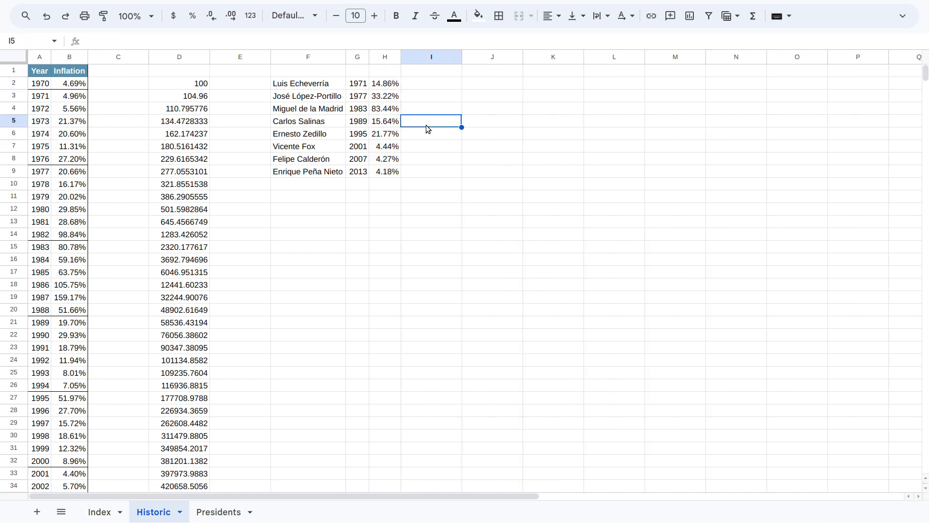
- Enter a starting index of 100 in I1, above and beside the first term's rate
{"action": "left_click", "coordinate": [385, 84]}
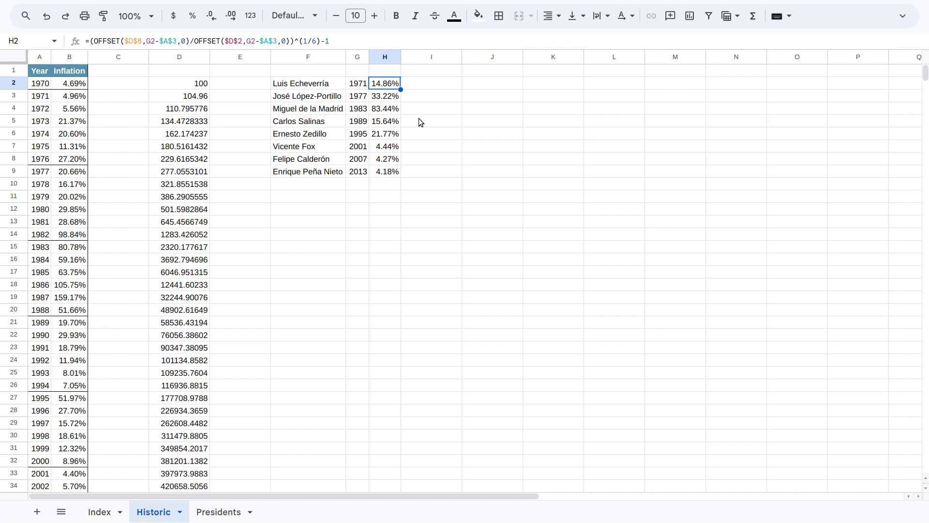
{"action": "key", "text": "Right"}
{"action": "key", "text": "Up"}
{"action": "type", "text": "100"}
{"action": "key", "text": "Return"}
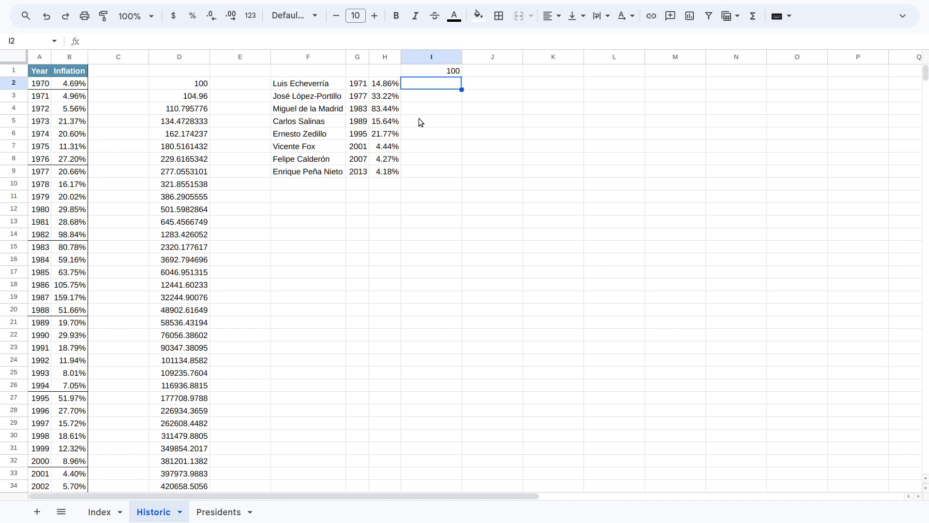
- Enter =I1*(1+H2)^6 in I2 and compare the compounded value with the index in D8
{"action": "type", "text": "="}
{"action": "key", "text": "Up"}
{"action": "type", "text": "*("}
{"action": "left_click", "coordinate": [419, 118]}
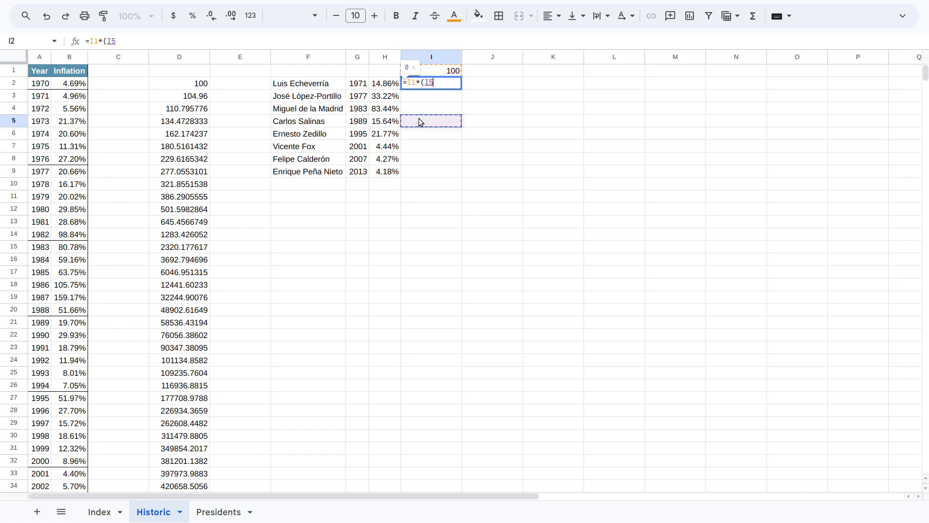
{"action": "key", "text": "BackSpace"}
{"action": "key", "text": "BackSpace"}
{"action": "type", "text": "1+"}
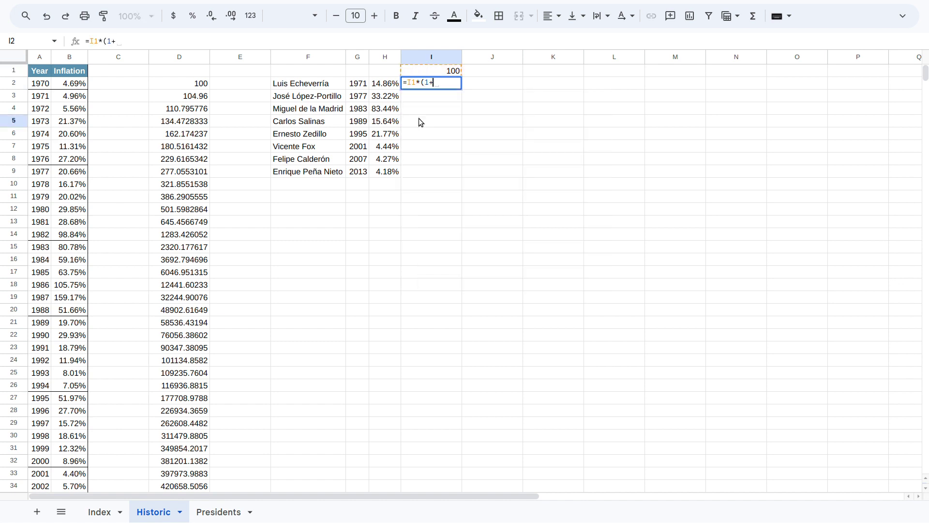
{"action": "left_click", "coordinate": [381, 85]}
{"action": "type", "text": ")"}
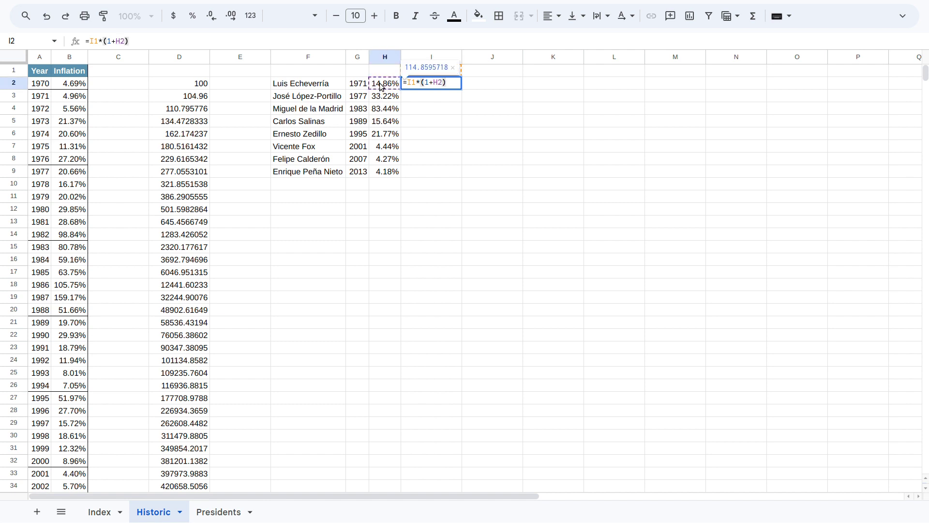
{"action": "type", "text": "^6"}
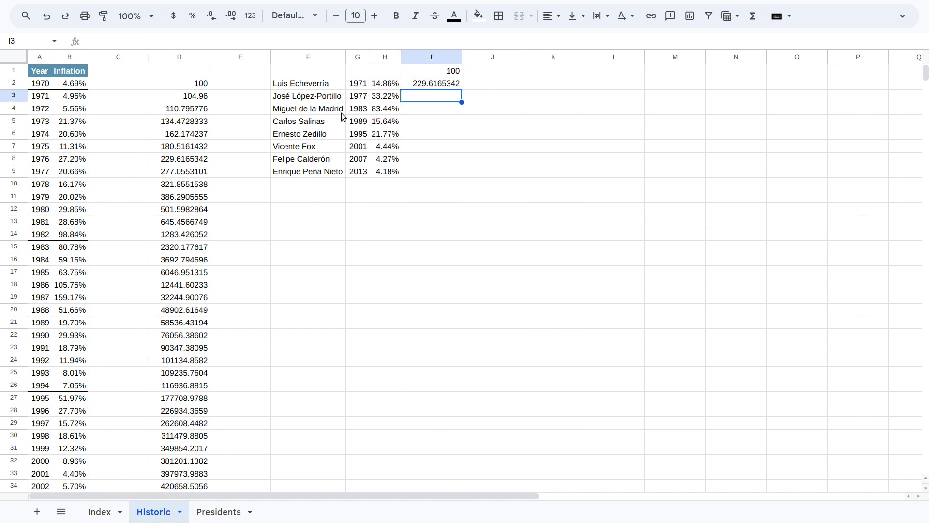
{"action": "left_click", "coordinate": [455, 86]}
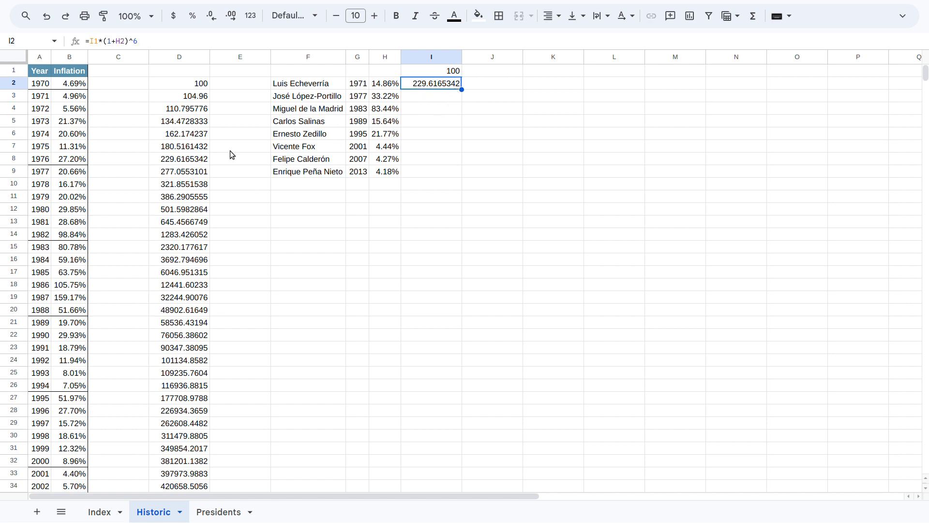
{"action": "left_click", "coordinate": [189, 160]}
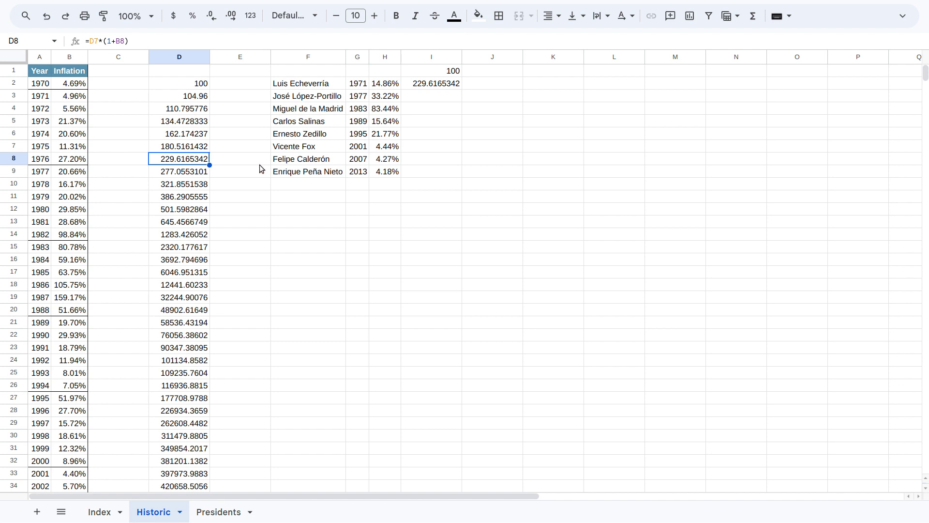
- Fill the compounding formula from I2 down to I9 and compare the last value with the 2018 index in D50
{"action": "left_click", "coordinate": [419, 90]}
{"action": "left_click_drag", "start_coordinate": [461, 89], "coordinate": [454, 172]}
{"action": "left_click", "coordinate": [436, 172]}
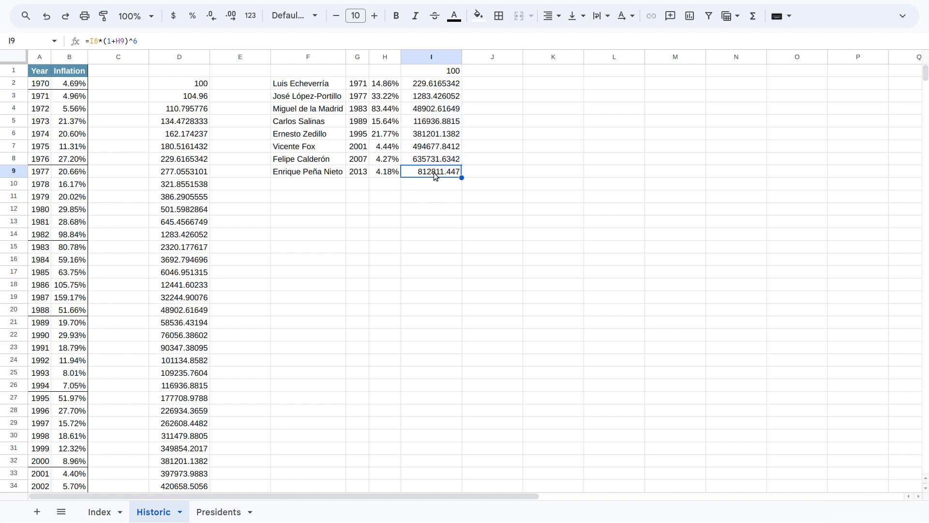
{"action": "scroll", "coordinate": [269, 244], "scroll_direction": "down", "scroll_amount": 10}
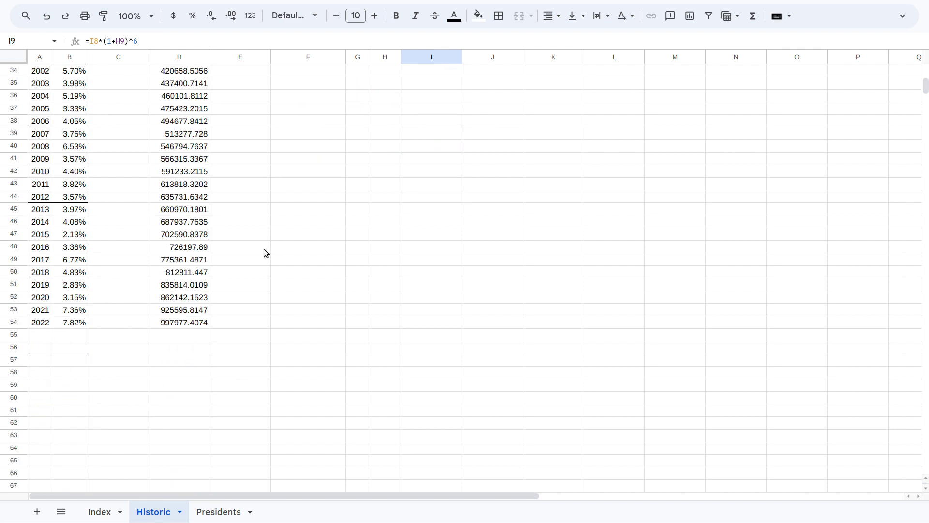
{"action": "left_click", "coordinate": [177, 273]}
{"action": "scroll", "coordinate": [327, 225], "scroll_direction": "up", "scroll_amount": 10}
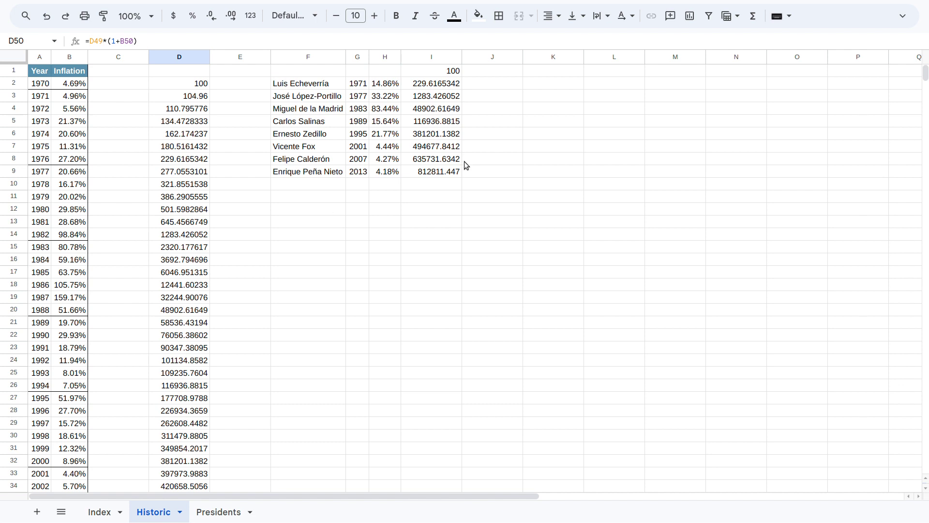
- Clear all the compounded check values from column I
{"action": "left_click", "coordinate": [427, 58]}
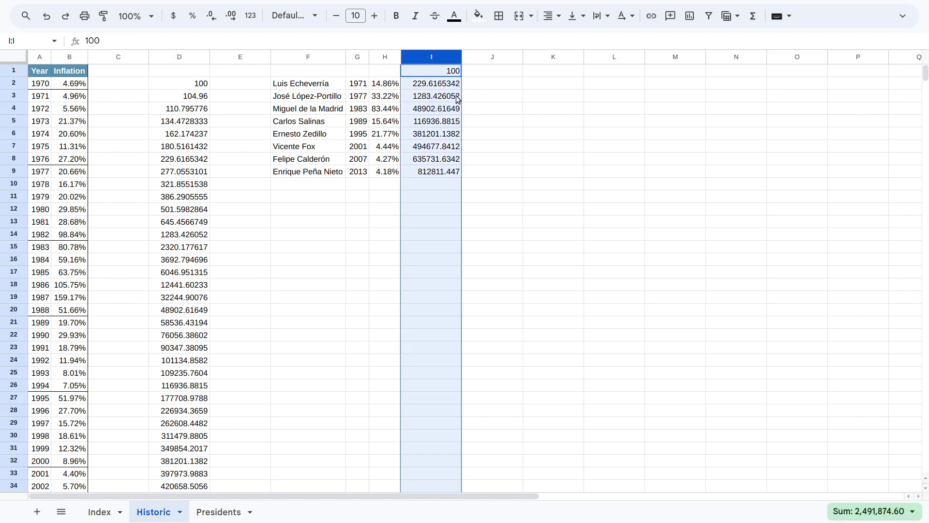
{"action": "key", "text": "Delete"}
{"action": "left_click", "coordinate": [473, 100]}
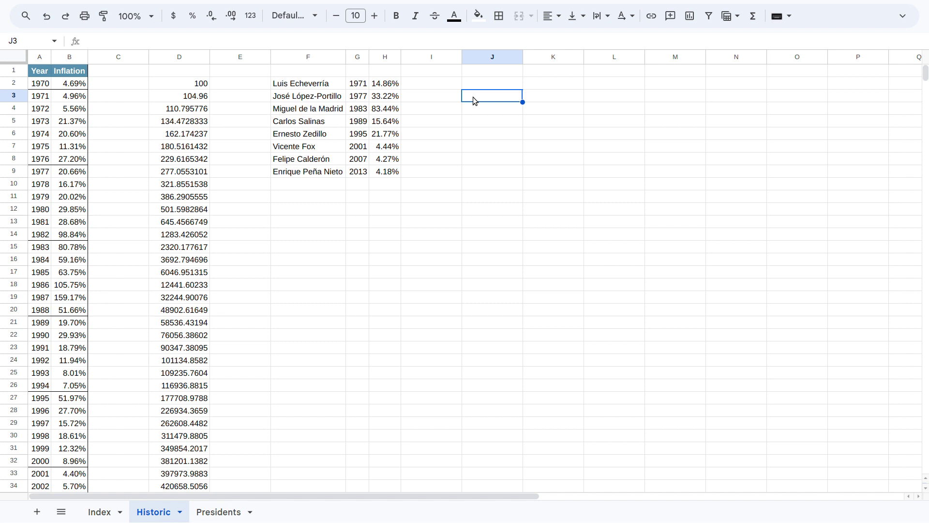
- Examine the index series in column D and how the average rate formula in H2 refers to it
{"action": "left_click", "coordinate": [176, 52]}
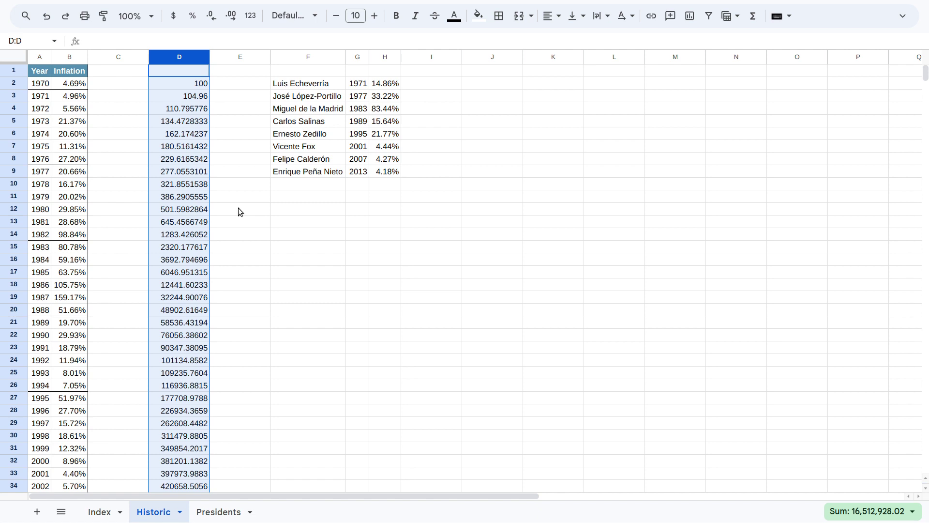
{"action": "left_click", "coordinate": [385, 85]}
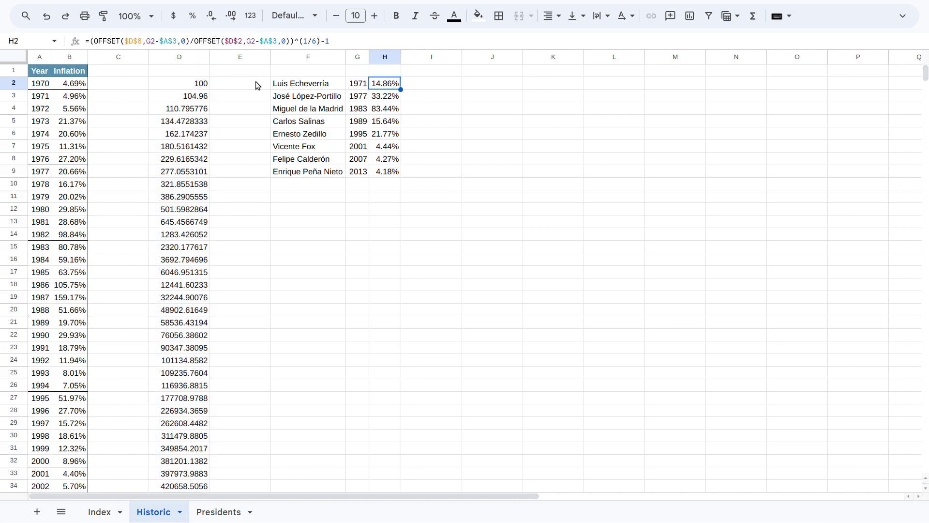
{"action": "left_click", "coordinate": [180, 132]}
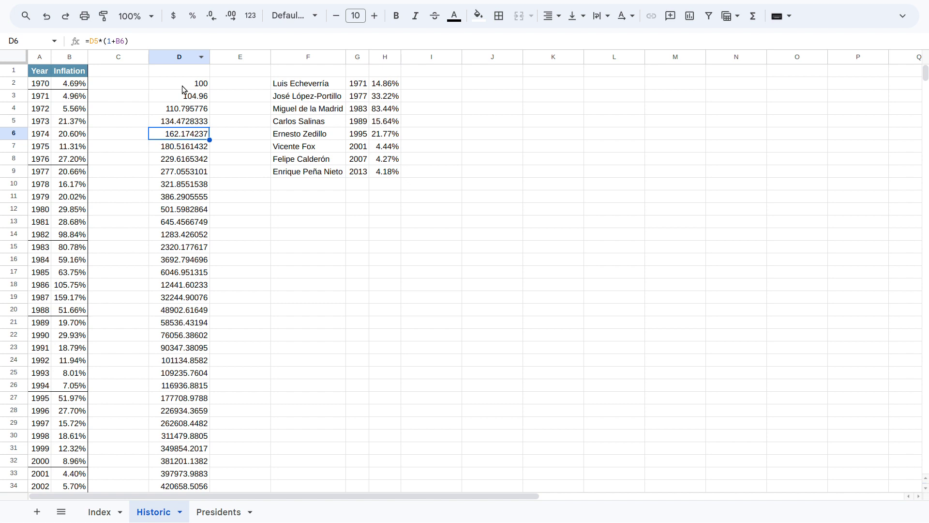
{"action": "left_click", "coordinate": [183, 87]}
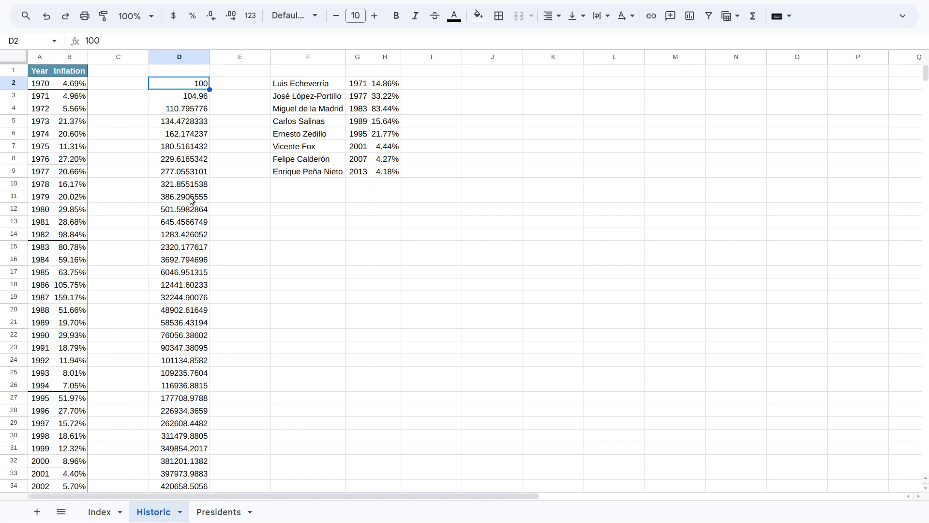
{"action": "left_click", "coordinate": [386, 88]}
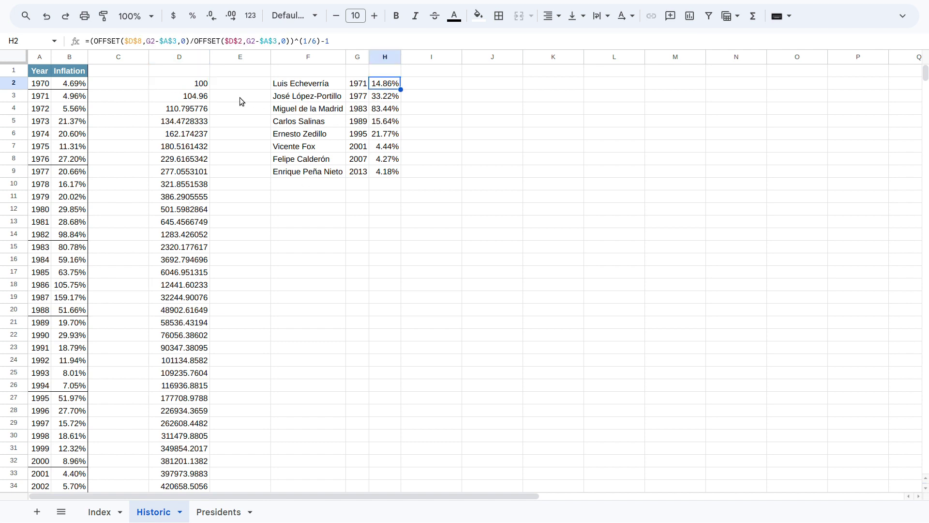
{"action": "left_click", "coordinate": [184, 86]}
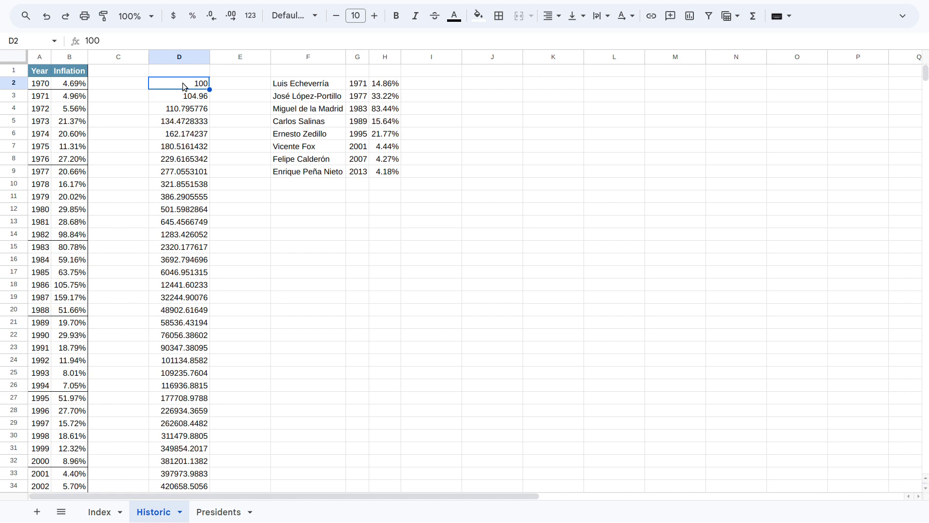
{"action": "left_click", "coordinate": [385, 86]}
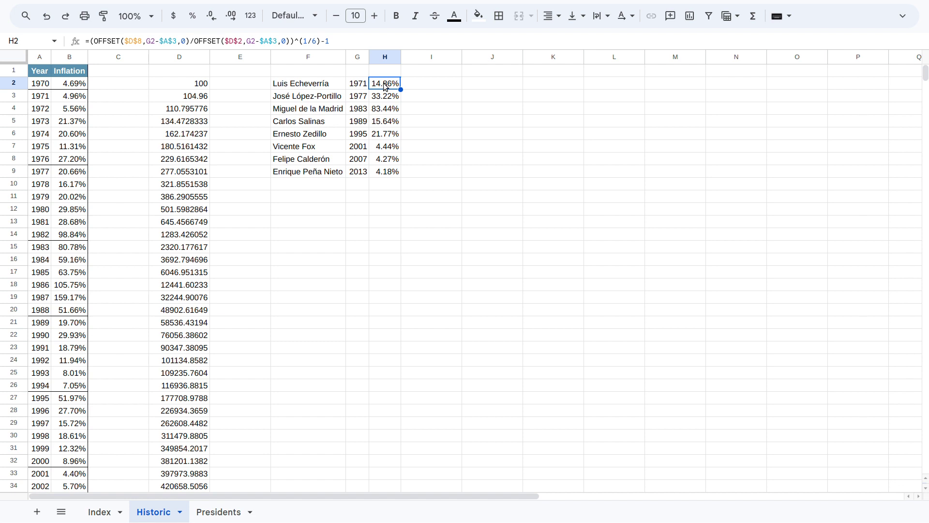
- Try 1, 2 and 2.14 as the starting index in D2, and finally set it to 1
{"action": "left_click", "coordinate": [181, 86]}
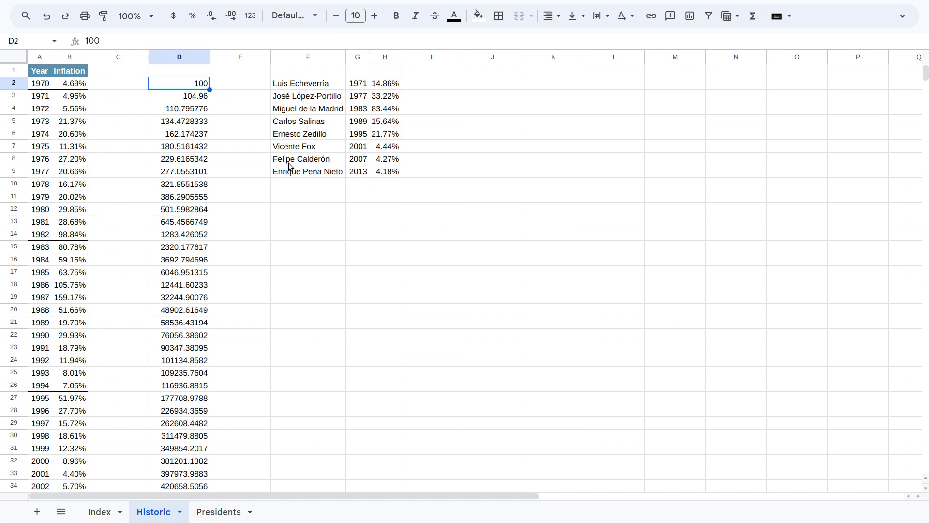
{"action": "type", "text": "1"}
{"action": "key", "text": "Return"}
{"action": "type", "text": "2"}
{"action": "key", "text": "Escape"}
{"action": "key", "text": "Up"}
{"action": "type", "text": "2"}
{"action": "key", "text": "Return"}
{"action": "key", "text": "Up"}
{"action": "type", "text": "2.14"}
{"action": "key", "text": "Return"}
{"action": "key", "text": "Up"}
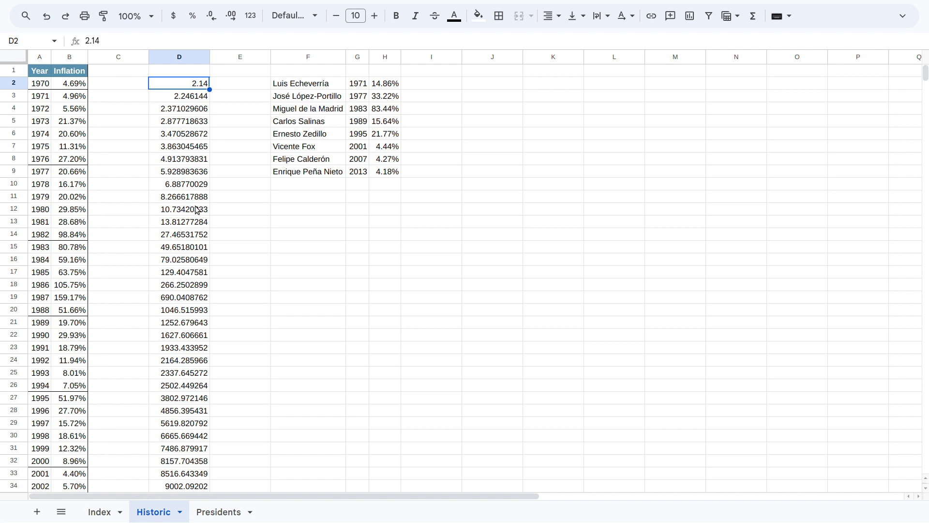
{"action": "type", "text": "1"}
{"action": "key", "text": "Return"}
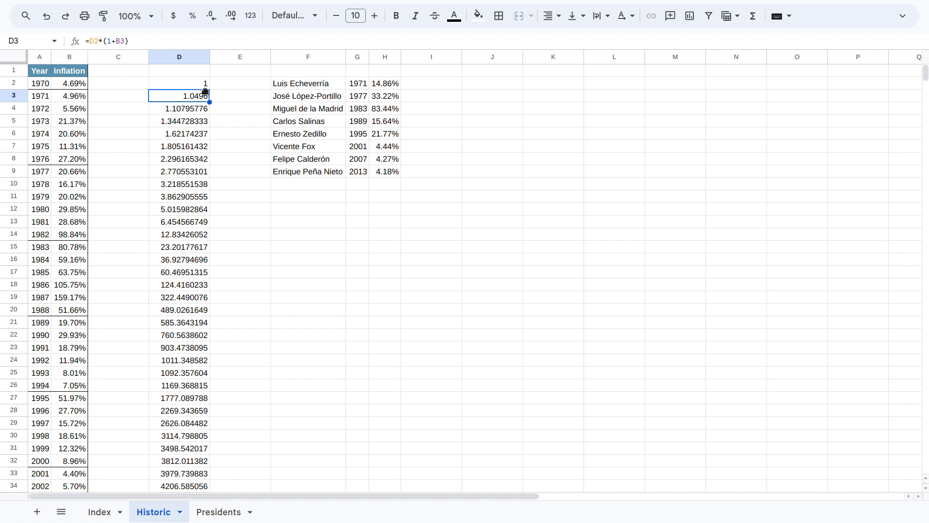
- Copy the text of the H2 average rate formula into J2 with its cell references unchanged
{"action": "left_click", "coordinate": [392, 82]}
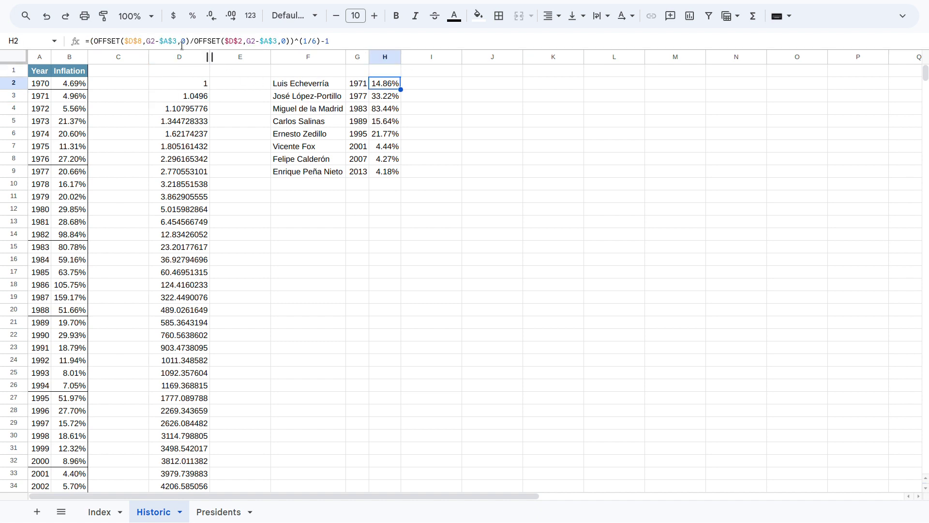
{"action": "triple_click", "coordinate": [96, 39]}
{"action": "key", "text": "ctrl+c"}
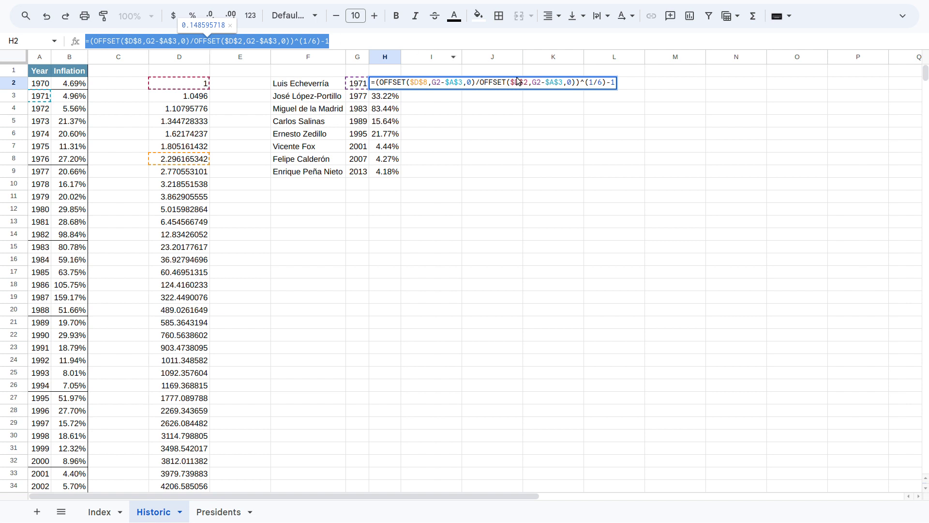
{"action": "key", "text": "Escape"}
{"action": "left_click", "coordinate": [478, 87]}
{"action": "key", "text": "ctrl+v"}
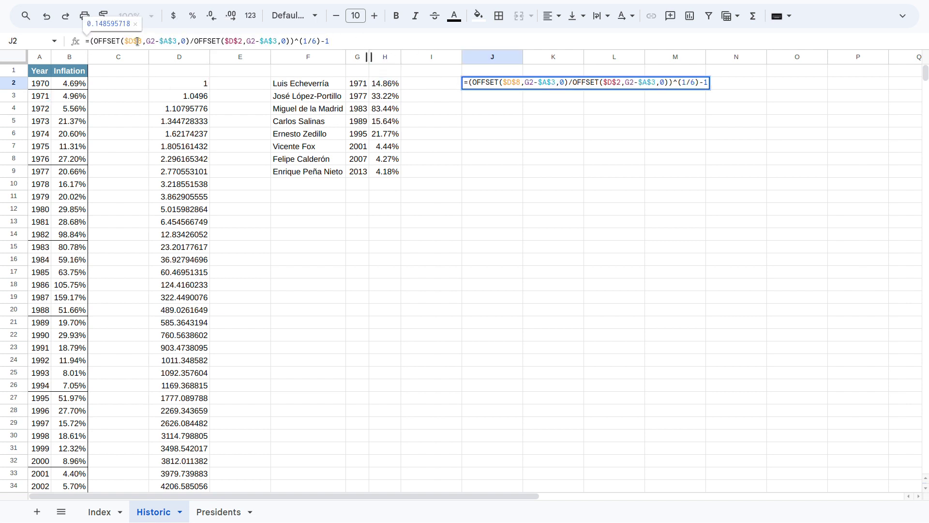
- Replace the first OFFSET call in J2's formula with the plain reference $D$8
{"action": "left_click_drag", "start_coordinate": [93, 41], "coordinate": [121, 41]}
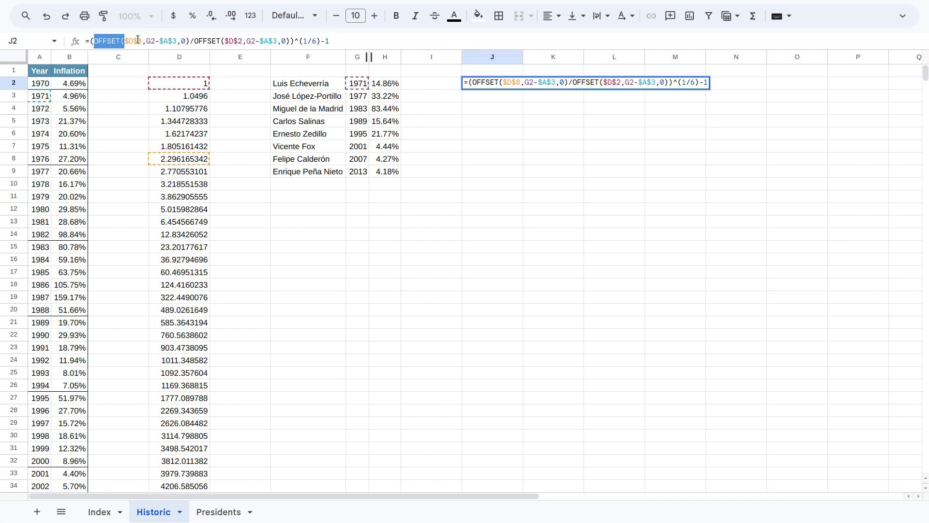
{"action": "key", "text": "BackSpace"}
{"action": "key", "text": "shift+Right"}
{"action": "key", "text": "shift+Right"}
{"action": "key", "text": "shift+Right"}
{"action": "key", "text": "shift+Right"}
{"action": "key", "text": "shift+Right"}
{"action": "key", "text": "shift+Right"}
{"action": "key", "text": "shift+Right"}
{"action": "key", "text": "shift+Right"}
{"action": "key", "text": "shift+Right"}
{"action": "key", "text": "shift+Right"}
{"action": "key", "text": "shift+Right"}
{"action": "key", "text": "BackSpace"}
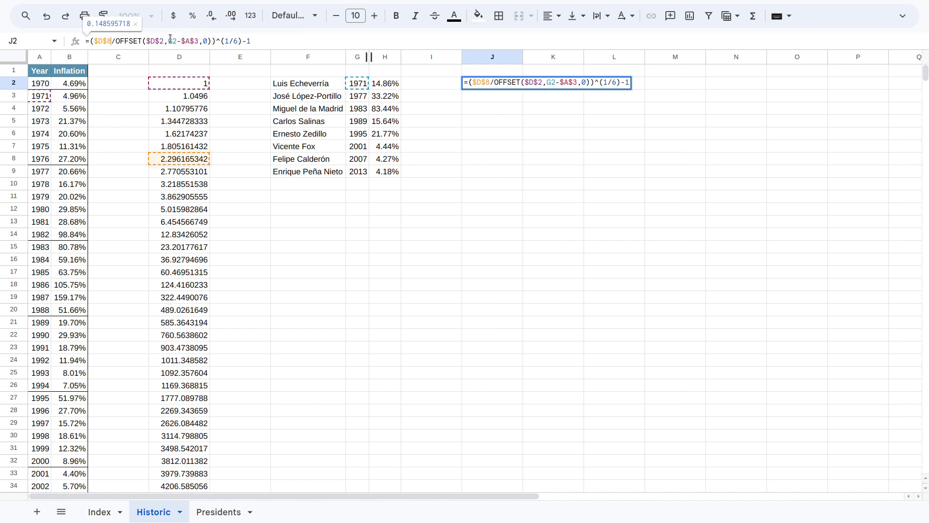
- Replace the second OFFSET call in J2's formula with the plain reference $D$2 and format the cell as a percentage
{"action": "key", "text": "shift+Right"}
{"action": "key", "text": "shift+Right"}
{"action": "key", "text": "shift+Right"}
{"action": "key", "text": "shift+Right"}
{"action": "key", "text": "shift+Right"}
{"action": "key", "text": "shift+Right"}
{"action": "key", "text": "shift+Right"}
{"action": "key", "text": "BackSpace"}
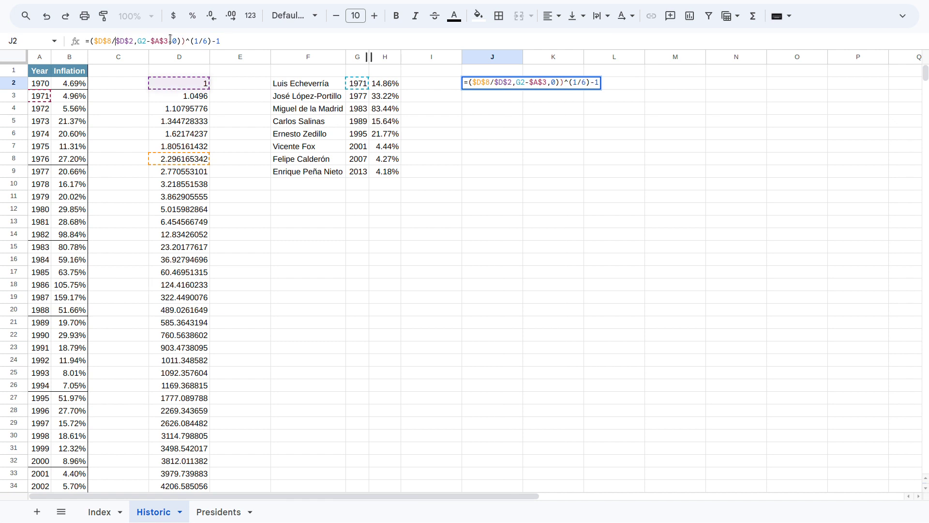
{"action": "key", "text": "shift+Right"}
{"action": "key", "text": "shift+Right"}
{"action": "key", "text": "shift+Right"}
{"action": "key", "text": "shift+Right"}
{"action": "key", "text": "shift+Right"}
{"action": "key", "text": "shift+Right"}
{"action": "key", "text": "shift+Right"}
{"action": "key", "text": "shift+Right"}
{"action": "key", "text": "shift+Right"}
{"action": "key", "text": "shift+Right"}
{"action": "key", "text": "shift+Right"}
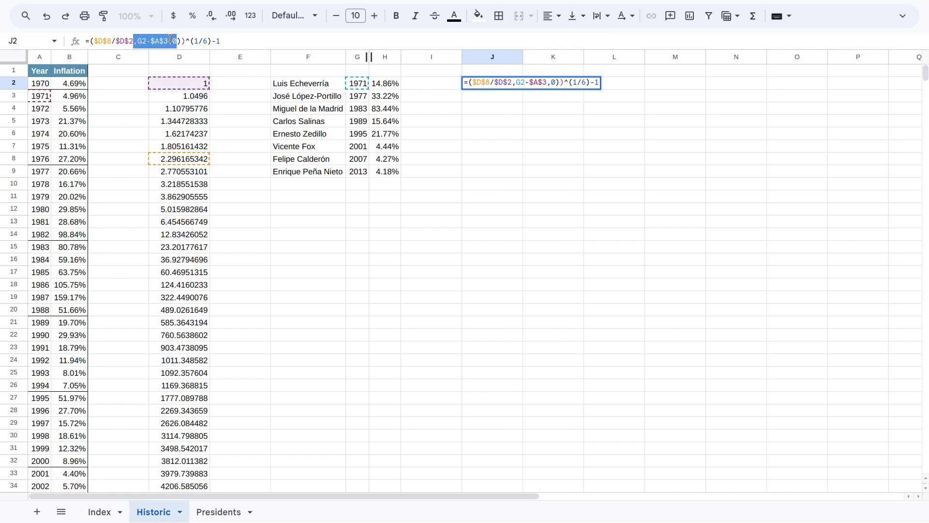
{"action": "key", "text": "BackSpace"}
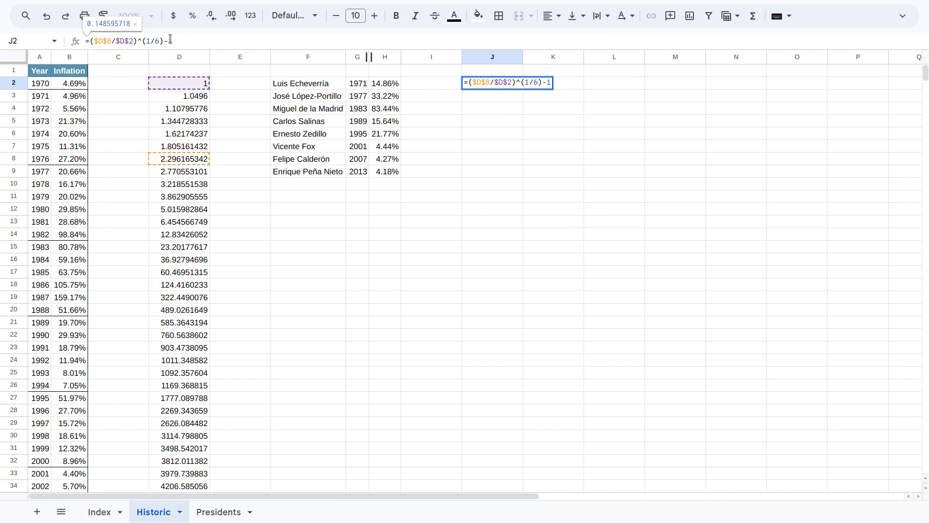
{"action": "key", "text": "Return"}
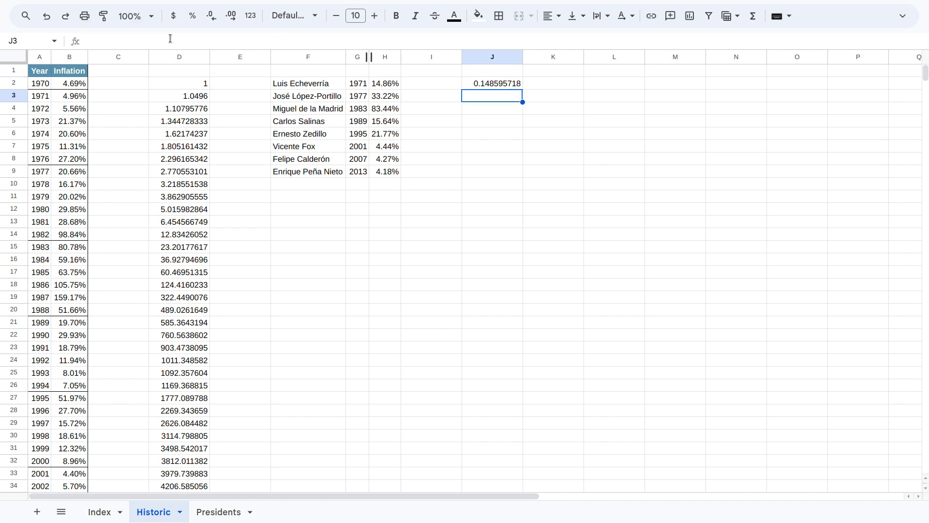
{"action": "key", "text": "ctrl+shift+5"}
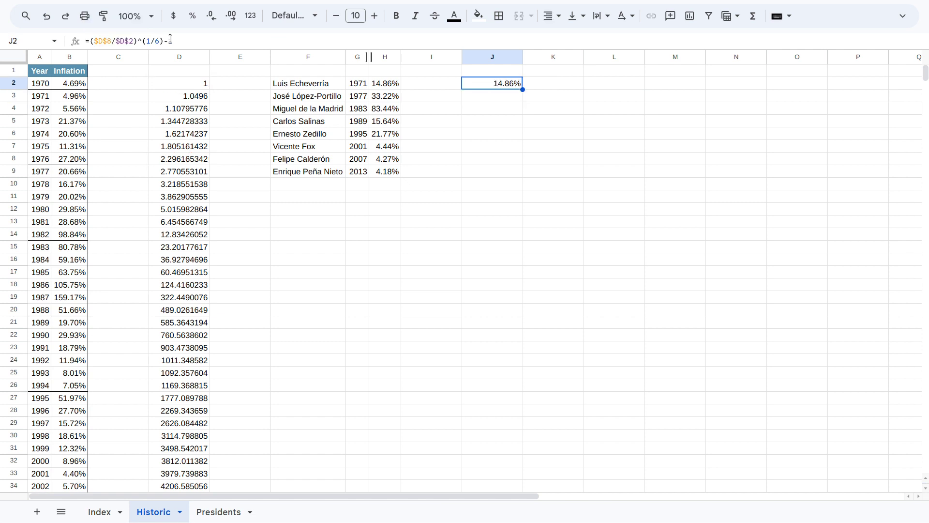
- Simplify J2's formula to =(D8)^(1/6)-1 and check it against the index in D8
{"action": "key", "text": "Return"}
{"action": "key", "text": "Return"}
{"action": "key", "text": "Up"}
{"action": "left_click_drag", "start_coordinate": [112, 42], "coordinate": [131, 41]}
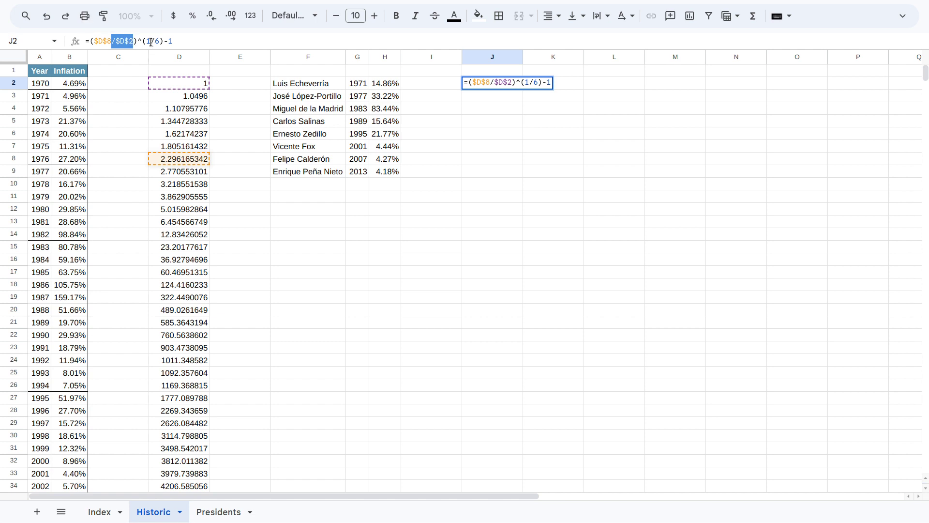
{"action": "key", "text": "BackSpace"}
{"action": "key", "text": "BackSpace"}
{"action": "key", "text": "Left"}
{"action": "key", "text": "BackSpace"}
{"action": "key", "text": "Return"}
{"action": "key", "text": "Up"}
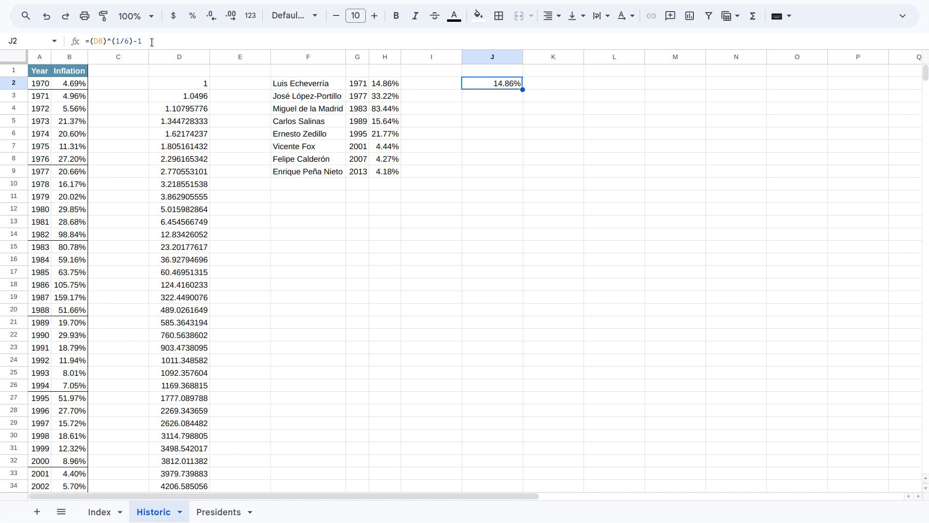
{"action": "left_click", "coordinate": [175, 162]}
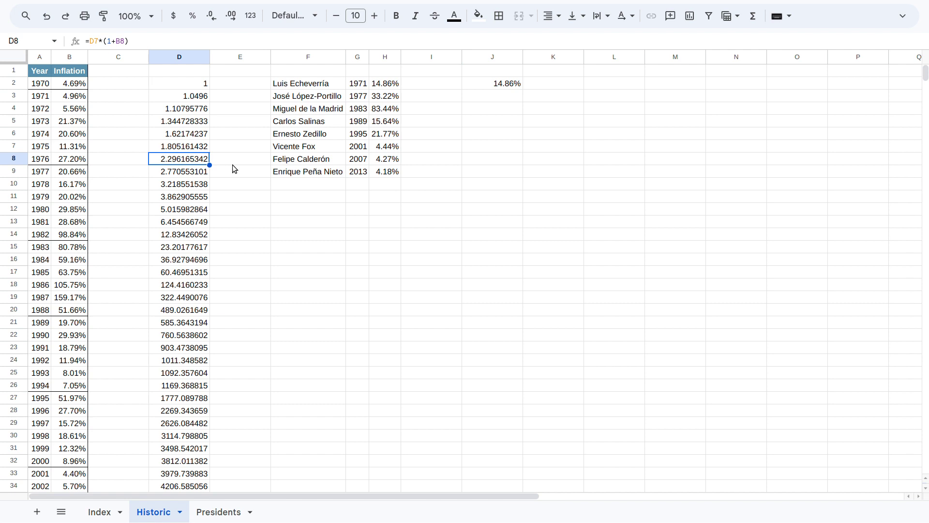
{"action": "left_click", "coordinate": [498, 85]}
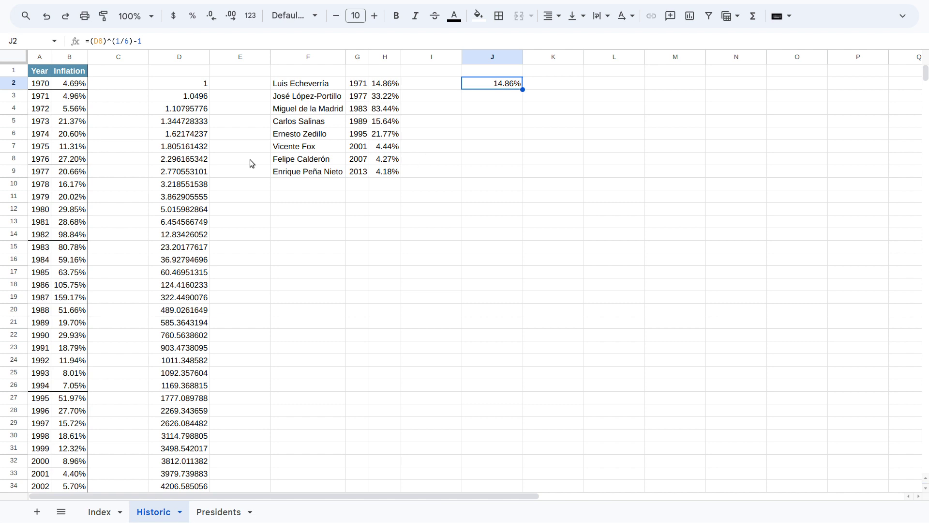
- Remove the redundant parentheses around D8 in J2's average rate formula so it reads =D8^(1/6)-1
{"action": "left_click", "coordinate": [186, 162]}
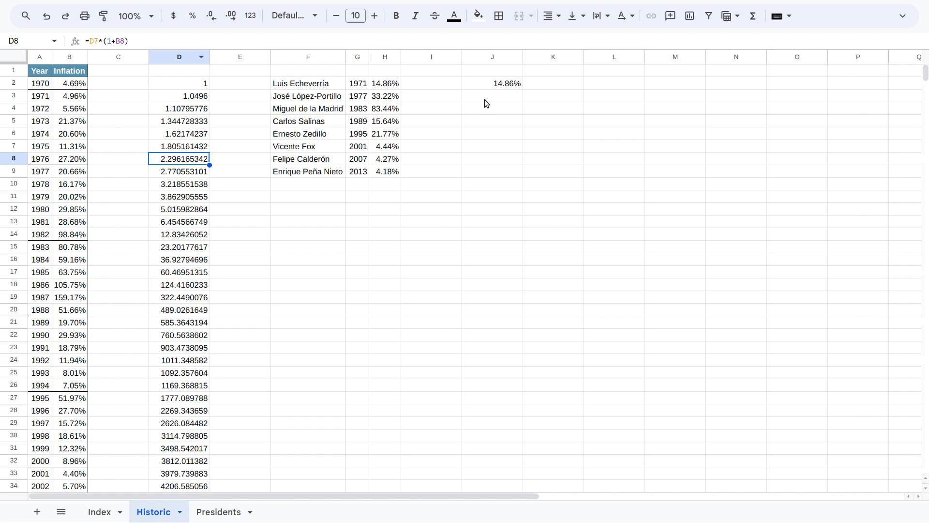
{"action": "left_click", "coordinate": [500, 87]}
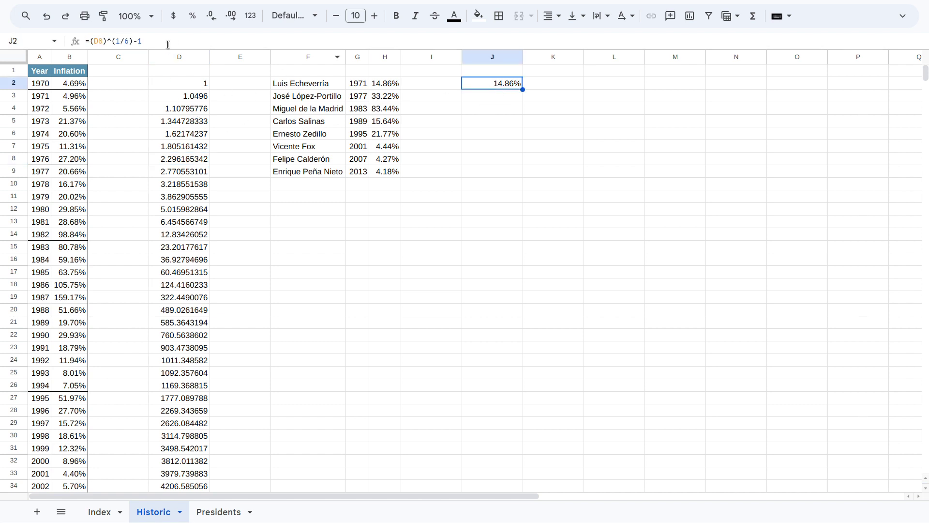
{"action": "left_click", "coordinate": [93, 41]}
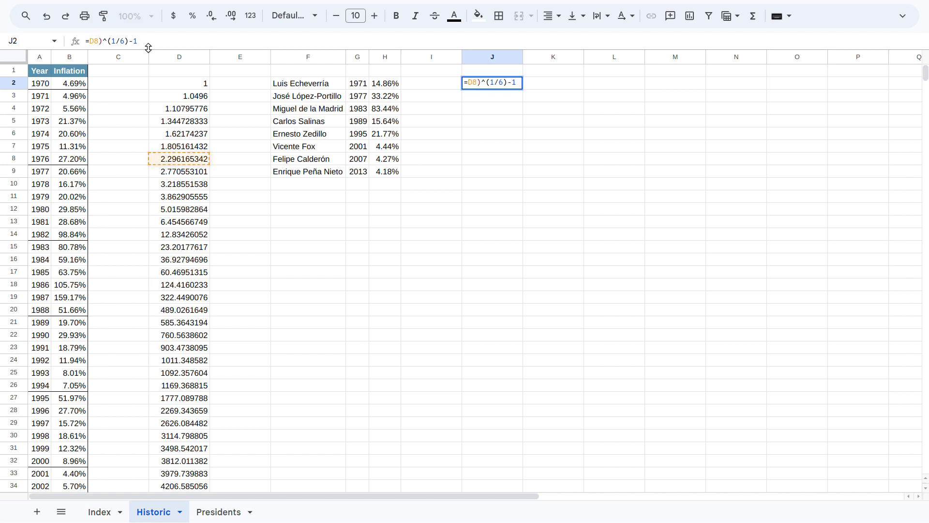
{"action": "key", "text": "Return"}
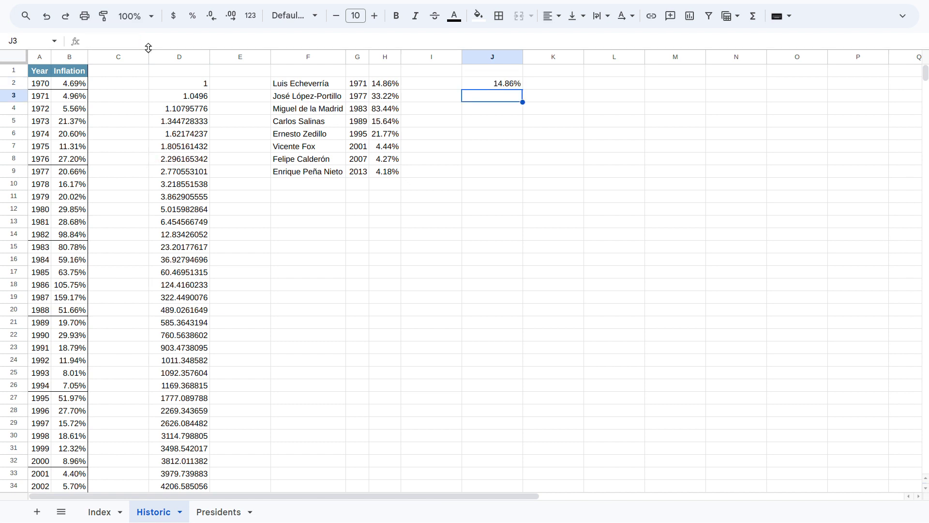
- Copy the text of J2's formula into K2 with its reference unchanged and format K2 as a percentage
{"action": "key", "text": "Up"}
{"action": "left_click", "coordinate": [152, 41]}
{"action": "key", "text": "ctrl+a"}
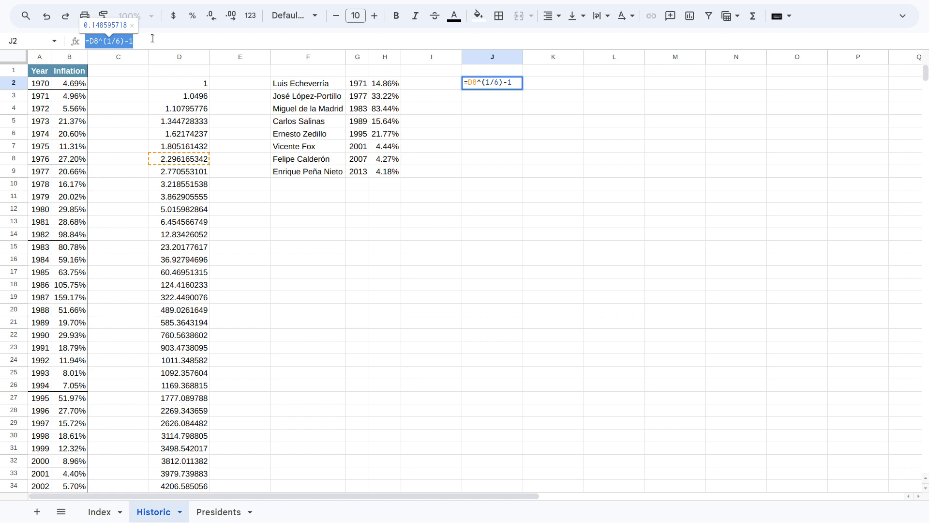
{"action": "key", "text": "ctrl+c"}
{"action": "key", "text": "Escape"}
{"action": "key", "text": "Right"}
{"action": "left_click", "coordinate": [152, 38]}
{"action": "key", "text": "ctrl+v"}
{"action": "key", "text": "Return"}
{"action": "key", "text": "Up"}
{"action": "key", "text": "ctrl+shift+5"}
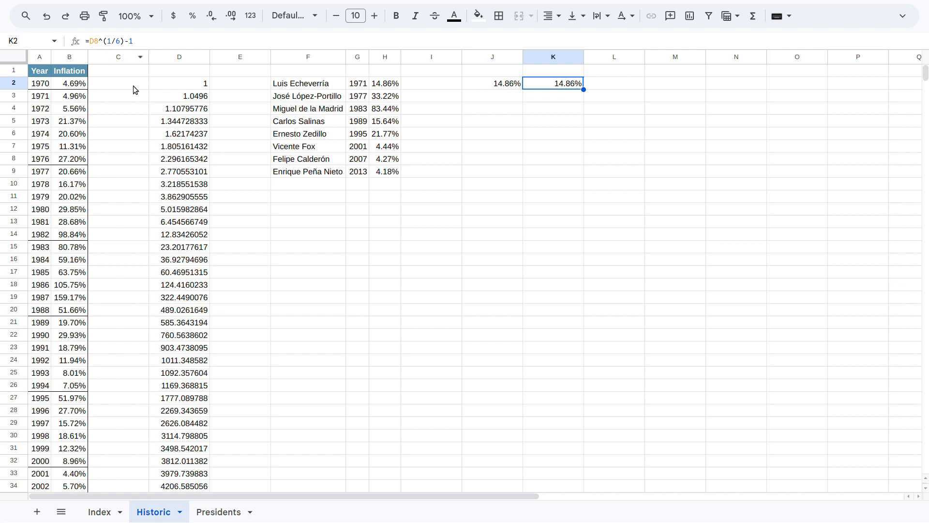
- Replace the D8 reference in K2's formula with D8's own expression in parentheses, (D7*(1+B8))
{"action": "left_click", "coordinate": [175, 160]}
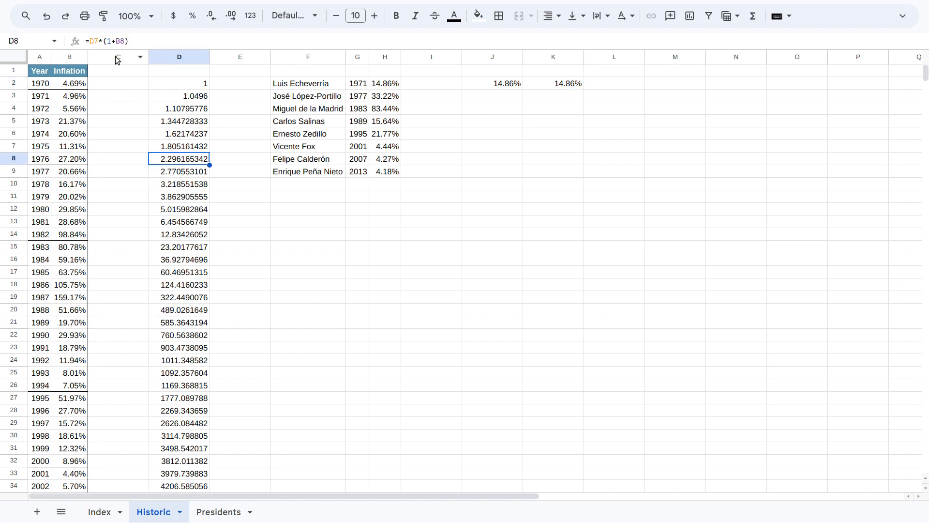
{"action": "left_click_drag", "start_coordinate": [90, 41], "coordinate": [151, 42]}
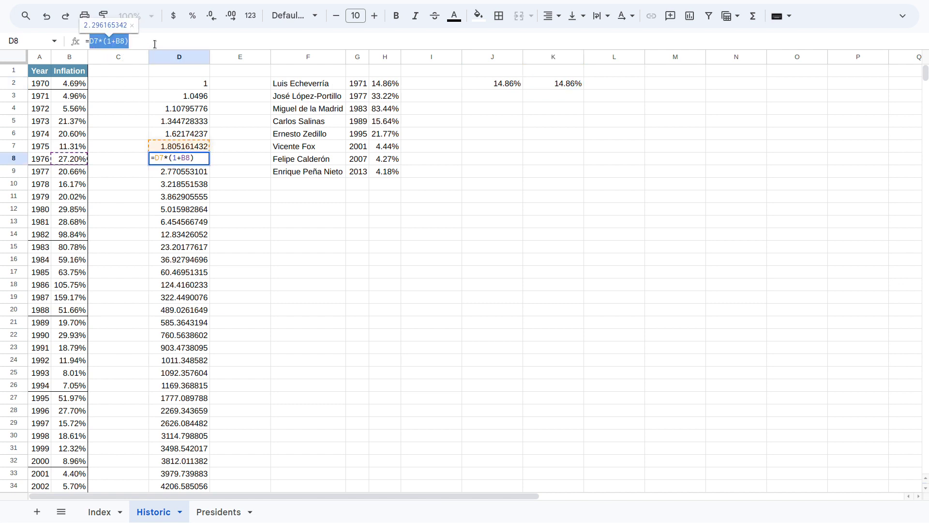
{"action": "key", "text": "Escape"}
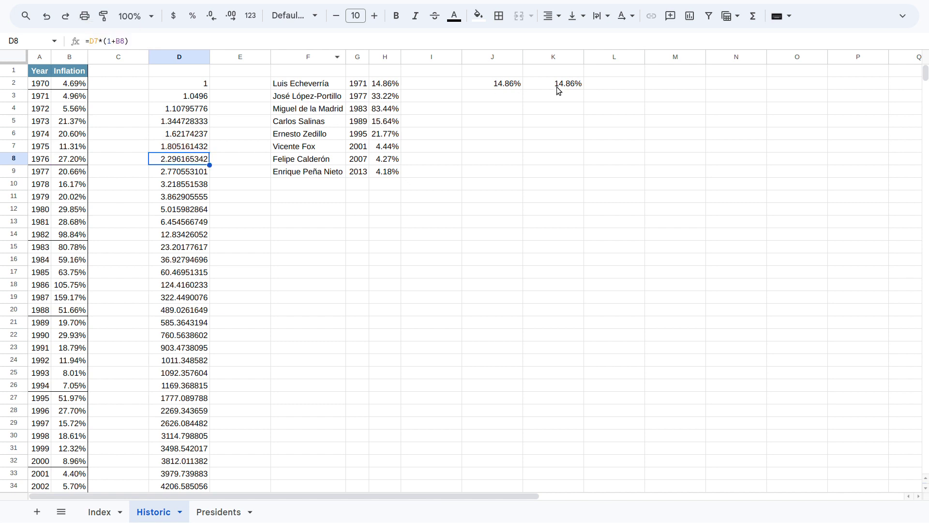
{"action": "left_click", "coordinate": [559, 91]}
{"action": "double_click", "coordinate": [93, 41]}
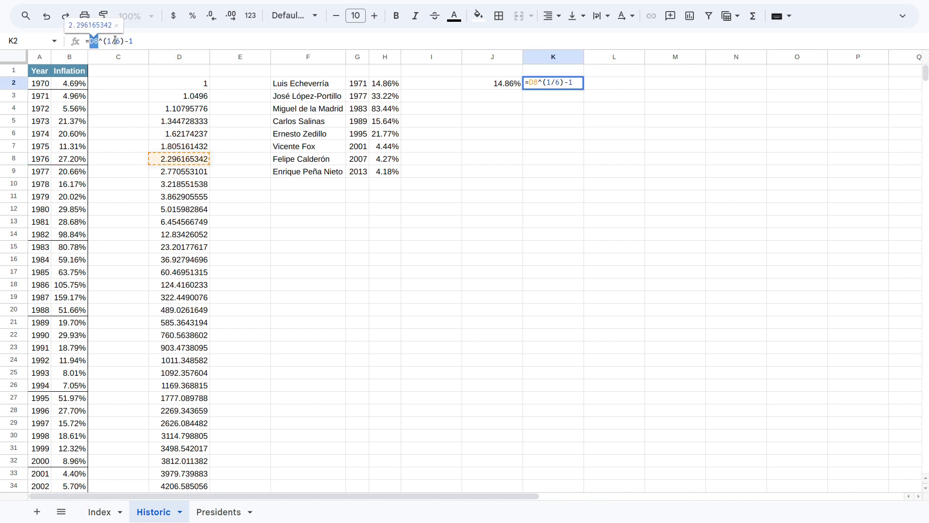
{"action": "type", "text": "("}
{"action": "key", "text": "ctrl+v"}
{"action": "type", "text": ")"}
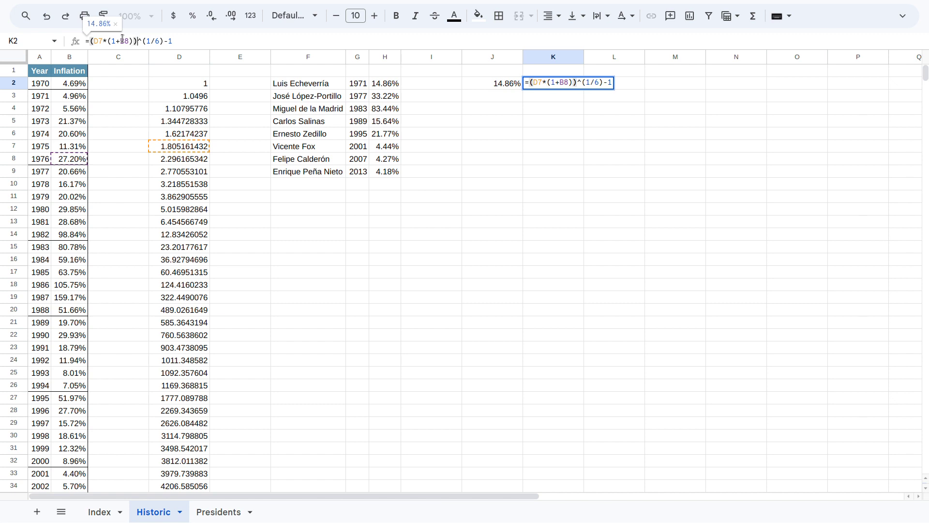
{"action": "key", "text": "Return"}
{"action": "key", "text": "Up"}
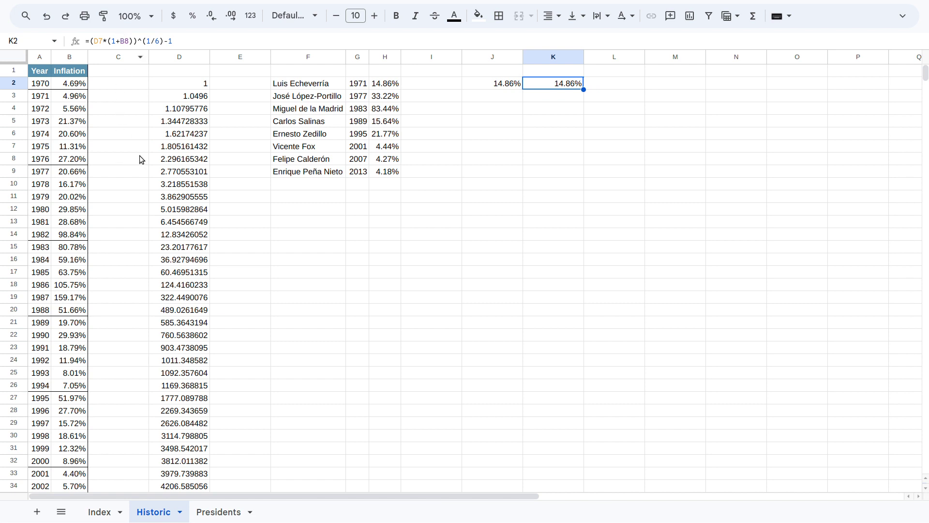
- Replace the D7 reference in K2's formula with D7's own expression, D6*(1+B7)
{"action": "left_click", "coordinate": [169, 151]}
{"action": "left_click_drag", "start_coordinate": [90, 41], "coordinate": [141, 41]}
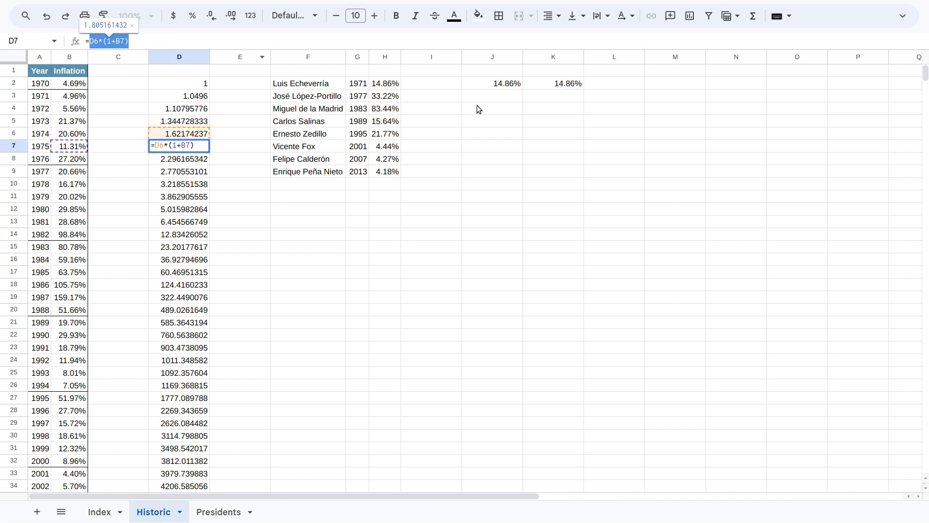
{"action": "key", "text": "Escape"}
{"action": "left_click", "coordinate": [556, 83]}
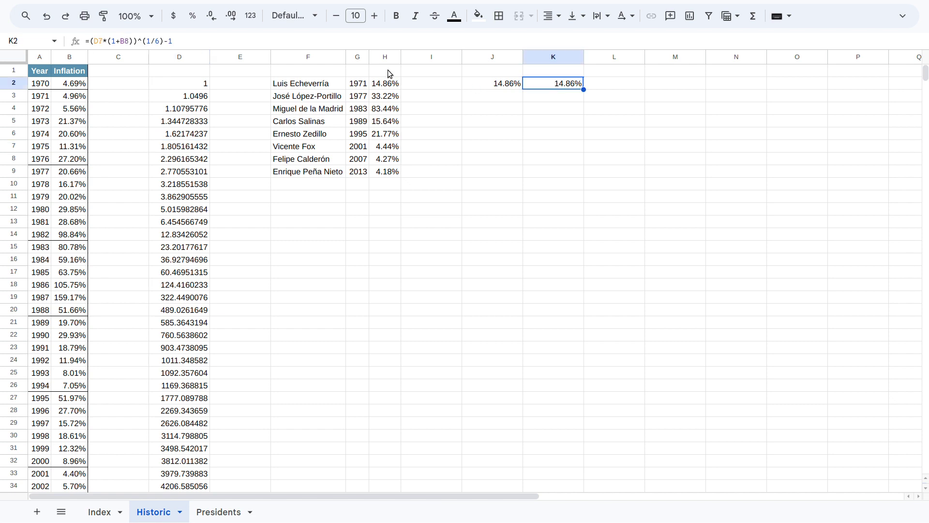
{"action": "double_click", "coordinate": [98, 41]}
{"action": "key", "text": "ctrl+v"}
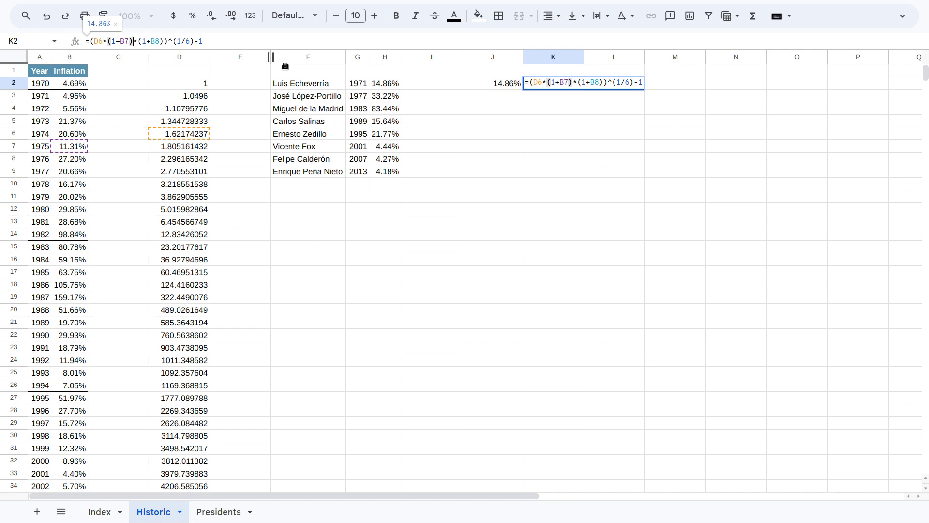
{"action": "key", "text": "Return"}
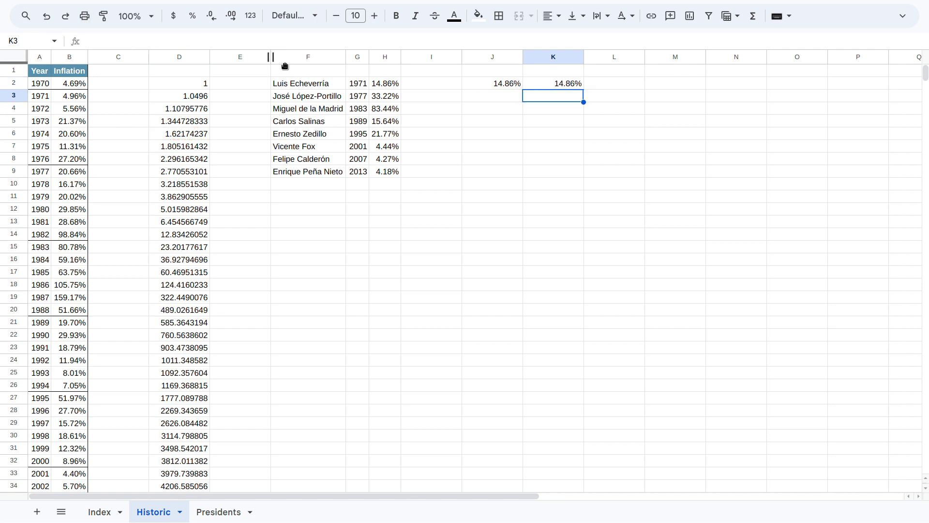
- Replace the D6 reference in K2's formula with D6's own expression, D5*(1+B6)
{"action": "left_click", "coordinate": [160, 135]}
{"action": "left_click_drag", "start_coordinate": [90, 42], "coordinate": [139, 45]}
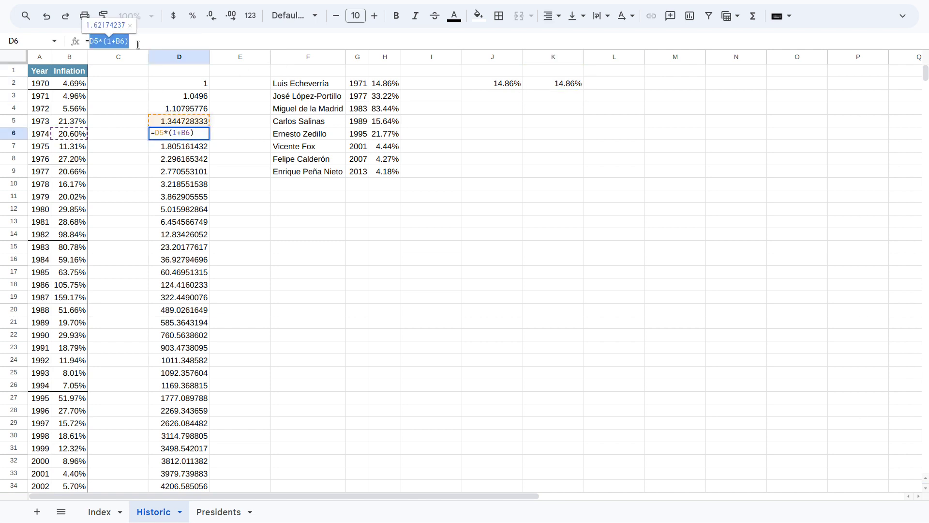
{"action": "left_click", "coordinate": [549, 86]}
{"action": "left_click_drag", "start_coordinate": [93, 41], "coordinate": [103, 41]}
{"action": "key", "text": "ctrl+v"}
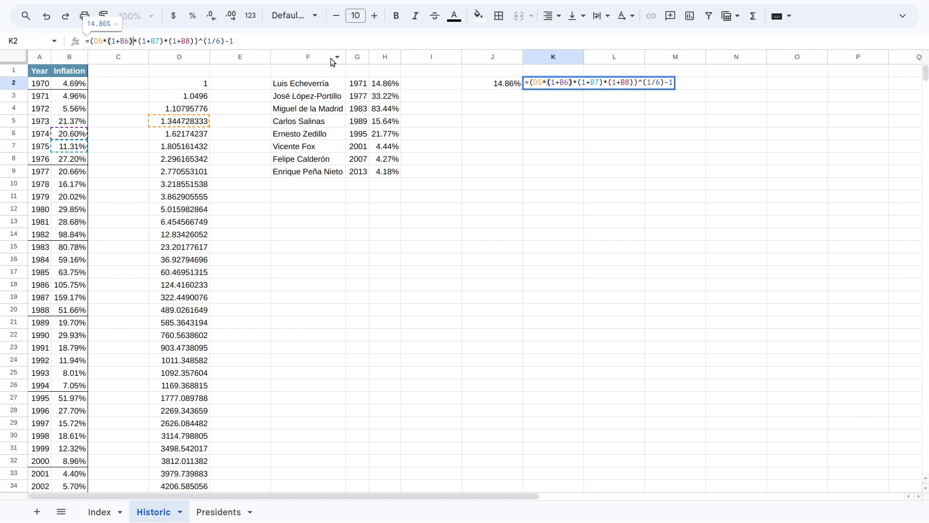
{"action": "key", "text": "Escape"}
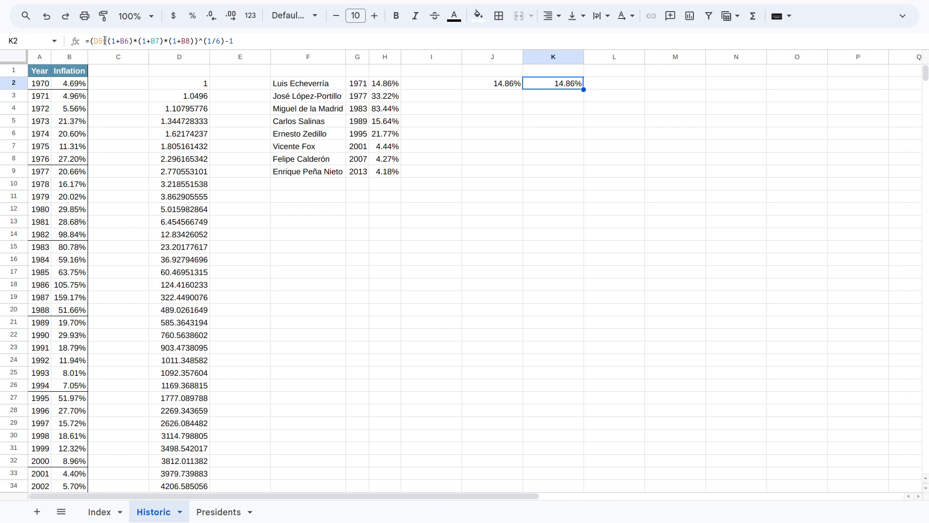
- Replace D5 in K2's formula with inflation factors, giving =((1+B3)*(1+B4)*(1+B5)*(1+B6)*(1+B7)*(1+B8))^(1/6)-1
{"action": "left_click_drag", "start_coordinate": [109, 40], "coordinate": [136, 41]}
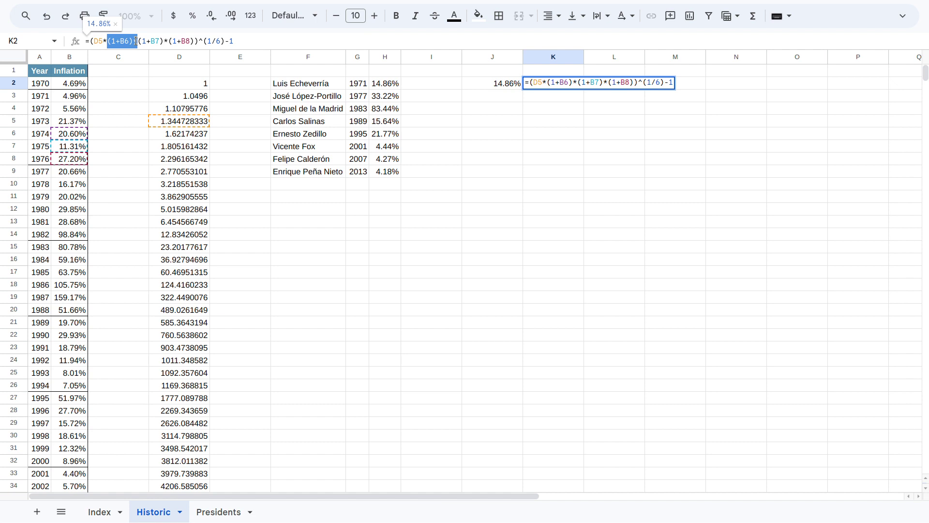
{"action": "left_click_drag", "start_coordinate": [136, 40], "coordinate": [139, 41]}
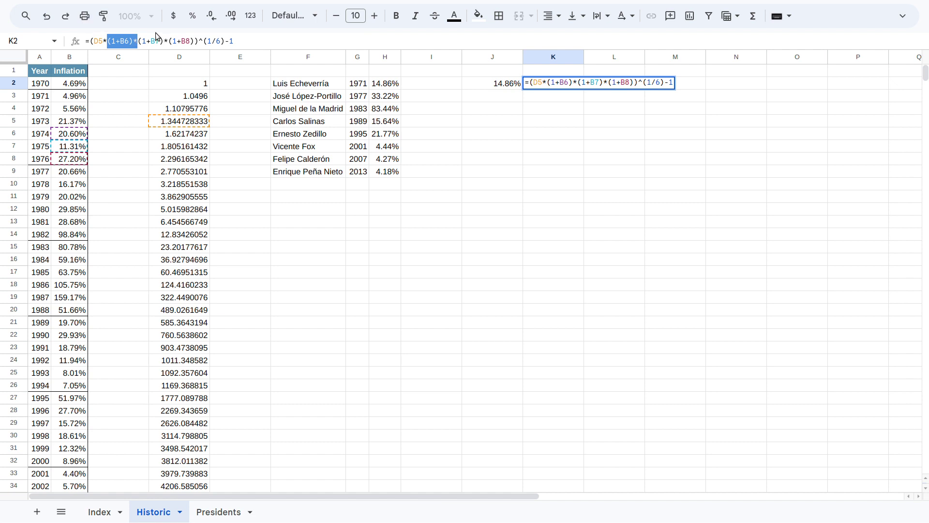
{"action": "key", "text": "ctrl+c"}
{"action": "left_click_drag", "start_coordinate": [93, 40], "coordinate": [108, 41]}
{"action": "key", "text": "ctrl+v"}
{"action": "key", "text": "Up"}
{"action": "key", "text": "ctrl+v"}
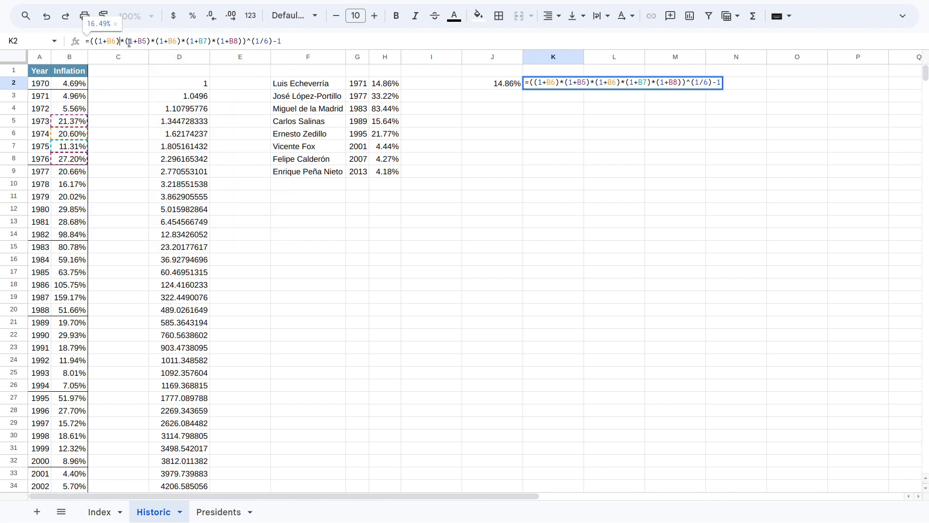
{"action": "key", "text": "Up"}
{"action": "key", "text": "Up"}
{"action": "key", "text": "ctrl+v"}
{"action": "key", "text": "Up"}
{"action": "key", "text": "Up"}
{"action": "key", "text": "Up"}
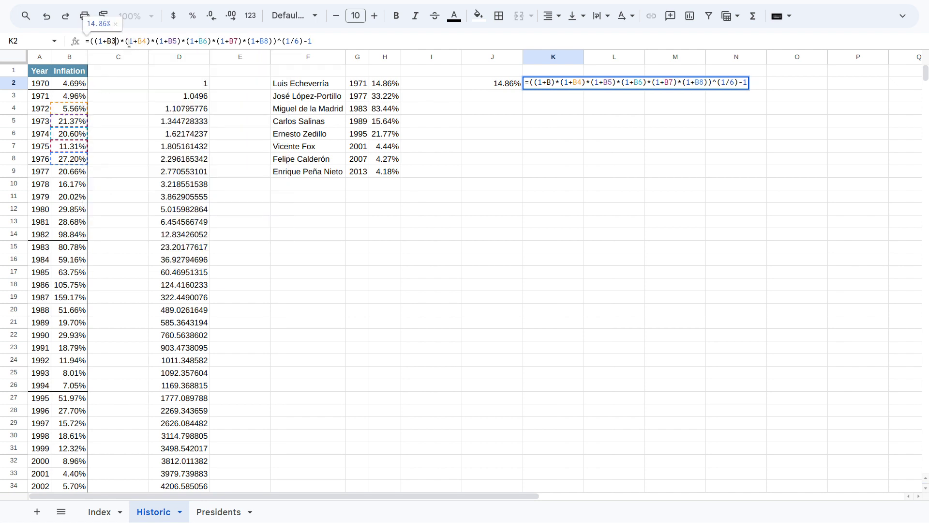
{"action": "key", "text": "Return"}
{"action": "key", "text": "Up"}
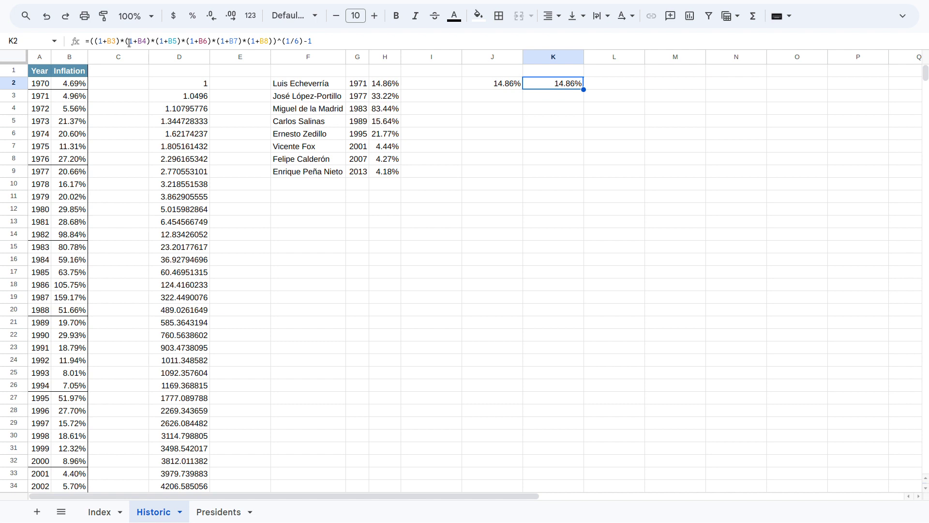
- Test how the formulas in J2 and K2 depend on the index by clearing column D and undoing it
{"action": "key", "text": "Left"}
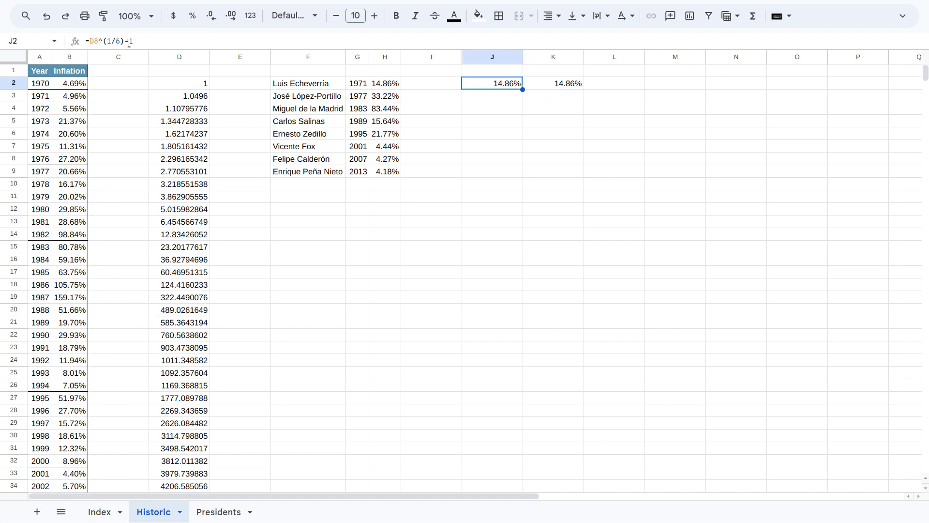
{"action": "key", "text": "Right"}
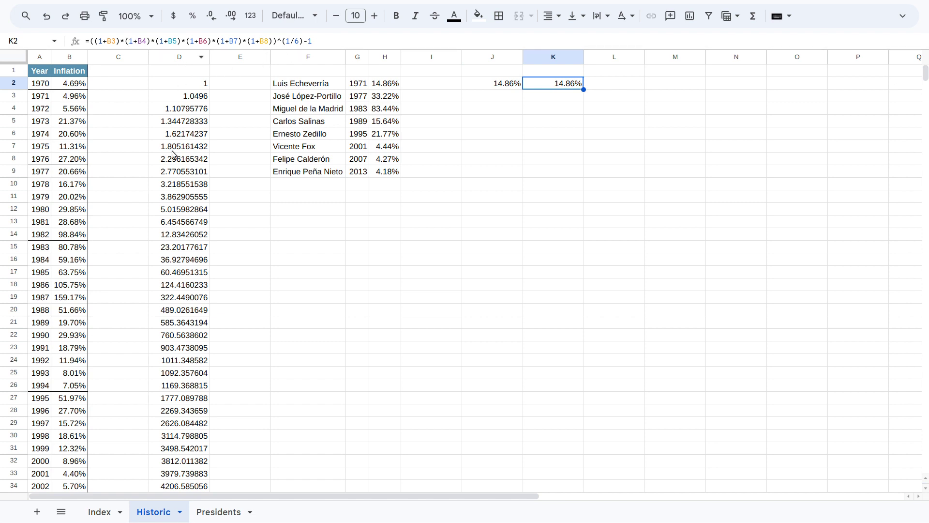
{"action": "left_click", "coordinate": [182, 59]}
{"action": "key", "text": "Delete"}
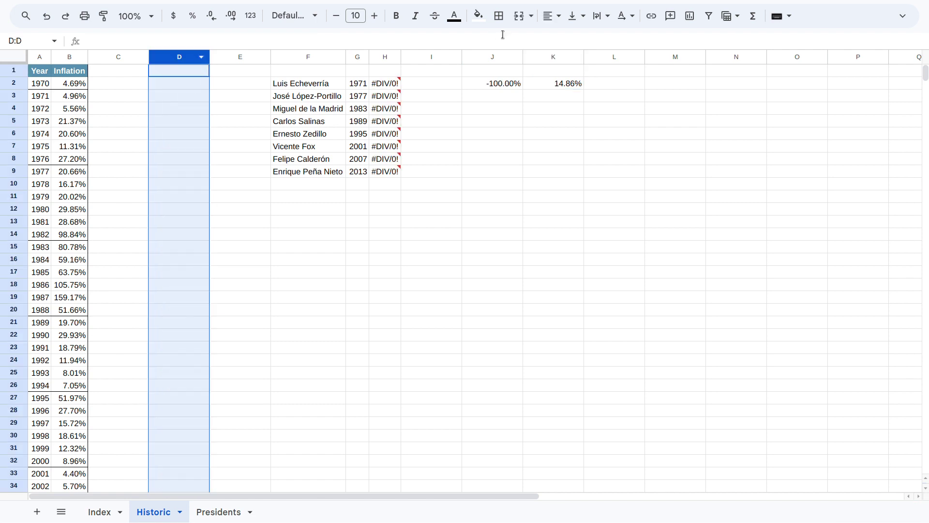
{"action": "key", "text": "ctrl+z"}
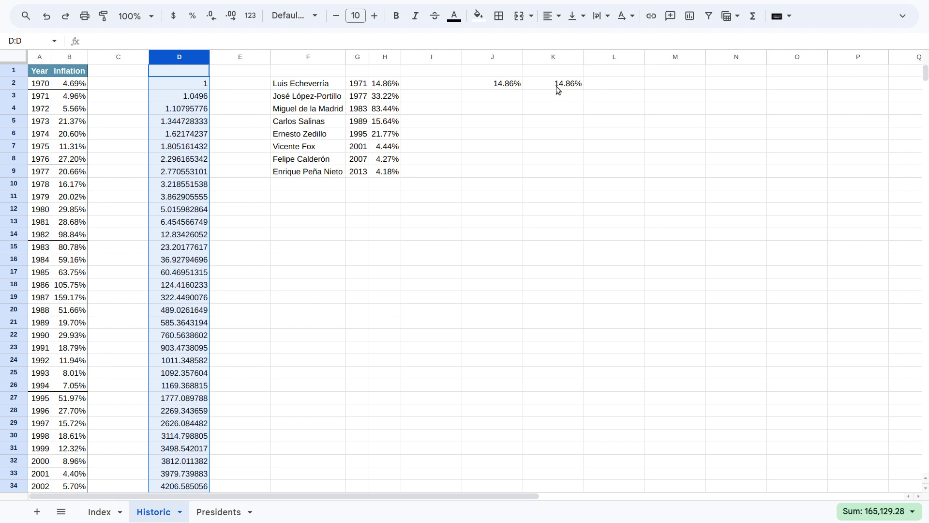
{"action": "left_click", "coordinate": [556, 86]}
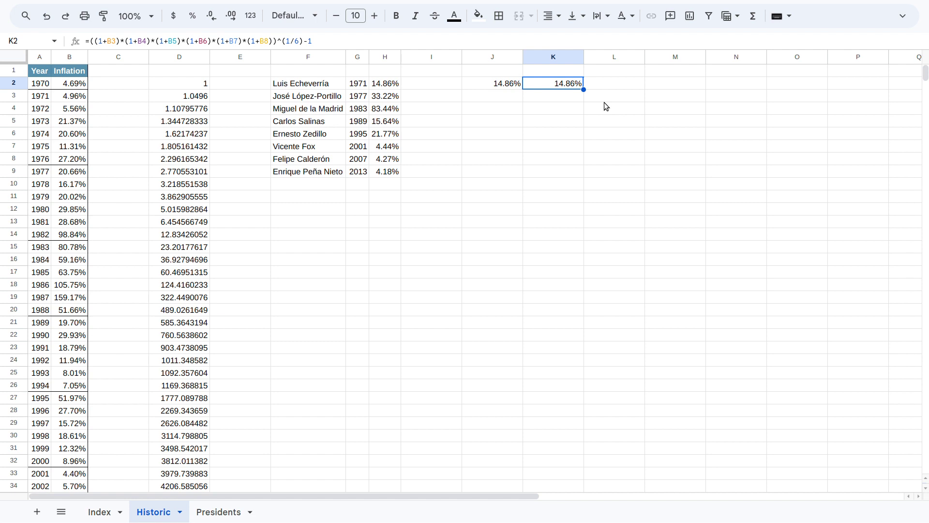
{"action": "key", "text": "Left"}
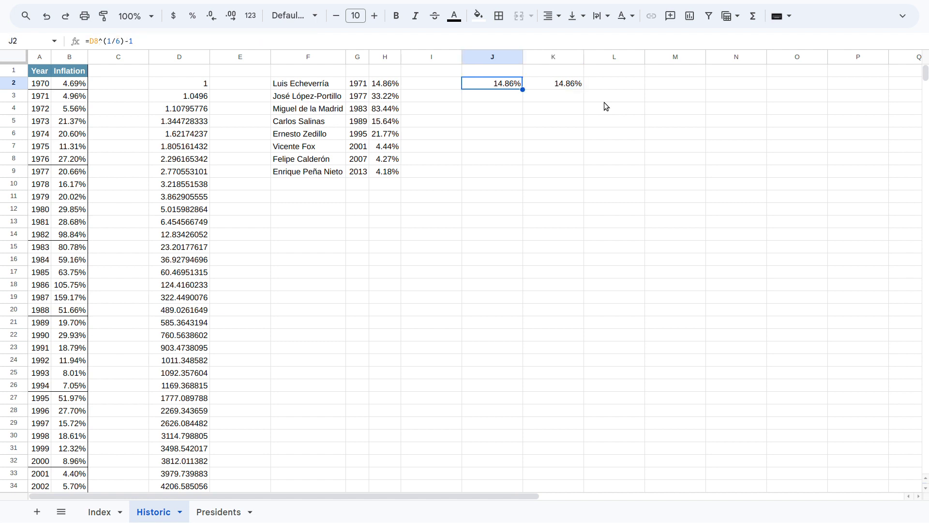
- Copy the text of K2's expanded formula into K3 with its cell references unchanged
{"action": "left_click", "coordinate": [555, 86]}
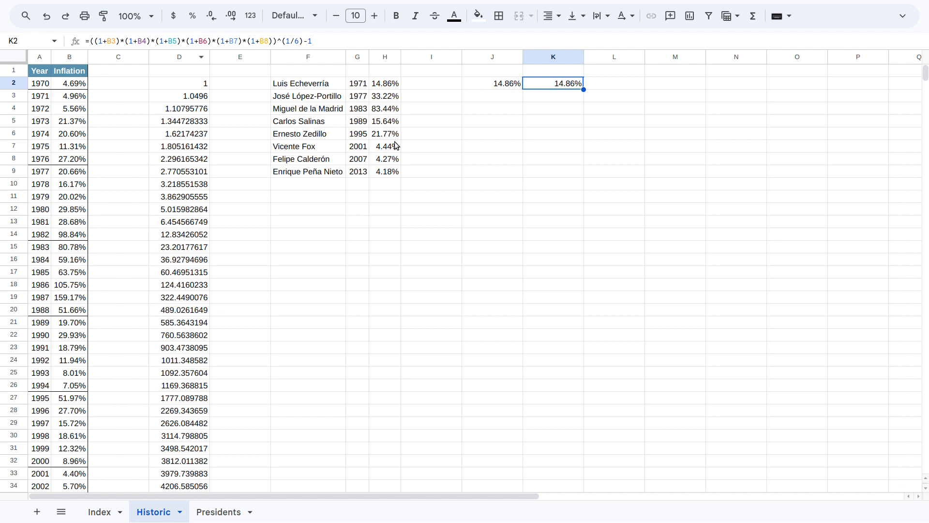
{"action": "left_click", "coordinate": [247, 43]}
{"action": "key", "text": "ctrl+a"}
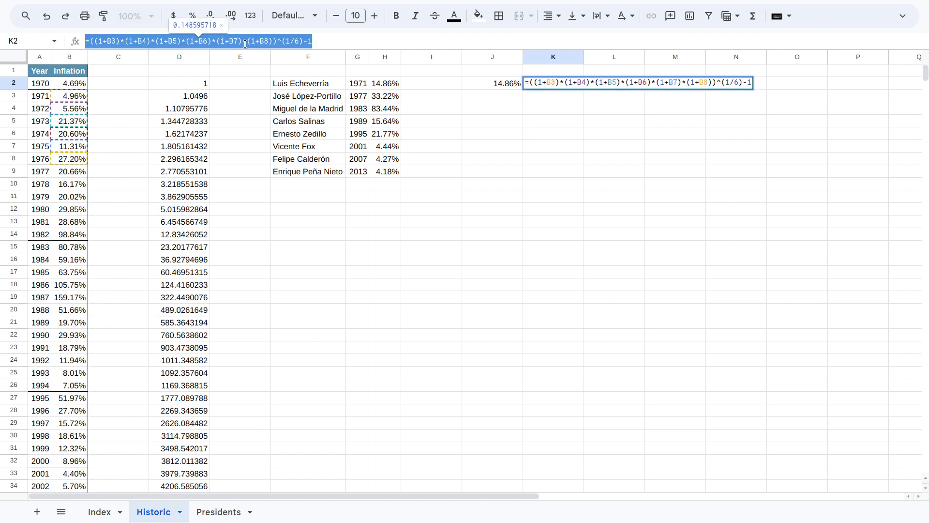
{"action": "key", "text": "Return"}
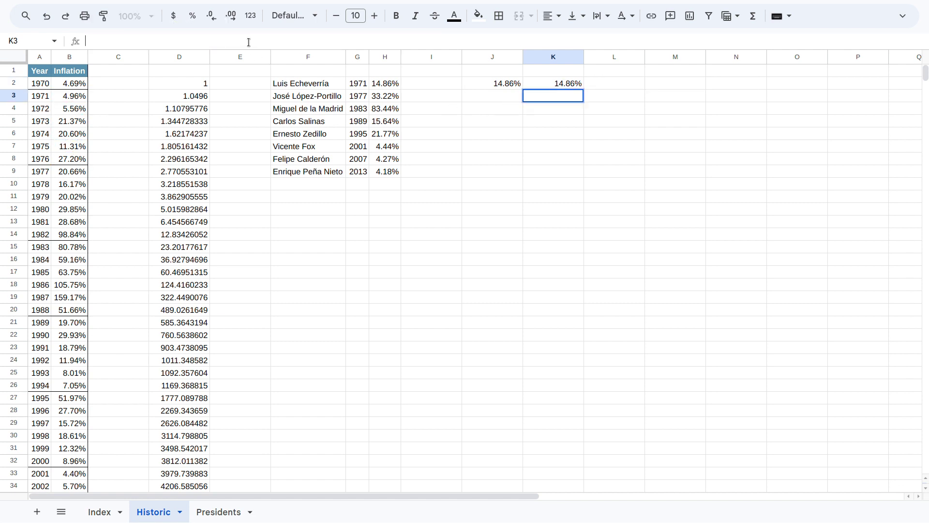
{"action": "key", "text": "ctrl+v"}
- Change the first two factors in K3's formula to reference B9 and B10
{"action": "left_click", "coordinate": [116, 43]}
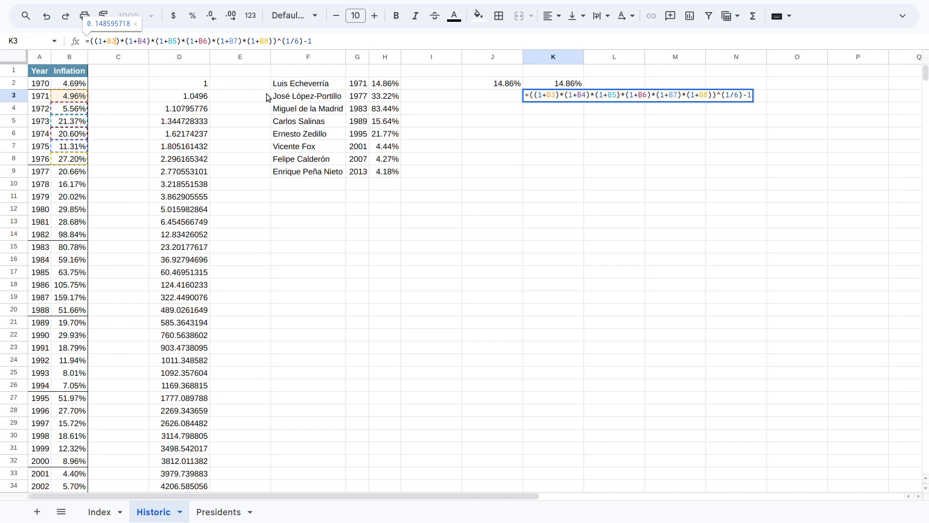
{"action": "key", "text": "BackSpace"}
{"action": "type", "text": "9"}
{"action": "key", "text": "Right"}
{"action": "key", "text": "Right"}
{"action": "key", "text": "Right"}
{"action": "key", "text": "Right"}
{"action": "key", "text": "Right"}
{"action": "key", "text": "BackSpace"}
{"action": "type", "text": "10"}
- Change the third and fourth factors in K3's formula to reference B11 and B12
{"action": "key", "text": "Right"}
{"action": "key", "text": "Right"}
{"action": "key", "text": "Right"}
{"action": "key", "text": "Right"}
{"action": "key", "text": "Right"}
{"action": "key", "text": "Right"}
{"action": "key", "text": "Right"}
{"action": "key", "text": "BackSpace"}
{"action": "type", "text": "11"}
{"action": "key", "text": "Right"}
{"action": "key", "text": "Right"}
{"action": "key", "text": "Right"}
{"action": "key", "text": "Right"}
{"action": "key", "text": "Right"}
{"action": "key", "text": "Right"}
{"action": "key", "text": "Right"}
{"action": "key", "text": "BackSpace"}
{"action": "type", "text": "12"}
- Change the fifth and sixth factors in K3's formula to reference B13 and B14
{"action": "key", "text": "Right"}
{"action": "key", "text": "Right"}
{"action": "key", "text": "Right"}
{"action": "key", "text": "Right"}
{"action": "key", "text": "Right"}
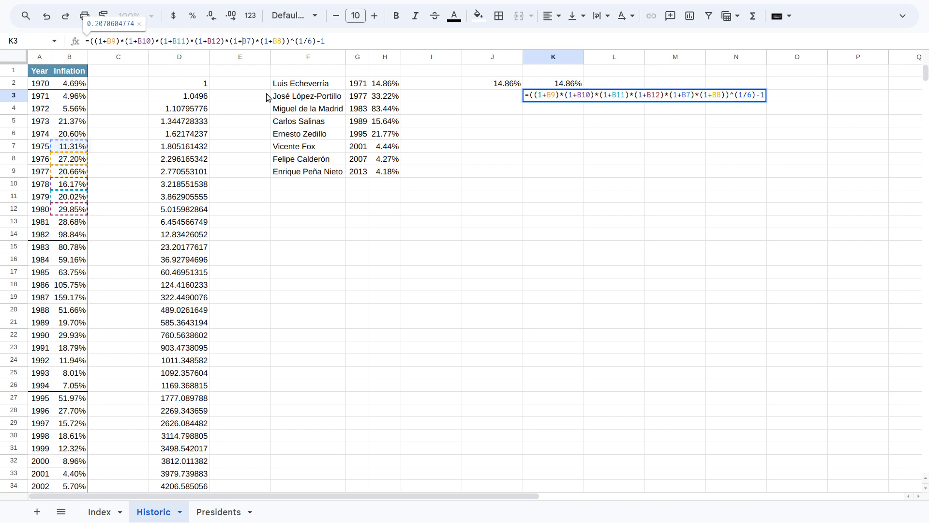
{"action": "key", "text": "BackSpace"}
{"action": "type", "text": "13"}
{"action": "key", "text": "Right"}
{"action": "key", "text": "Right"}
{"action": "key", "text": "Right"}
{"action": "key", "text": "Right"}
{"action": "key", "text": "Right"}
{"action": "key", "text": "BackSpace"}
{"action": "type", "text": "14"}
{"action": "key", "text": "Return"}
{"action": "key", "text": "Up"}
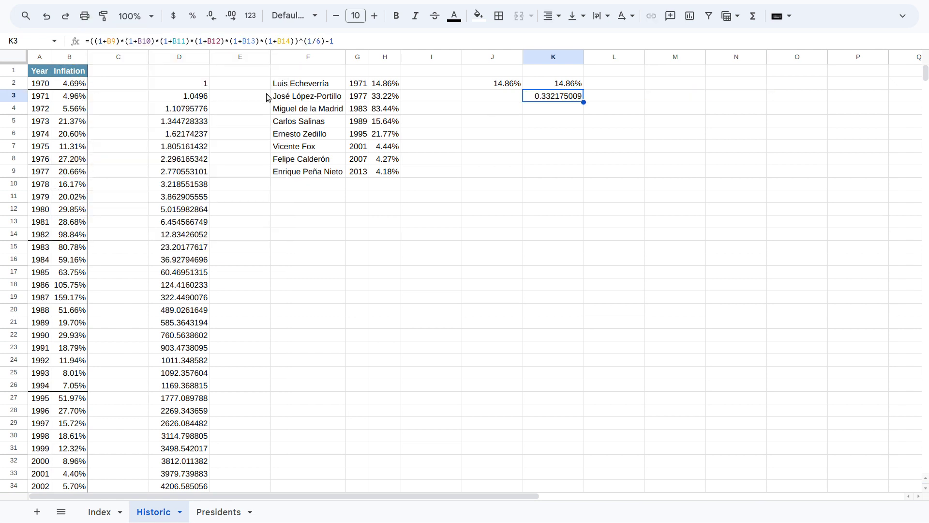
- Format K3 as a percentage and compare it with the matching rate in H3 and the formula in K2
{"action": "key", "text": "ctrl+shift+5"}
{"action": "left_click", "coordinate": [384, 96]}
{"action": "left_click", "coordinate": [541, 100]}
{"action": "left_click", "coordinate": [548, 86]}
{"action": "left_click", "coordinate": [540, 94]}
{"action": "left_click", "coordinate": [548, 84]}
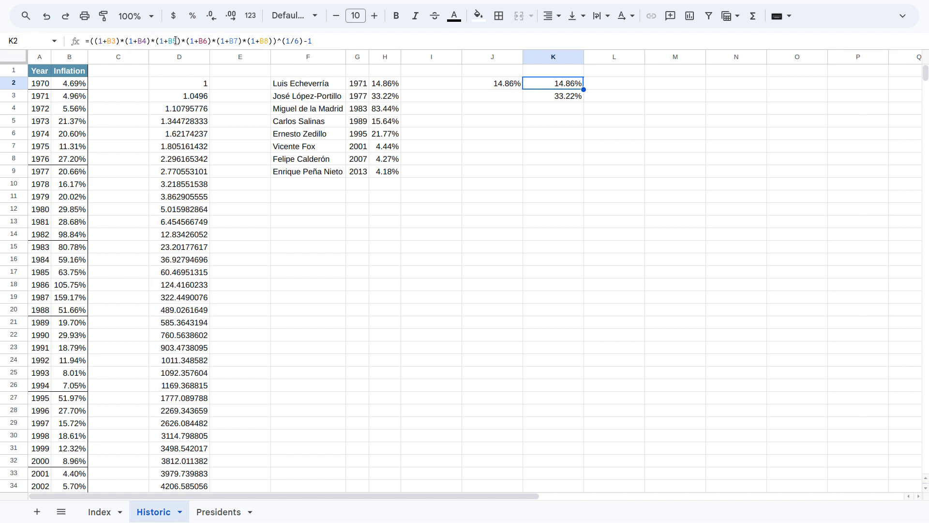
- Enter the yearly inflation factor formula =1+B3 in M2
{"action": "left_click", "coordinate": [649, 87]}
{"action": "type", "text": "=1+"}
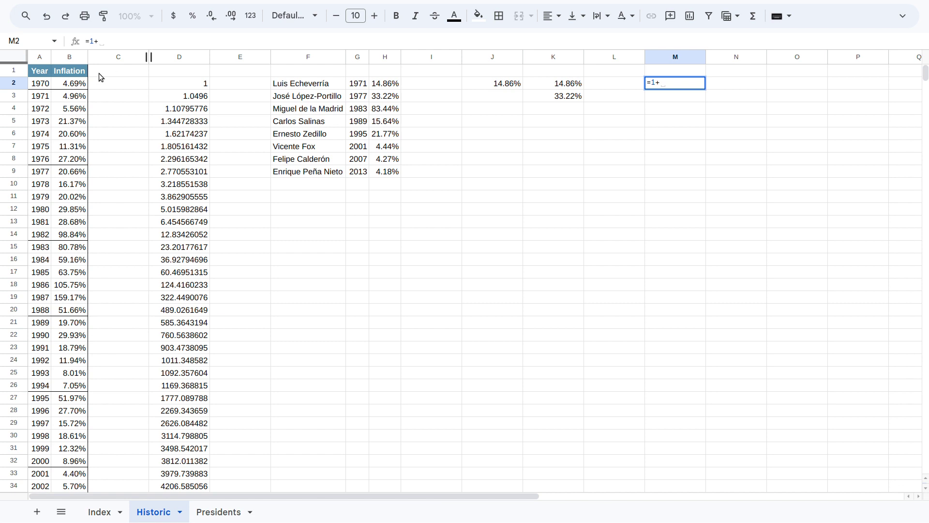
{"action": "left_click", "coordinate": [75, 95]}
{"action": "key", "text": "Return"}
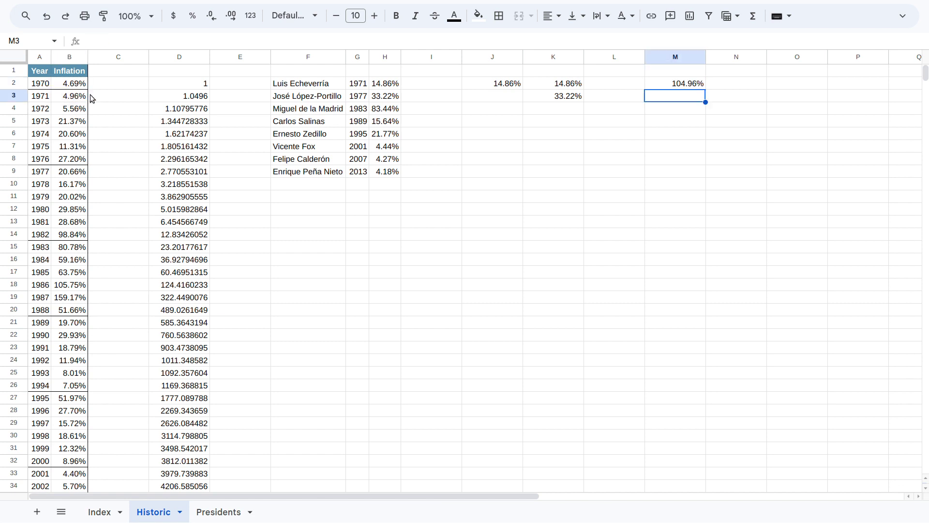
- Fill M2's formula down to M8 and clear the surplus factor in M8
{"action": "left_click", "coordinate": [691, 86]}
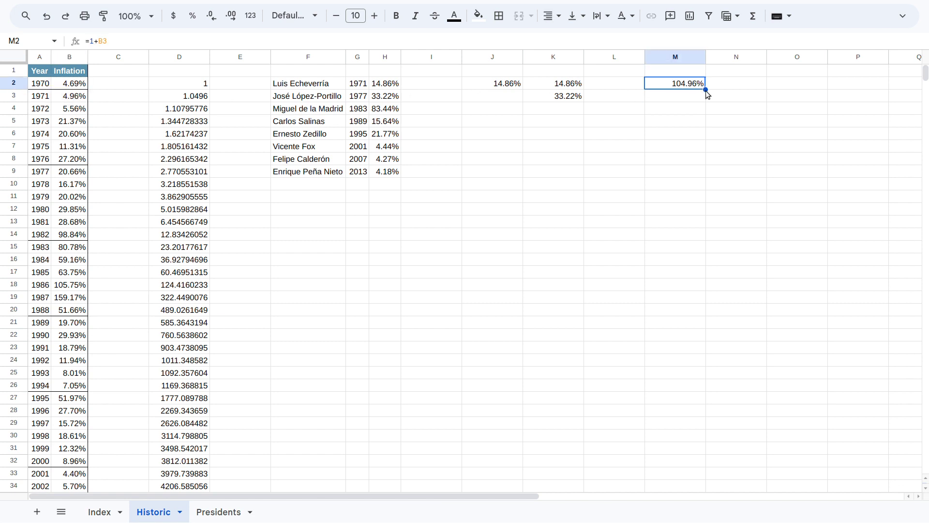
{"action": "left_click_drag", "start_coordinate": [705, 89], "coordinate": [665, 170]}
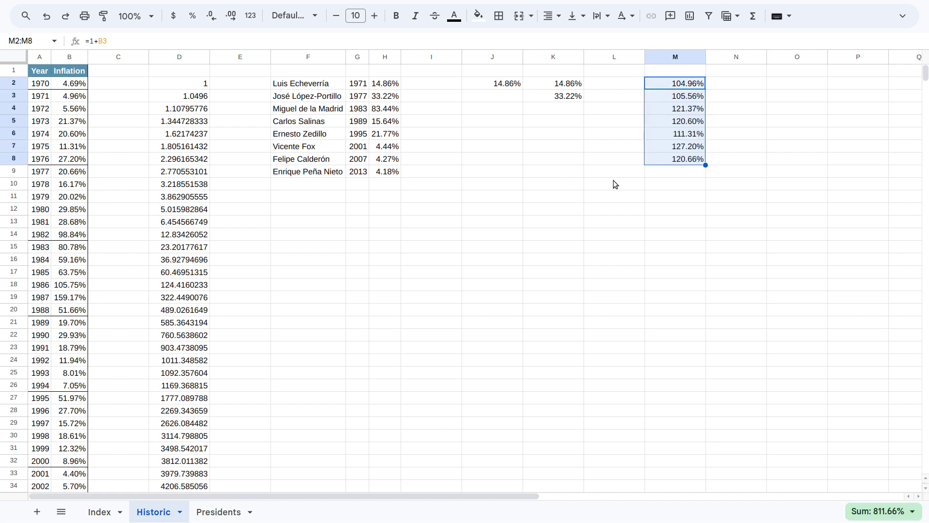
{"action": "left_click", "coordinate": [664, 158]}
{"action": "key", "text": "Delete"}
{"action": "key", "text": "Up"}
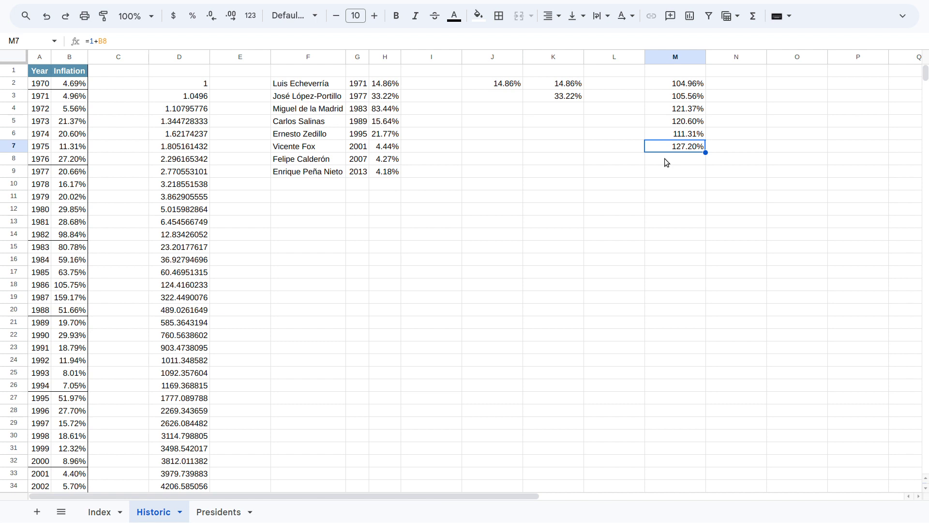
- Multiply the six yearly factors with =PRODUCT(M2:M7) in N2
{"action": "key", "text": "Up"}
{"action": "key", "text": "Up"}
{"action": "key", "text": "Up"}
{"action": "key", "text": "Up"}
{"action": "key", "text": "Up"}
{"action": "key", "text": "Up"}
{"action": "key", "text": "Down"}
{"action": "key", "text": "Right"}
{"action": "type", "text": "="}
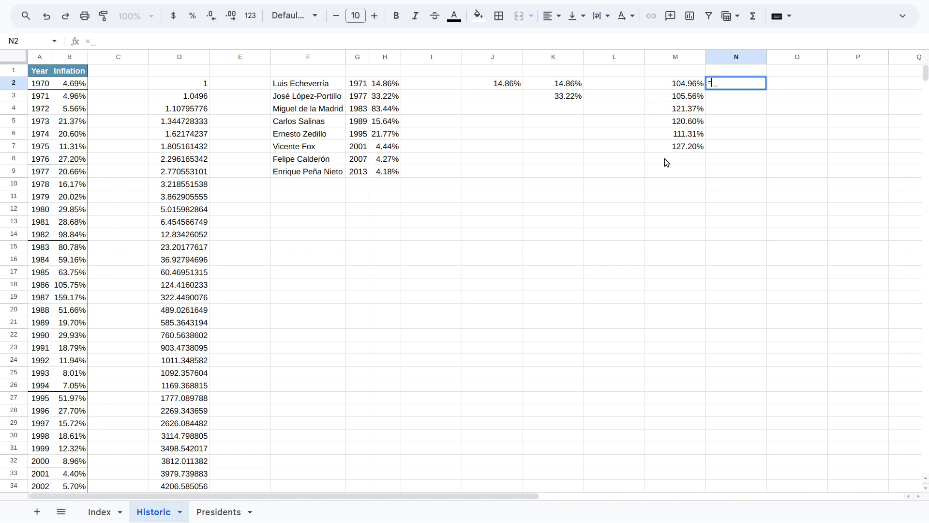
{"action": "type", "text": "PRO"}
{"action": "key", "text": "Down"}
{"action": "key", "text": "Tab"}
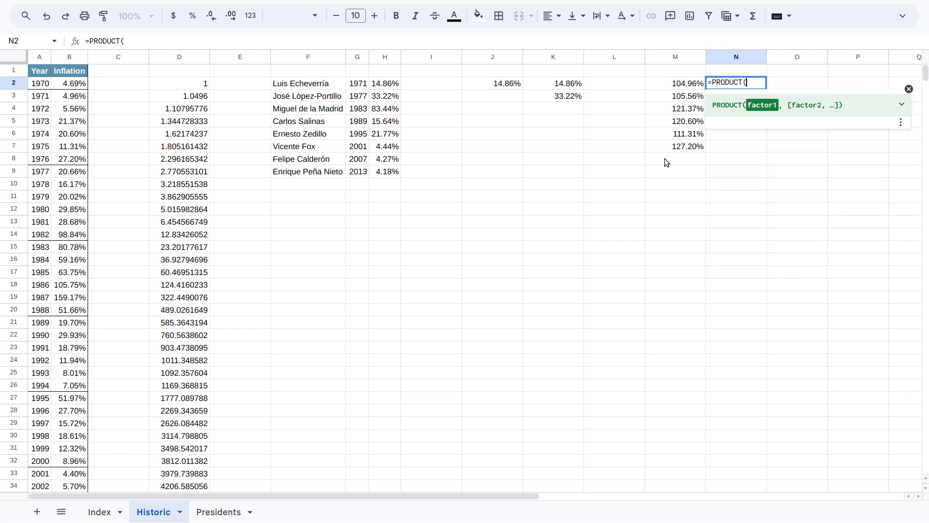
{"action": "left_click", "coordinate": [679, 85]}
{"action": "left_click_drag", "start_coordinate": [679, 88], "coordinate": [673, 149]}
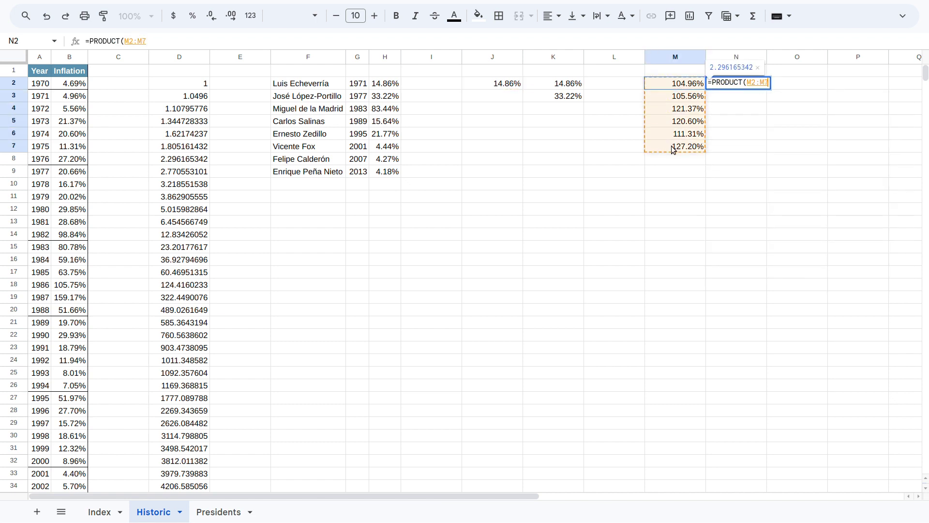
{"action": "key", "text": "Return"}
{"action": "key", "text": "Up"}
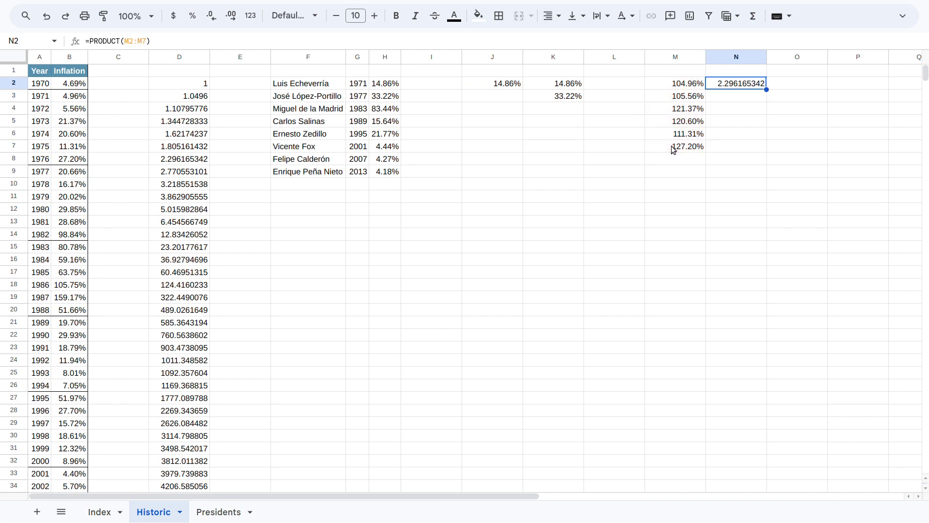
- Append ^(1/6)-1 to N2's PRODUCT formula and format the cell as a percentage
{"action": "left_click", "coordinate": [241, 41]}
{"action": "type", "text": "^(1/6)-1"}
{"action": "key", "text": "Return"}
{"action": "key", "text": "Up"}
{"action": "key", "text": "ctrl+shift+5"}
- Compare the helper factors in column M with the index in column D
{"action": "left_click", "coordinate": [661, 58]}
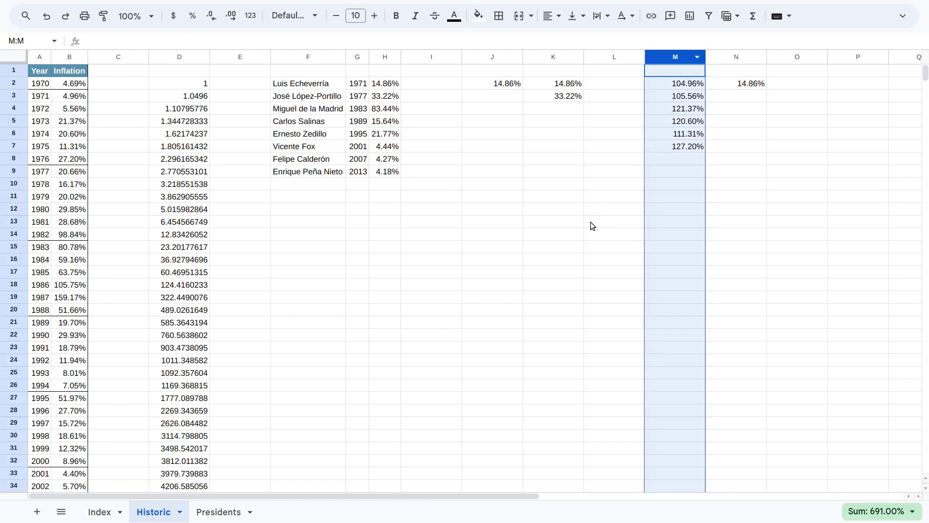
{"action": "left_click", "coordinate": [182, 58]}
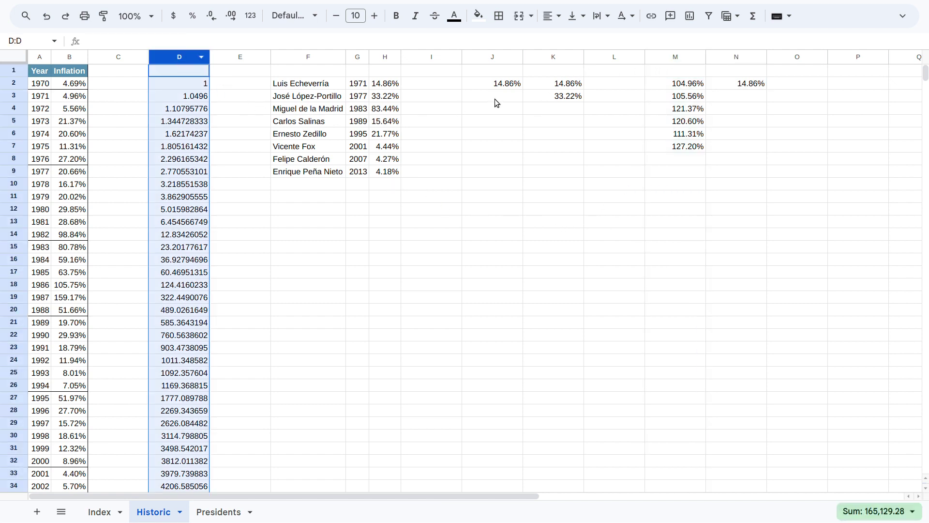
{"action": "left_click", "coordinate": [663, 58]}
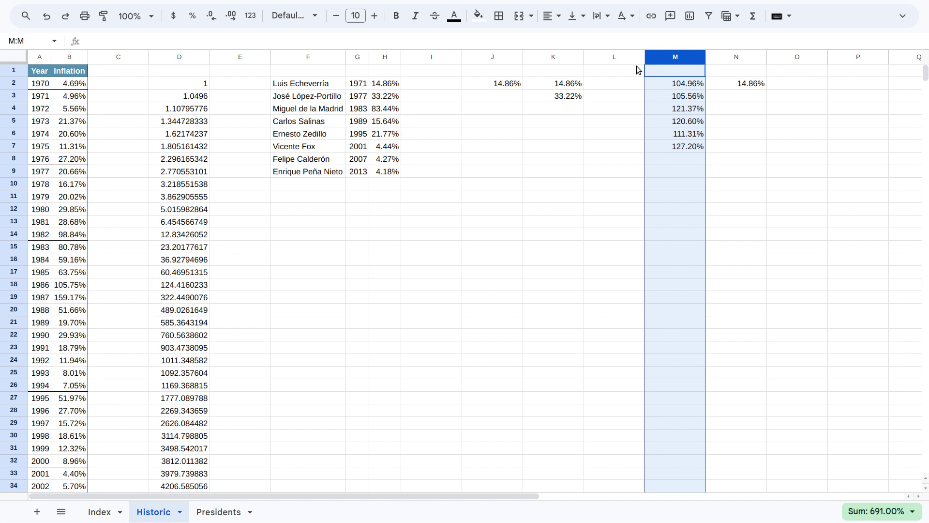
- Enter the sample numbers 1, 2 and 3 in cells H13 to H15
{"action": "left_click", "coordinate": [377, 224]}
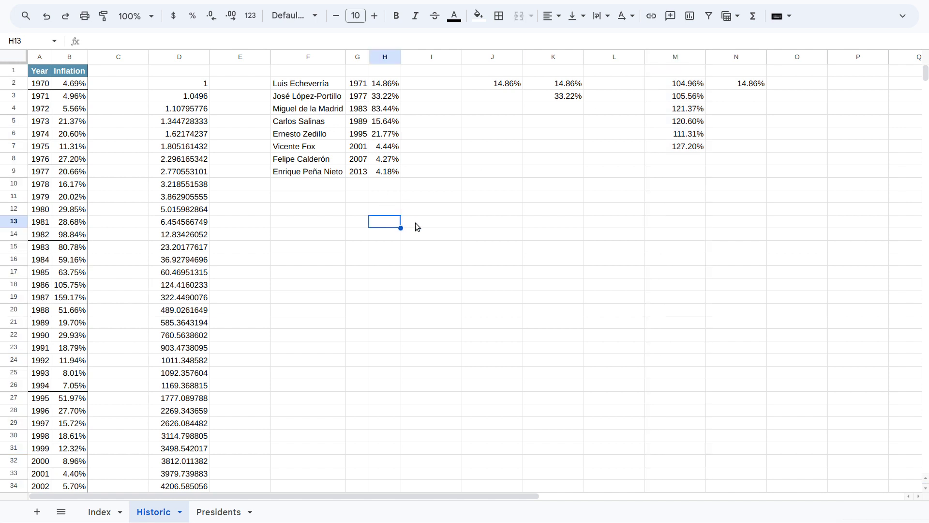
{"action": "left_click", "coordinate": [416, 223]}
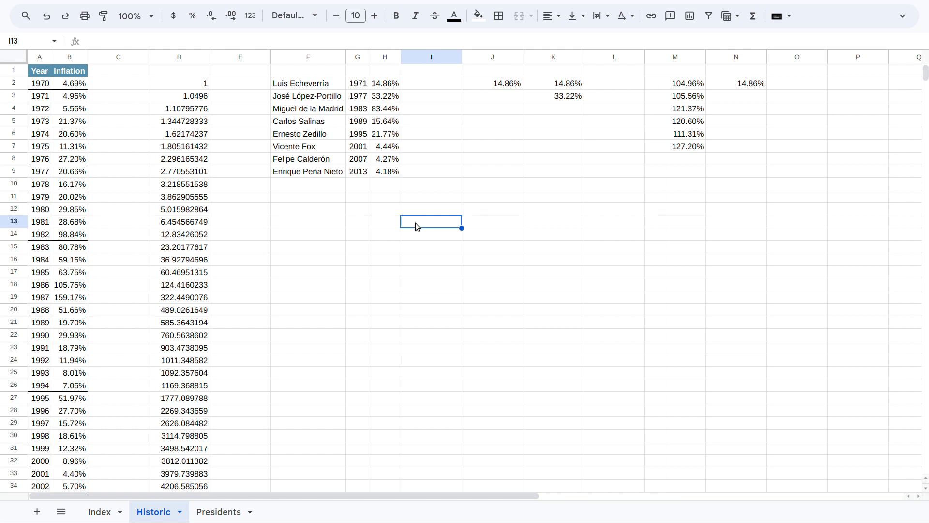
{"action": "left_click", "coordinate": [388, 222]}
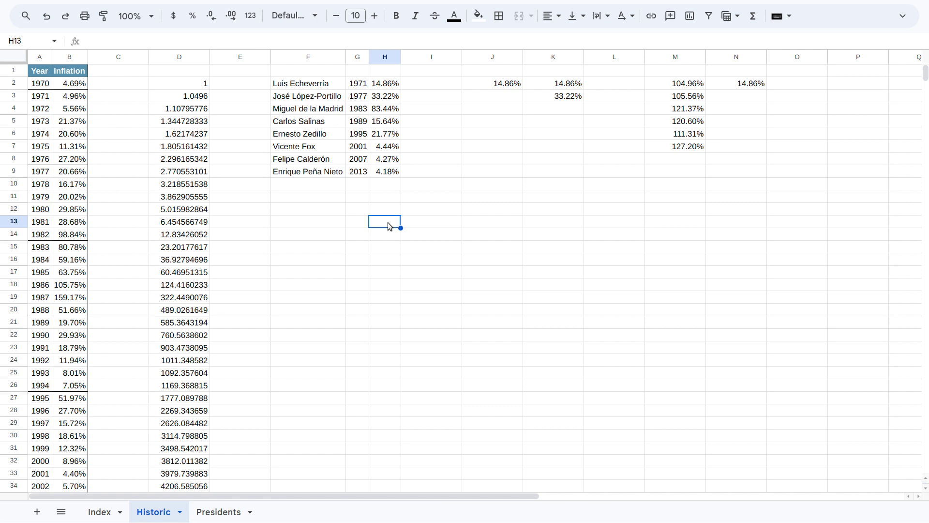
{"action": "type", "text": "1"}
{"action": "key", "text": "Return"}
{"action": "type", "text": "2"}
{"action": "key", "text": "Return"}
{"action": "type", "text": "3"}
{"action": "key", "text": "Return"}
- Add up the sample numbers with =SUM(H13:H15) in I13
{"action": "left_click", "coordinate": [387, 222]}
{"action": "key", "text": "Right"}
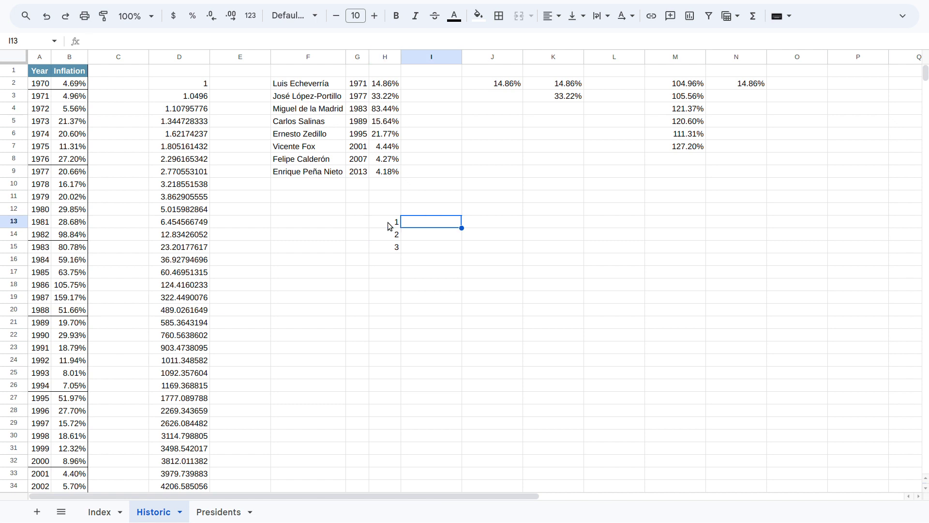
{"action": "type", "text": "=SUM("}
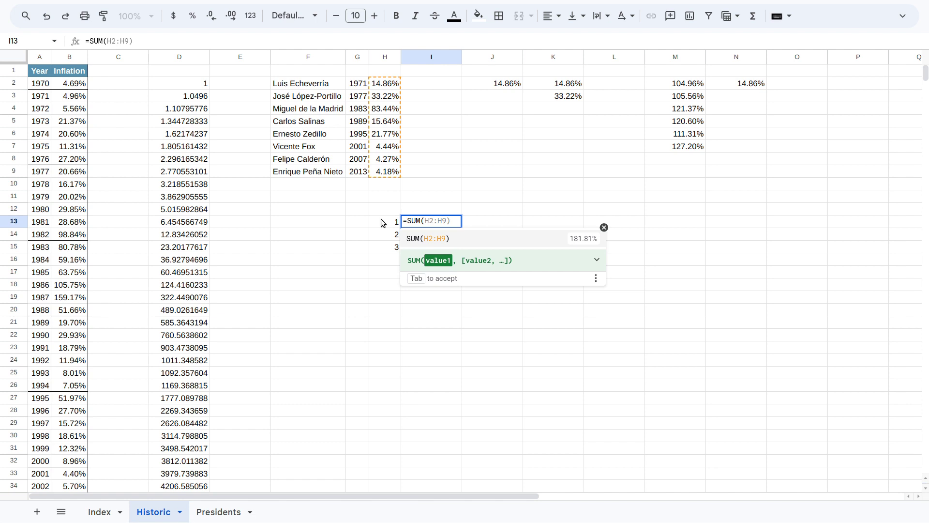
{"action": "left_click_drag", "start_coordinate": [382, 222], "coordinate": [384, 249]}
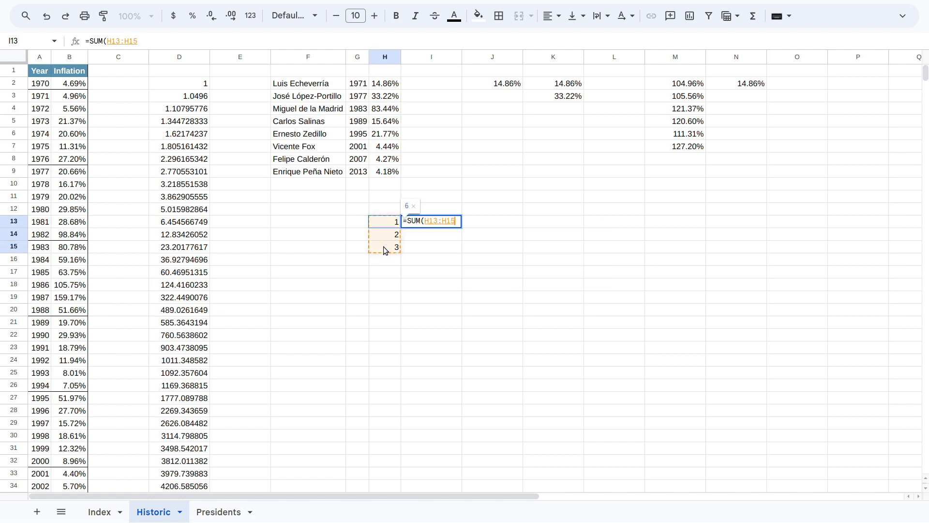
{"action": "key", "text": "Return"}
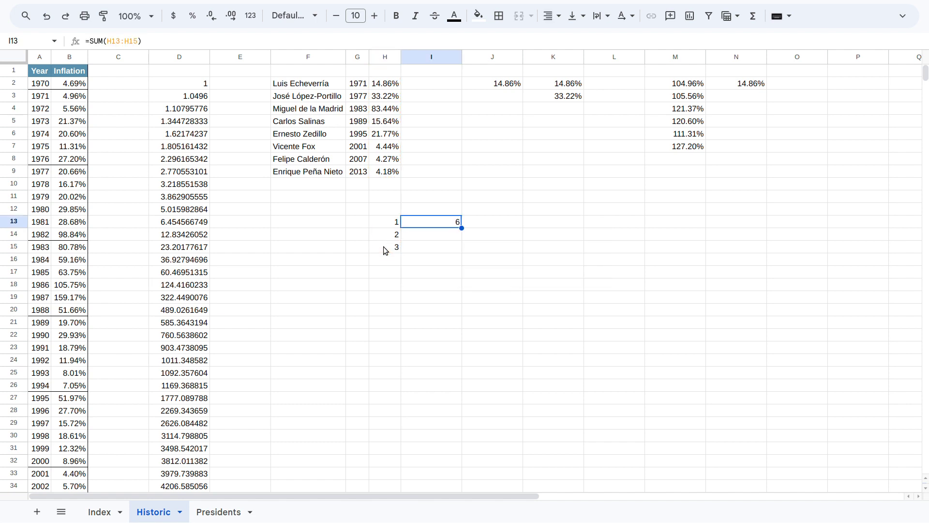
- Examine the sample numbers in H13:H15 alongside the SUM formula in I13
{"action": "left_click", "coordinate": [383, 248]}
{"action": "key", "text": "Up"}
{"action": "key", "text": "Up"}
{"action": "key", "text": "Up"}
{"action": "key", "text": "Down"}
{"action": "key", "text": "Right"}
{"action": "key", "text": "Left"}
{"action": "key", "text": "Down"}
{"action": "key", "text": "Down"}
{"action": "key", "text": "Down"}
- Enter the vertical array literal ={1;2;3} in J13
{"action": "key", "text": "Right"}
{"action": "key", "text": "Up"}
{"action": "key", "text": "Up"}
{"action": "key", "text": "Up"}
{"action": "key", "text": "Right"}
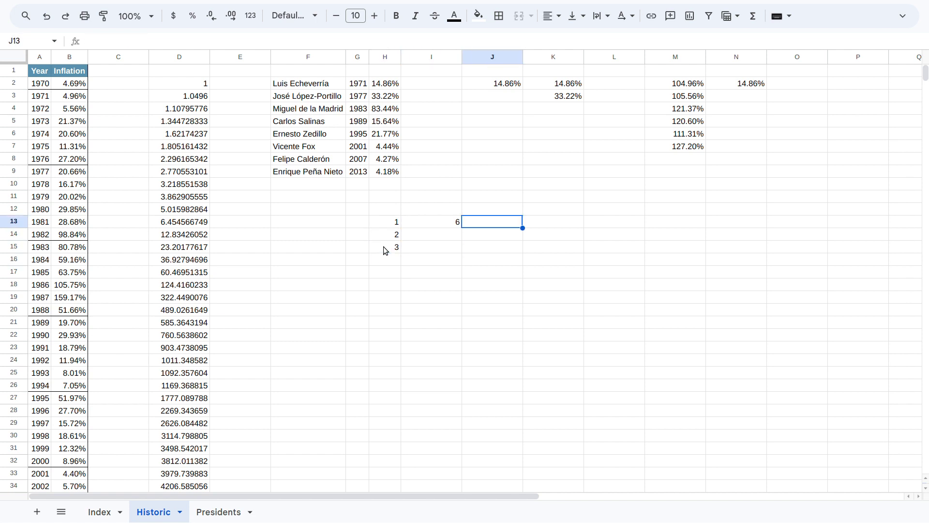
{"action": "type", "text": "={1;2;3}"}
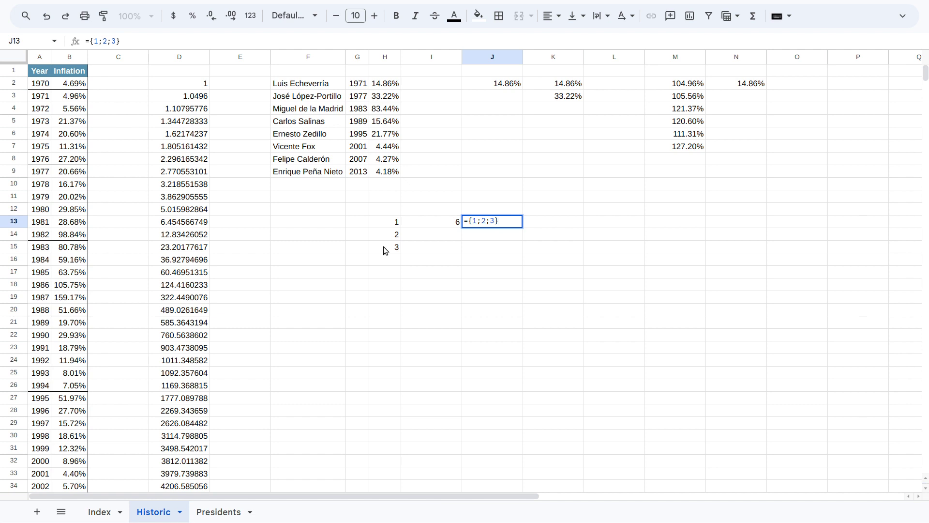
{"action": "key", "text": "Return"}
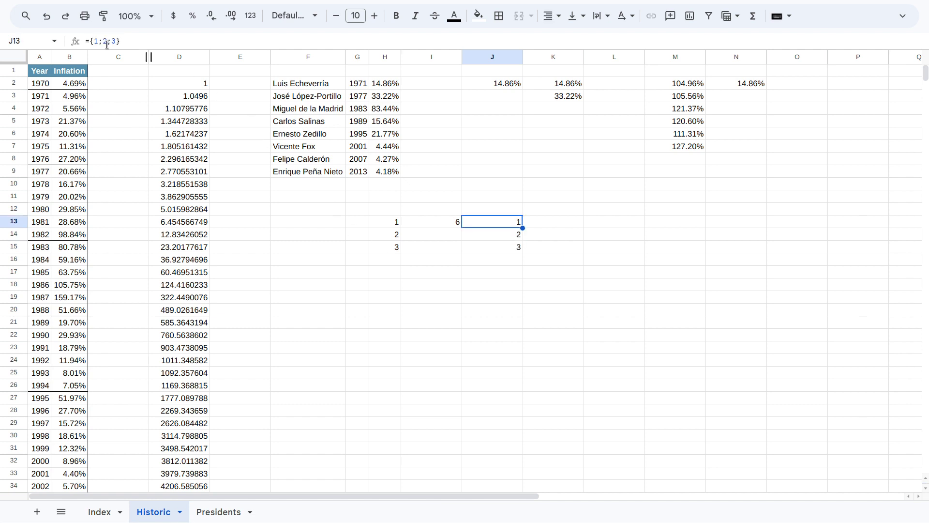
- Wrap J13's array in SUM so the formula reads =SUM({1;2;3})
{"action": "left_click", "coordinate": [92, 42]}
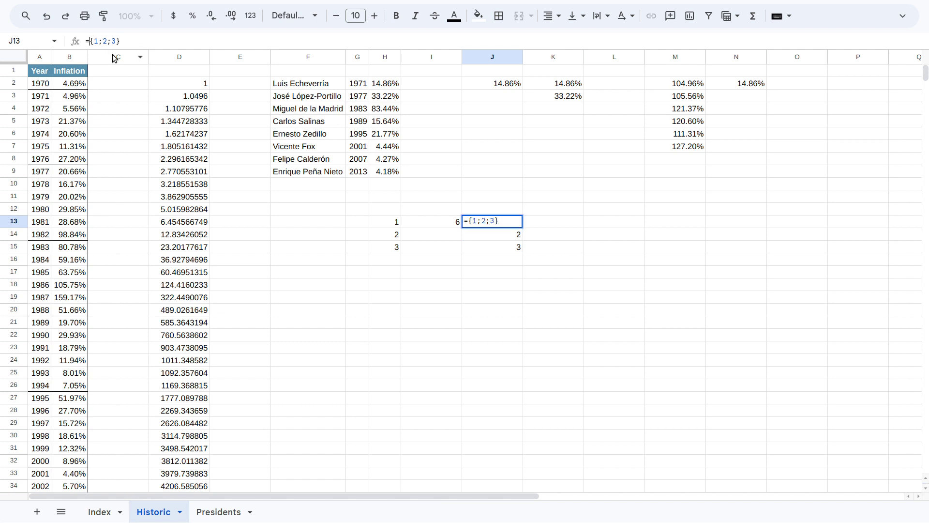
{"action": "type", "text": "SUM("}
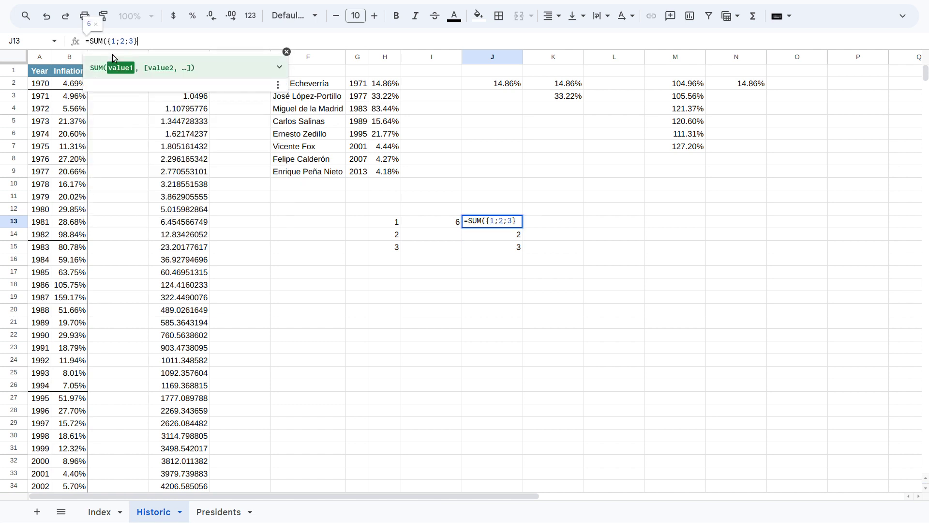
{"action": "type", "text": ")"}
{"action": "key", "text": "Return"}
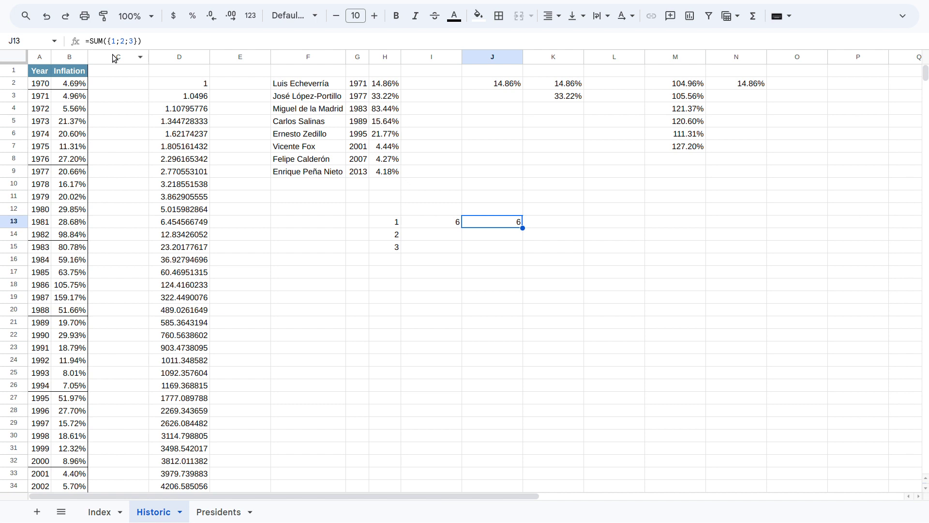
- Compare the range-based sum in I13 with the array-based sum in J13 and the numbers starting in H13
{"action": "key", "text": "Left"}
{"action": "key", "text": "Left"}
{"action": "key", "text": "Right"}
{"action": "key", "text": "Right"}
{"action": "key", "text": "Left"}
{"action": "key", "text": "Left"}
{"action": "key", "text": "Right"}
{"action": "key", "text": "Right"}
{"action": "key", "text": "Left"}
{"action": "key", "text": "Left"}
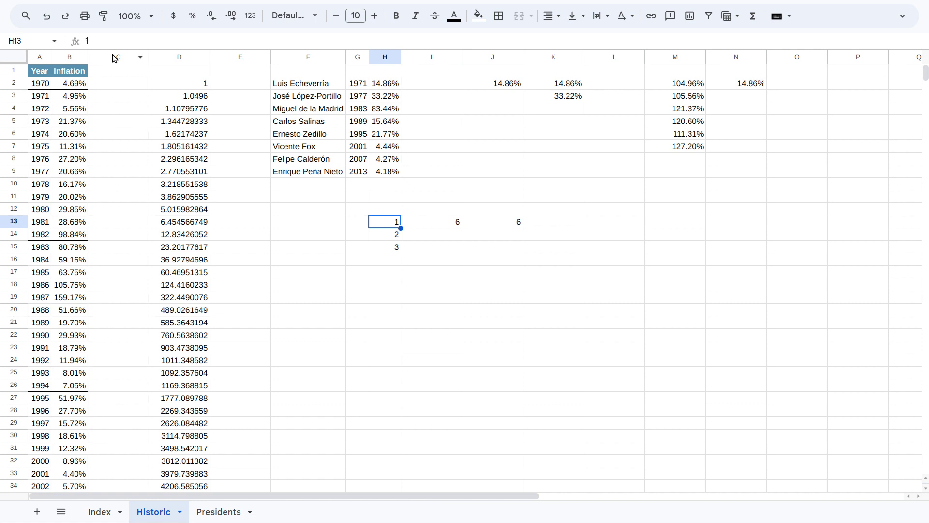
- Clear the array demonstration from H13:J15
{"action": "key", "text": "shift+Down"}
{"action": "key", "text": "shift+Down"}
{"action": "key", "text": "shift+Right"}
{"action": "key", "text": "shift+Right"}
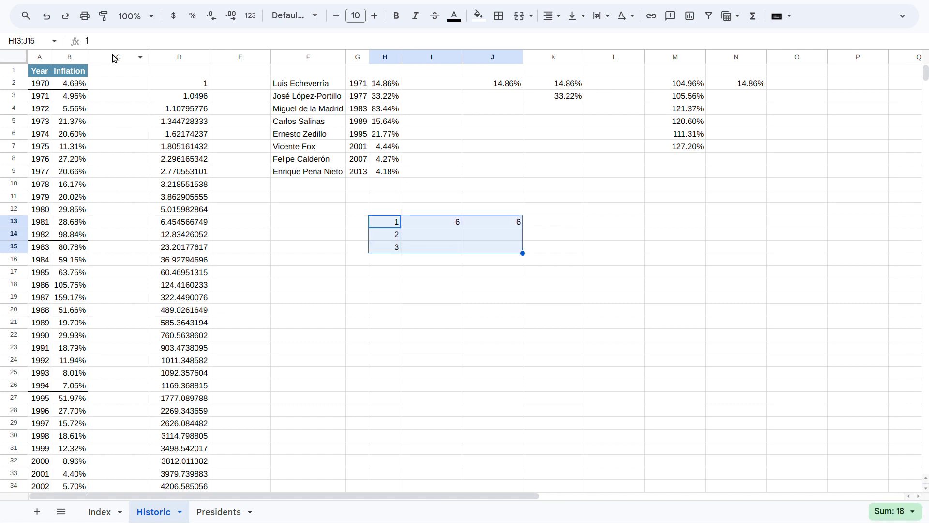
{"action": "key", "text": "Delete"}
- Try to reference the first president's six inflation rates with =B3:B8 in H12
{"action": "key", "text": "Up"}
{"action": "key", "text": "Right"}
{"action": "key", "text": "Left"}
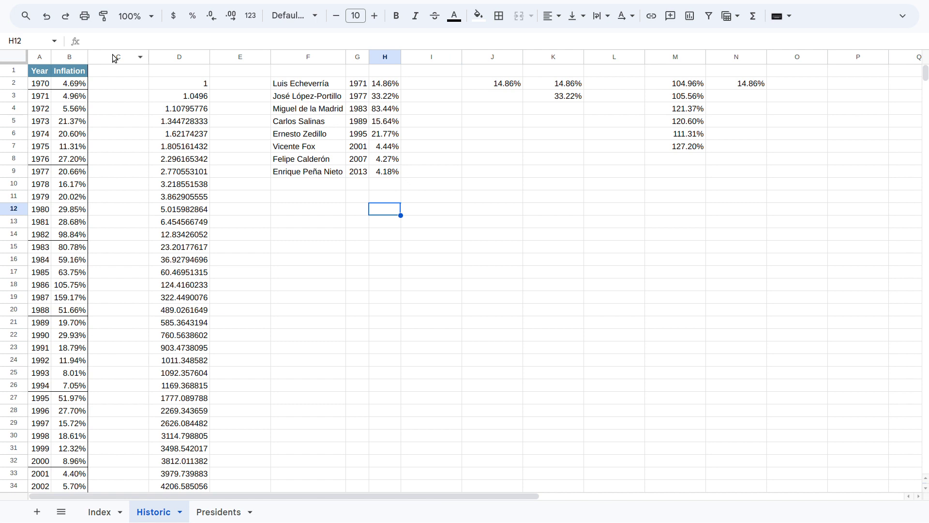
{"action": "type", "text": "="}
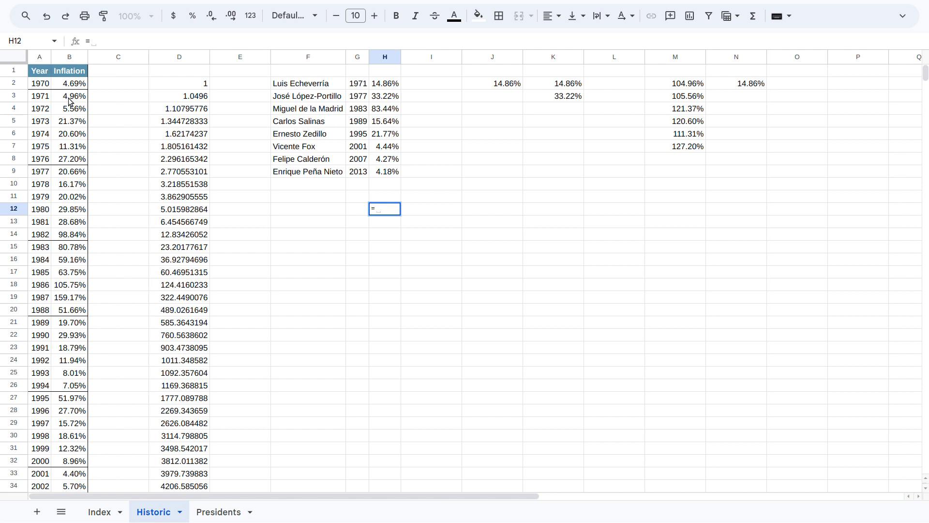
{"action": "left_click_drag", "start_coordinate": [69, 100], "coordinate": [72, 161]}
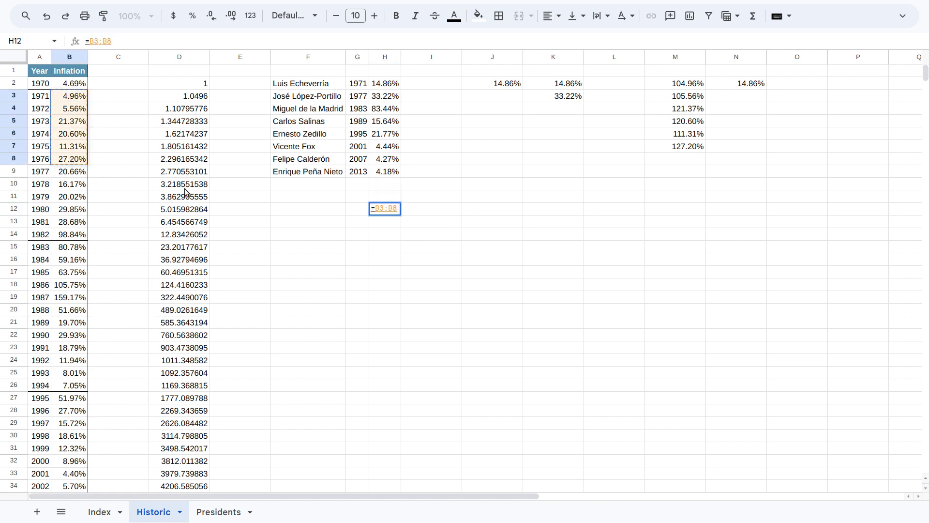
{"action": "key", "text": "Return"}
{"action": "key", "text": "Up"}
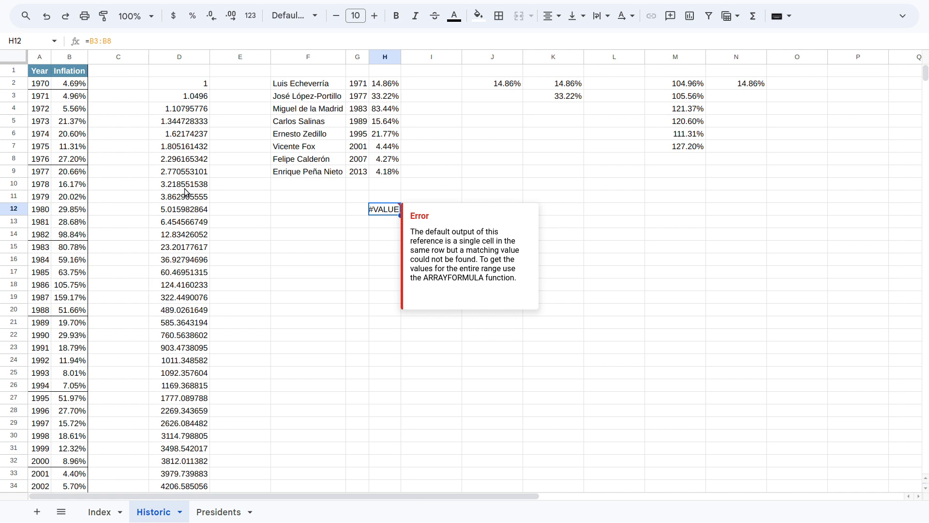
- Turn the H12 formula into =ArrayFormula(B3:B8) so it returns the whole range
{"action": "left_click", "coordinate": [125, 43]}
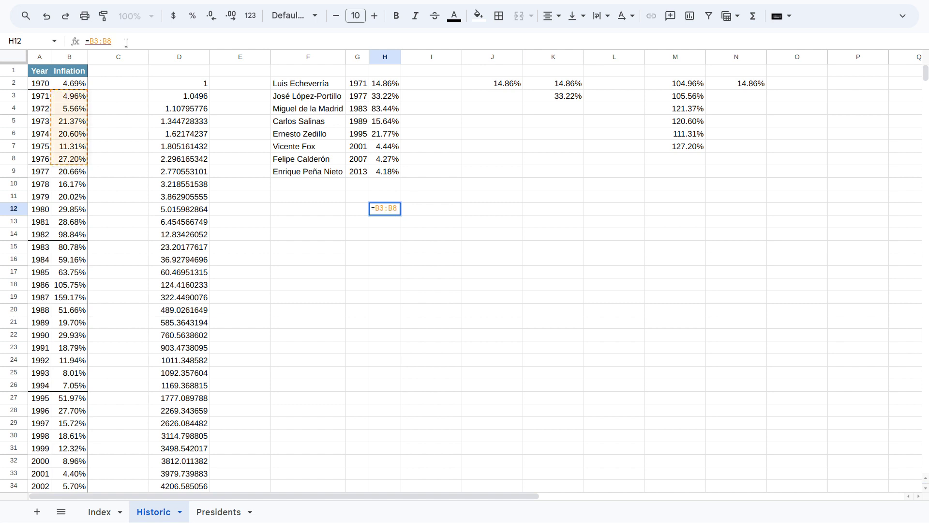
{"action": "key", "text": "ctrl+shift+Return"}
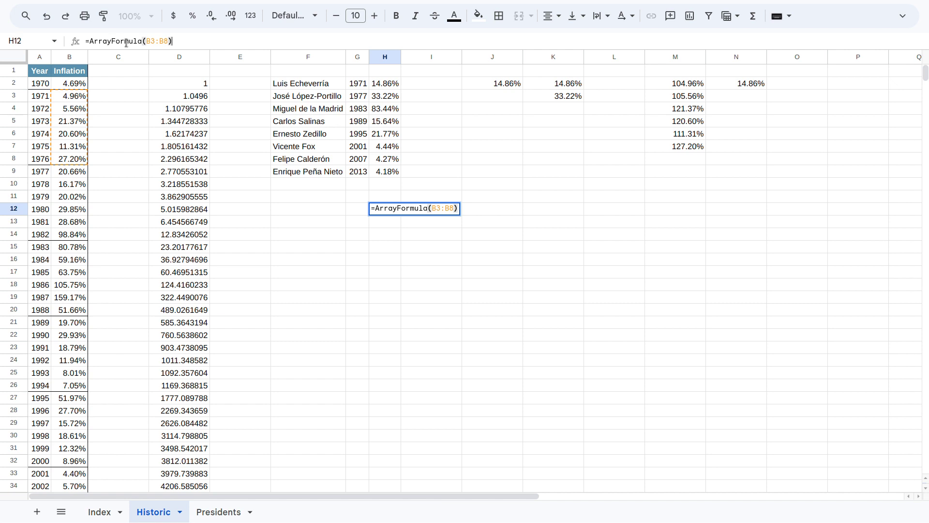
{"action": "key", "text": "Return"}
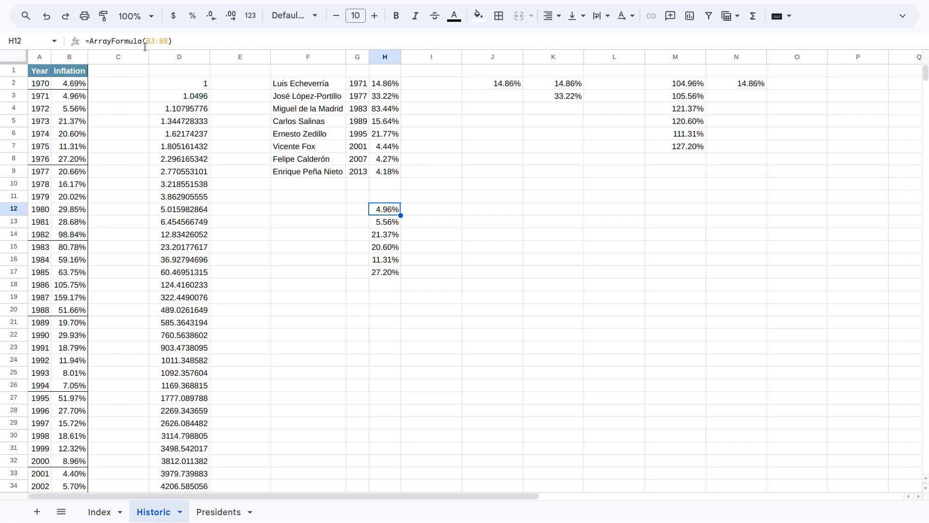
- Add 1 to every rate in H12's array, following M2's pattern, with =ArrayFormula(1+B3:B8)
{"action": "left_click", "coordinate": [674, 89]}
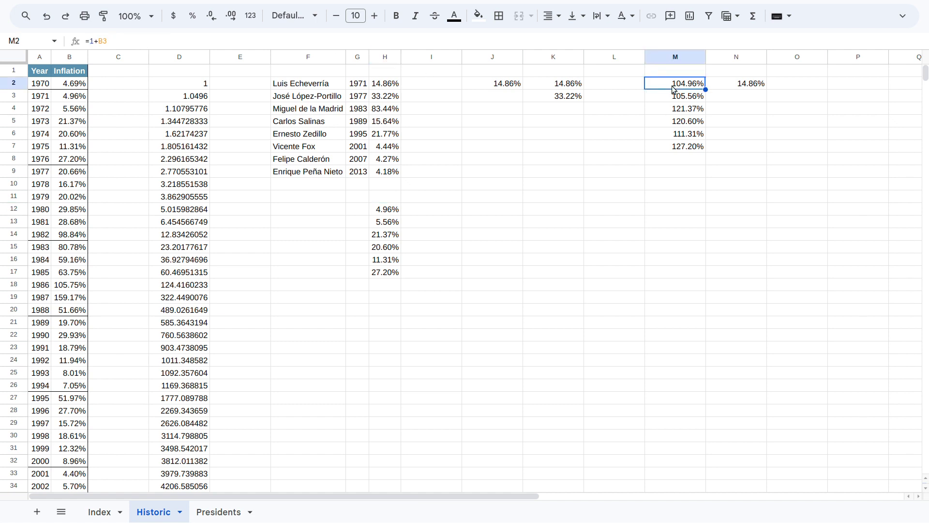
{"action": "left_click", "coordinate": [396, 211]}
{"action": "left_click", "coordinate": [148, 42]}
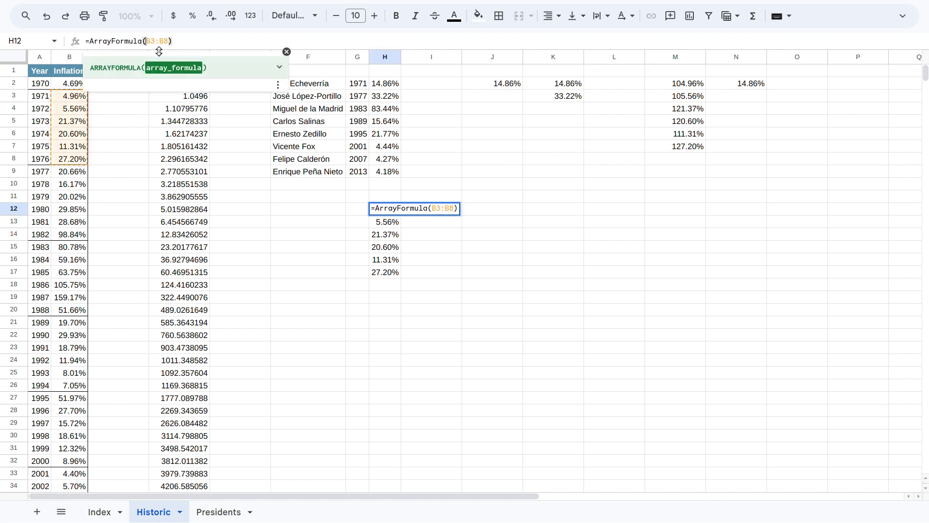
{"action": "type", "text": "1+"}
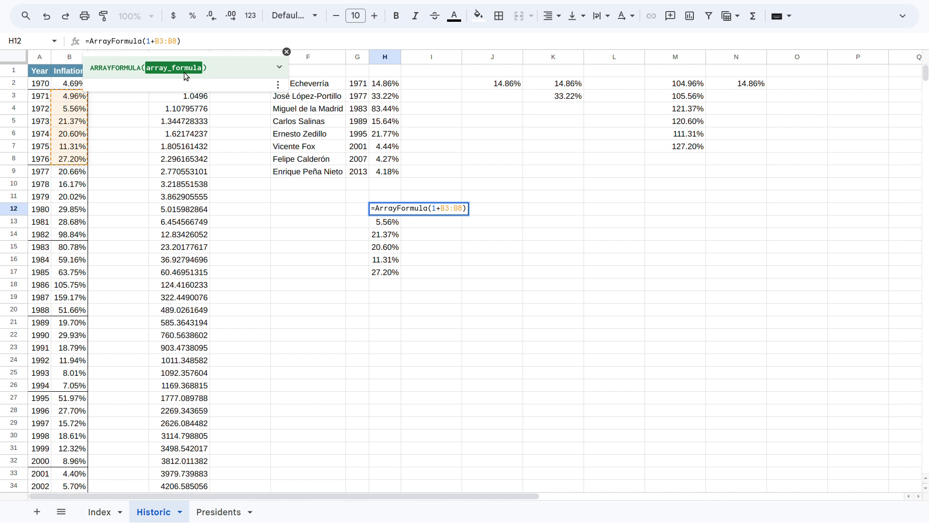
{"action": "key", "text": "Return"}
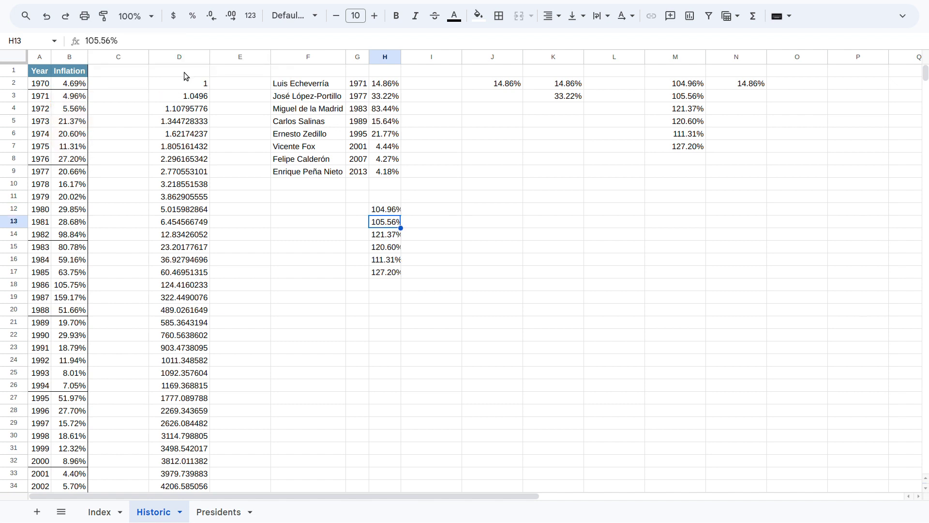
{"action": "key", "text": "Up"}
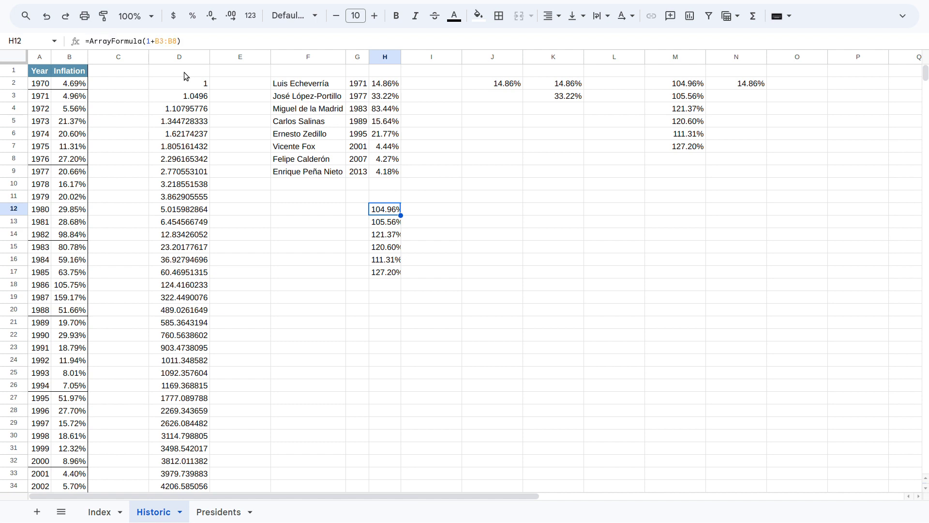
- Move the array results from H12:H17 to I12:I17
{"action": "left_click", "coordinate": [387, 275], "text": "shift"}
{"action": "left_click_drag", "start_coordinate": [401, 241], "coordinate": [427, 238]}
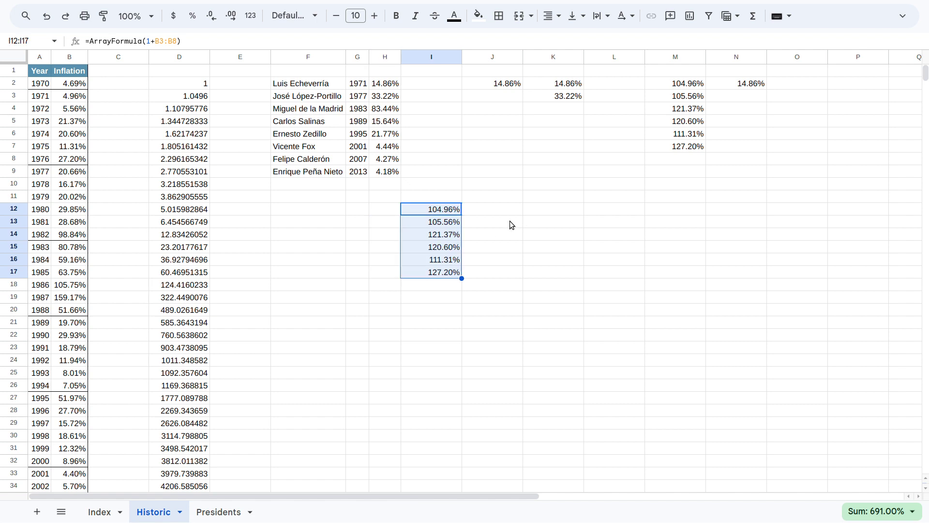
{"action": "left_click", "coordinate": [479, 219]}
- Compare the separate formulas in M2:M7 with the single array formula in I12
{"action": "left_click", "coordinate": [440, 212]}
{"action": "left_click", "coordinate": [452, 270], "text": "shift"}
{"action": "key", "text": "Up"}
{"action": "key", "text": "Left"}
{"action": "key", "text": "Down"}
{"action": "key", "text": "Right"}
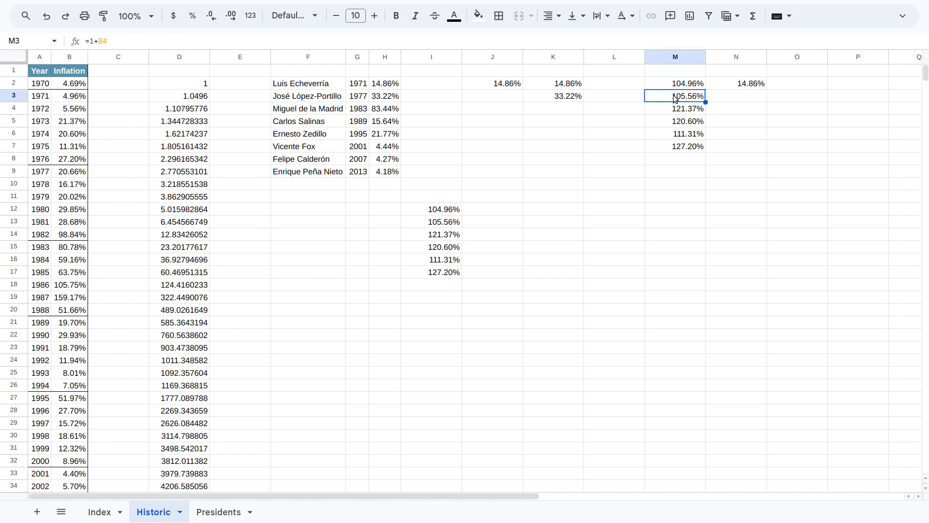
{"action": "key", "text": "Up"}
{"action": "key", "text": "Down"}
{"action": "key", "text": "Down"}
{"action": "key", "text": "Down"}
{"action": "key", "text": "Down"}
{"action": "key", "text": "Down"}
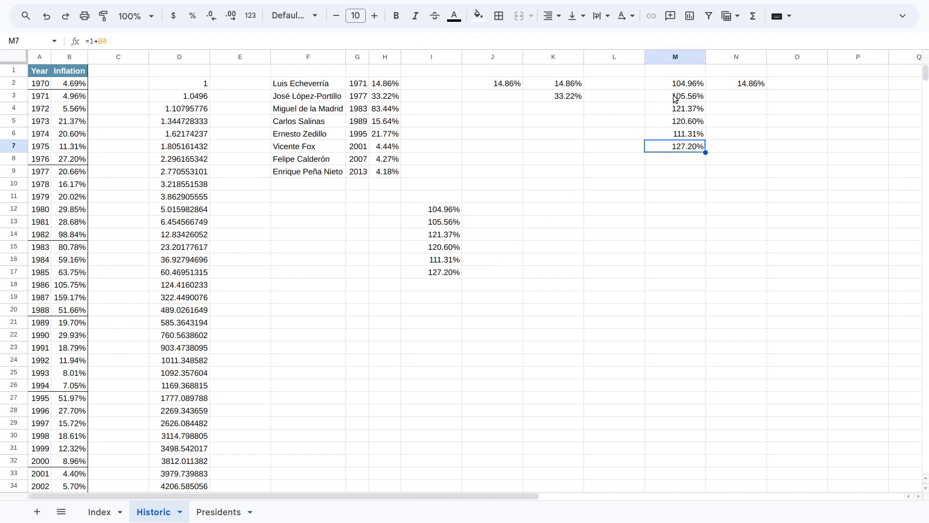
{"action": "key", "text": "Down"}
{"action": "key", "text": "Down"}
{"action": "key", "text": "Down"}
{"action": "key", "text": "Down"}
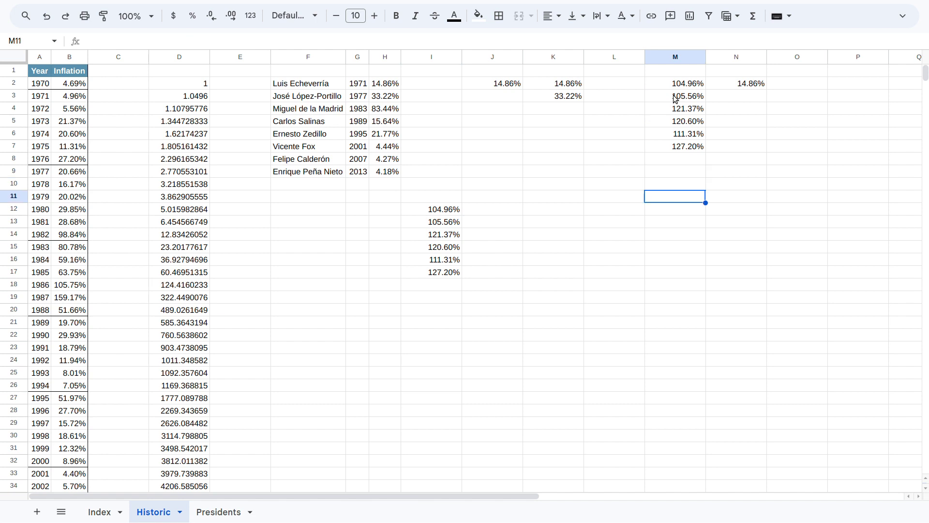
{"action": "key", "text": "Left"}
{"action": "key", "text": "Left"}
{"action": "key", "text": "Down"}
{"action": "key", "text": "Left"}
{"action": "key", "text": "Left"}
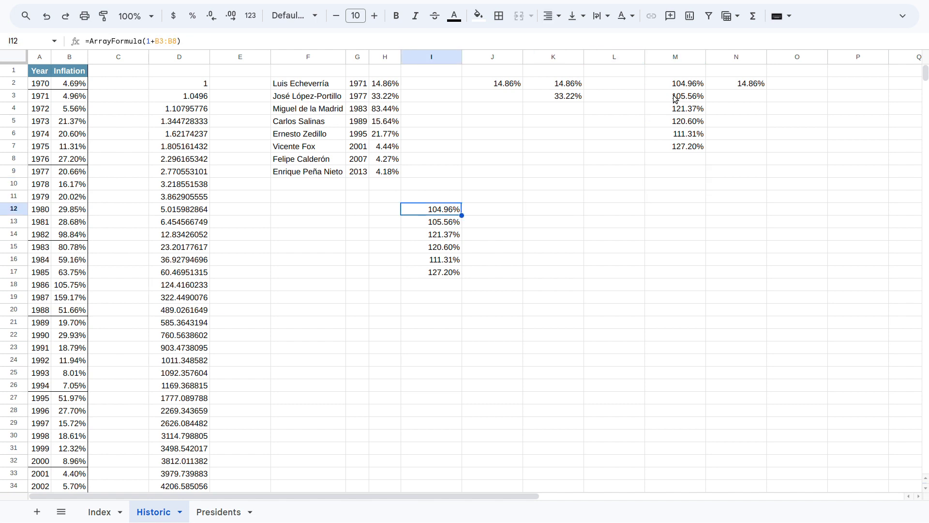
- Wrap I12's array in PRODUCT so the formula reads =PRODUCT(ArrayFormula(1+B3:B8))
{"action": "left_click", "coordinate": [89, 42]}
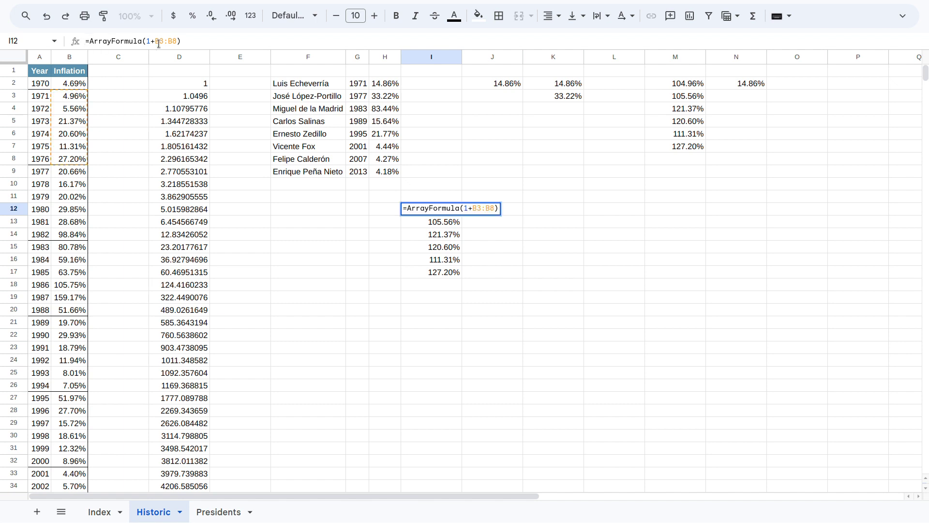
{"action": "type", "text": "PRODUC"}
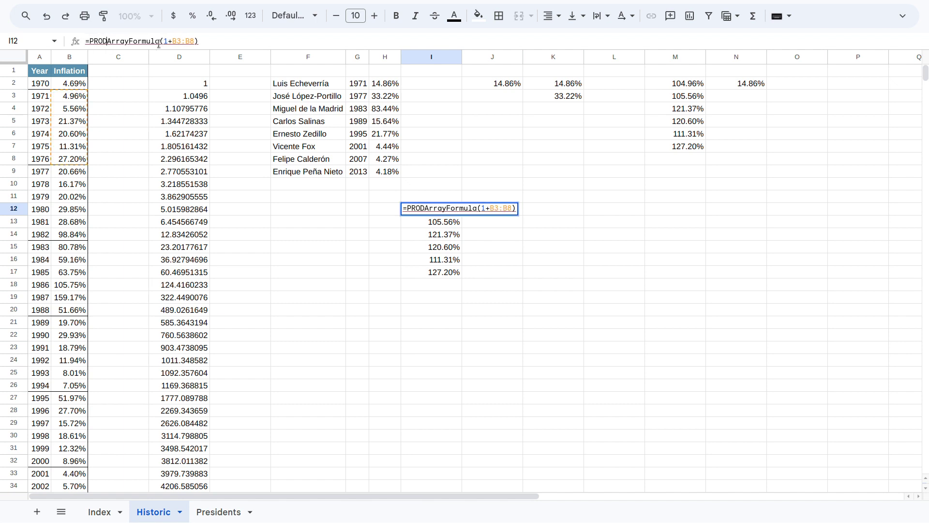
{"action": "type", "text": "T("}
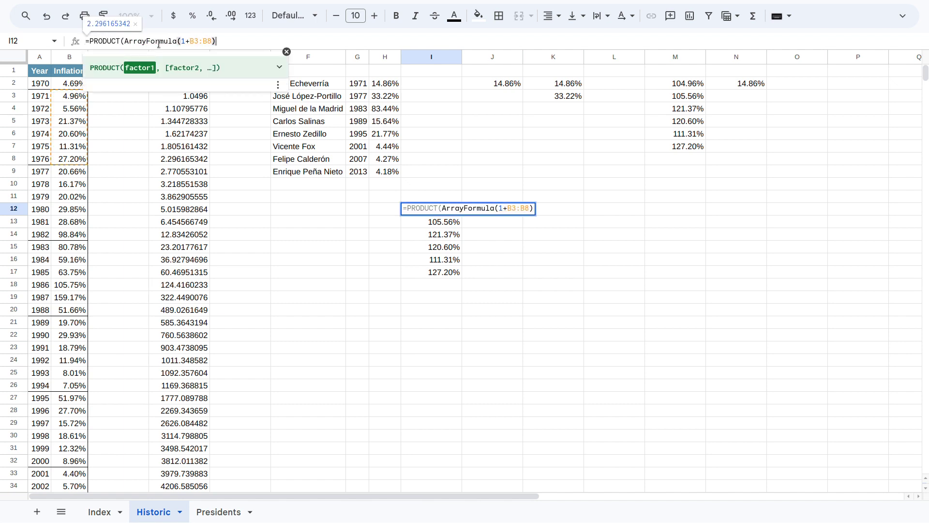
{"action": "key", "text": "Return"}
{"action": "key", "text": "Up"}
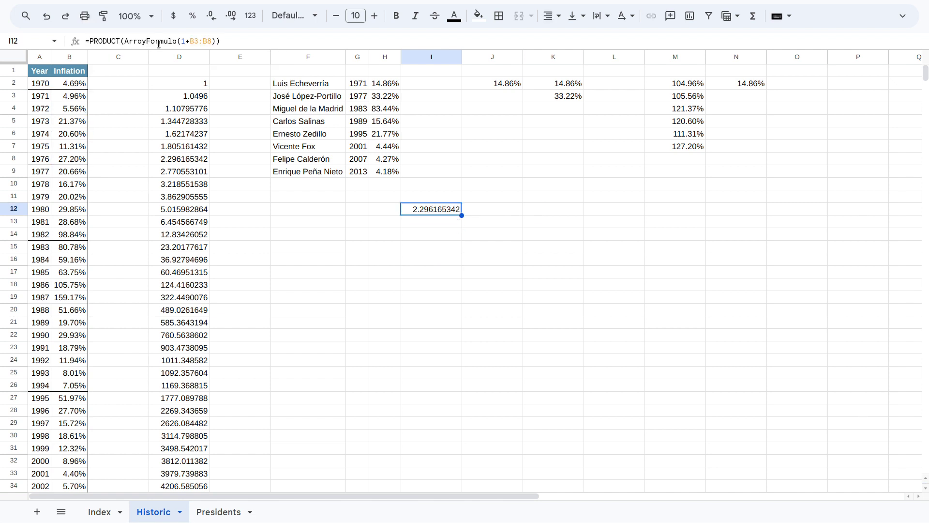
- Append ^(1/6)-1 to the PRODUCT formula in I12 and format the cell as a percentage
{"action": "left_click", "coordinate": [238, 42]}
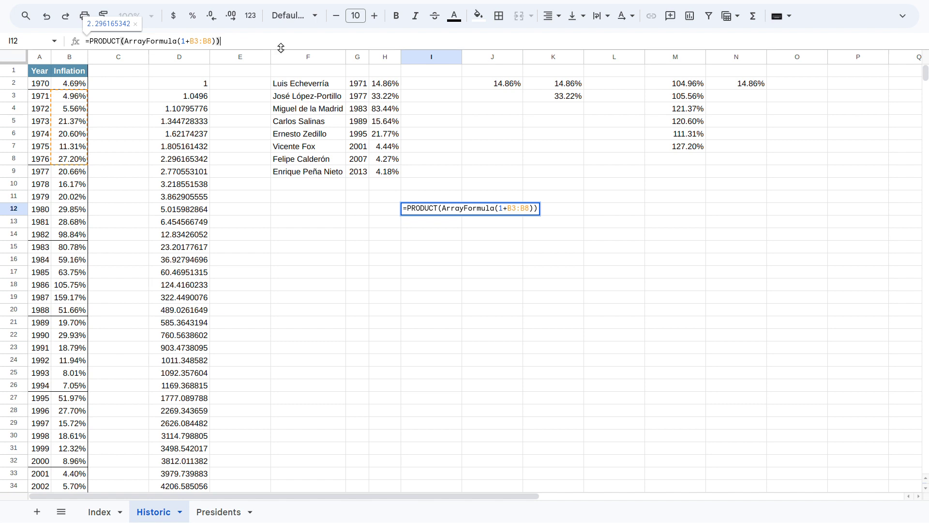
{"action": "type", "text": "^(1/6)-1"}
{"action": "key", "text": "Return"}
{"action": "key", "text": "Up"}
{"action": "key", "text": "ctrl+shift+5"}
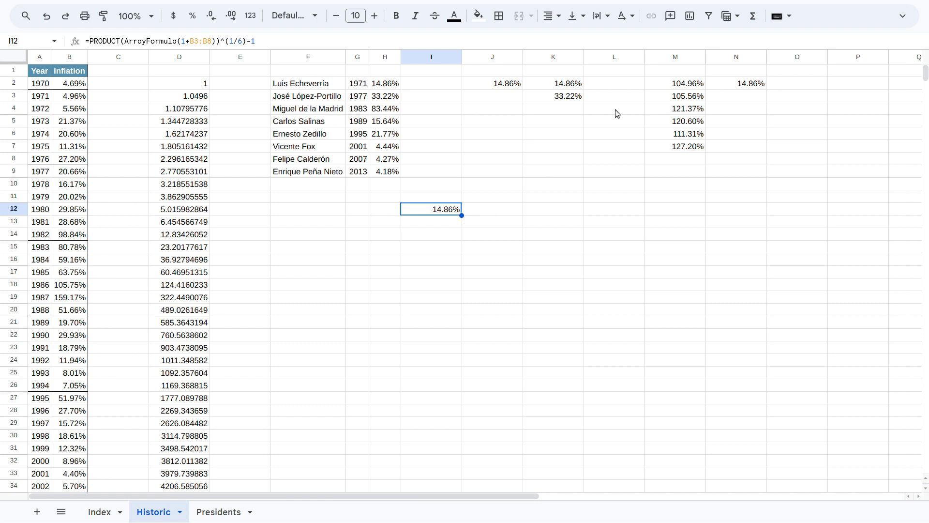
- Clear the helper values in column M and the dependent formula in N2
{"action": "left_click", "coordinate": [657, 57]}
{"action": "key", "text": "Delete"}
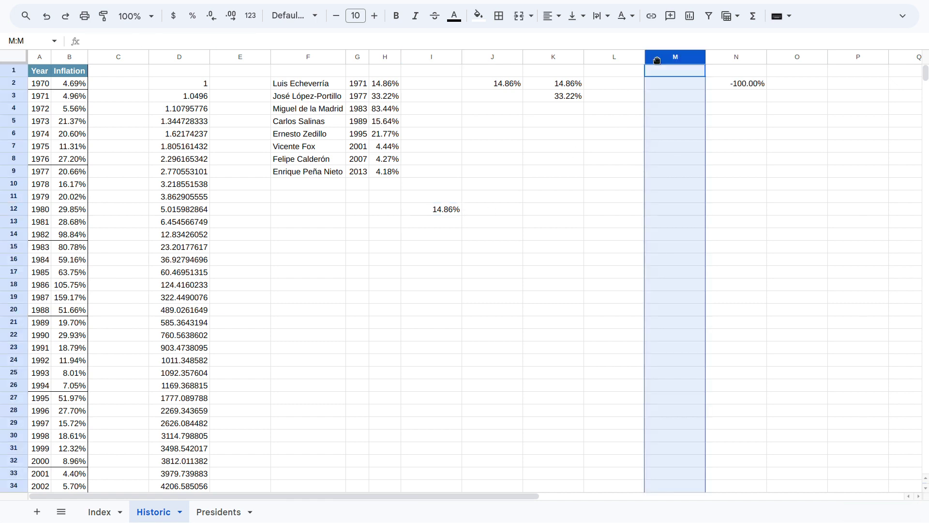
{"action": "left_click", "coordinate": [735, 84]}
{"action": "key", "text": "Delete"}
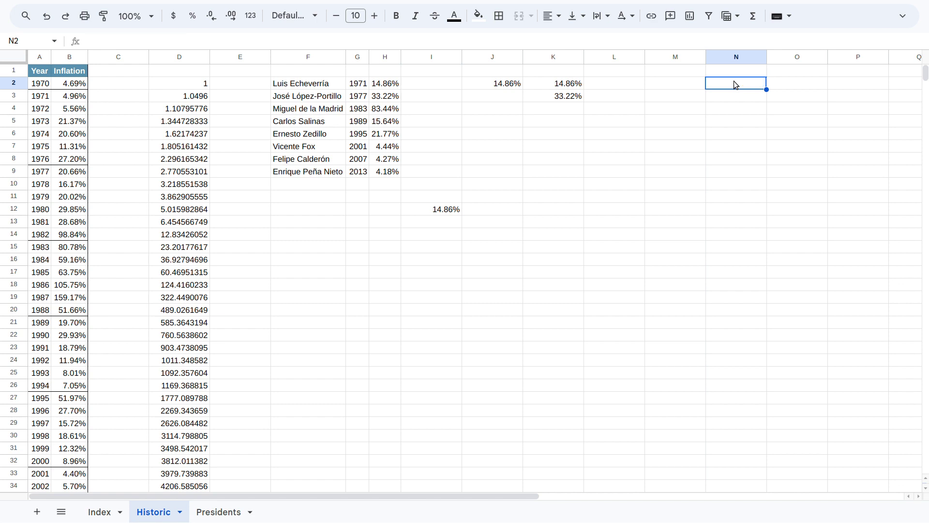
- Move the PRODUCT formula from I12 to L2 and compare it with the long multiplication formula in K2
{"action": "left_click", "coordinate": [430, 214]}
{"action": "left_click_drag", "start_coordinate": [438, 217], "coordinate": [611, 94]}
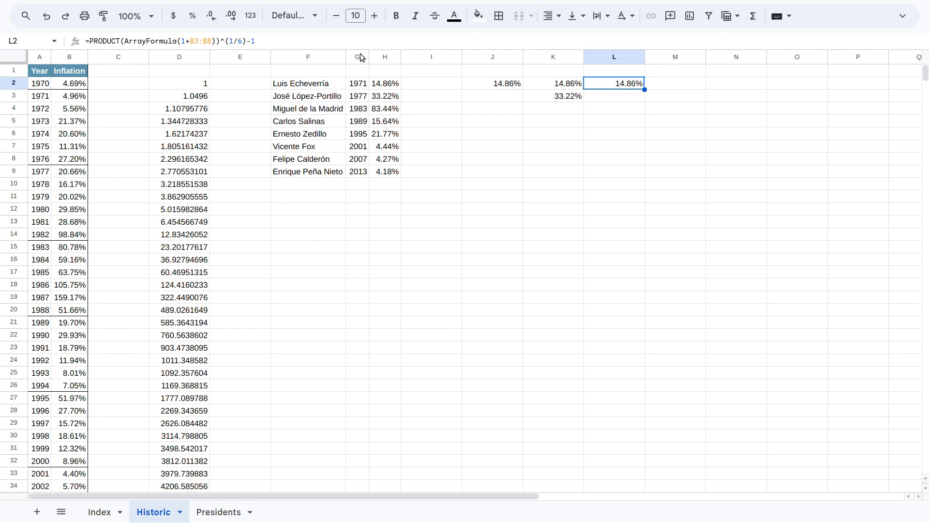
{"action": "left_click", "coordinate": [554, 86]}
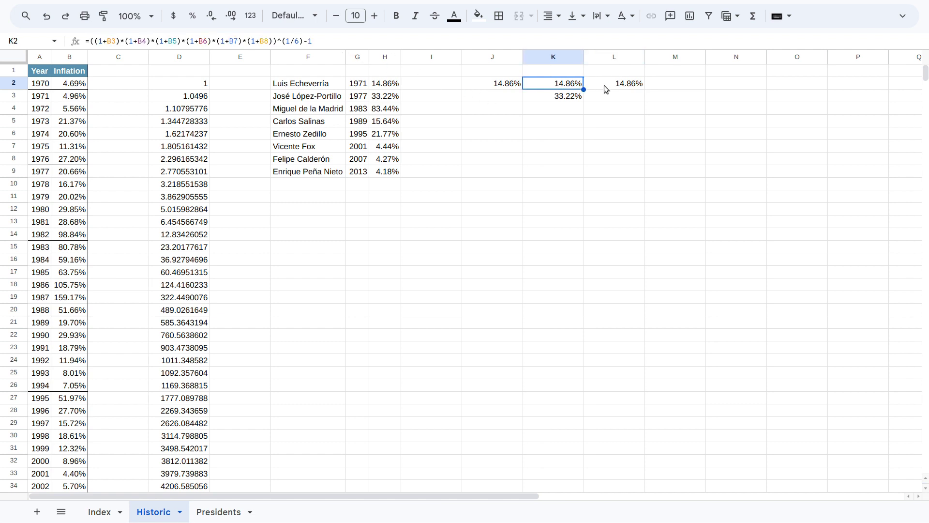
{"action": "left_click", "coordinate": [603, 85]}
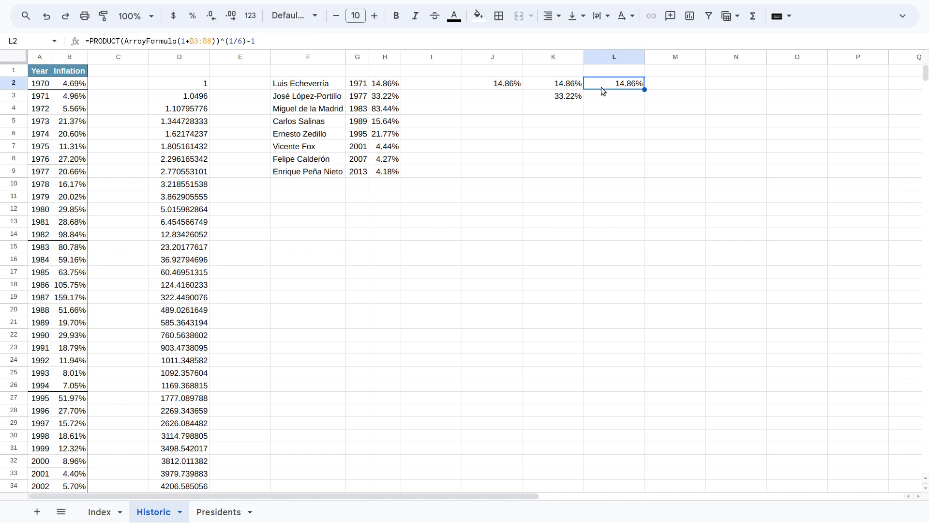
- Fill the L2 formula down to L3 and change its range to B9:B14 for the second president
{"action": "left_click_drag", "start_coordinate": [644, 90], "coordinate": [644, 98]}
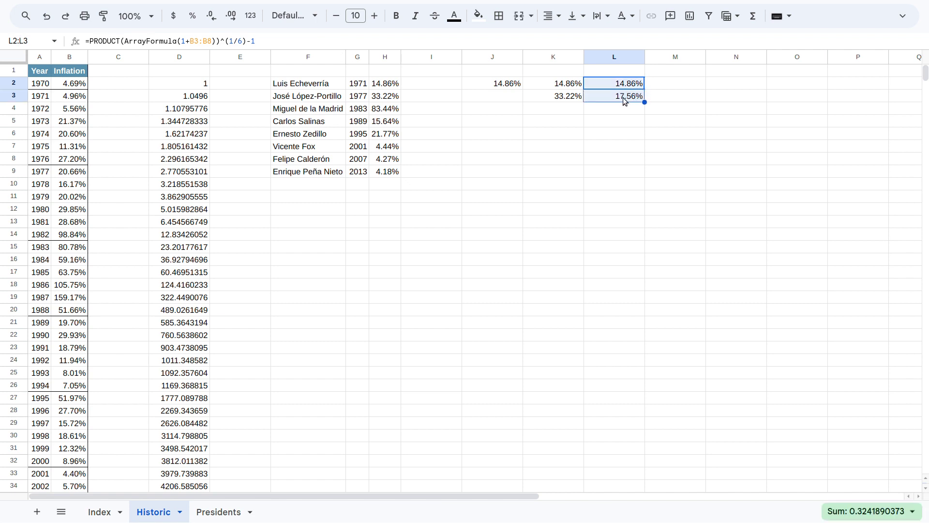
{"action": "left_click", "coordinate": [624, 100]}
{"action": "left_click", "coordinate": [198, 40]}
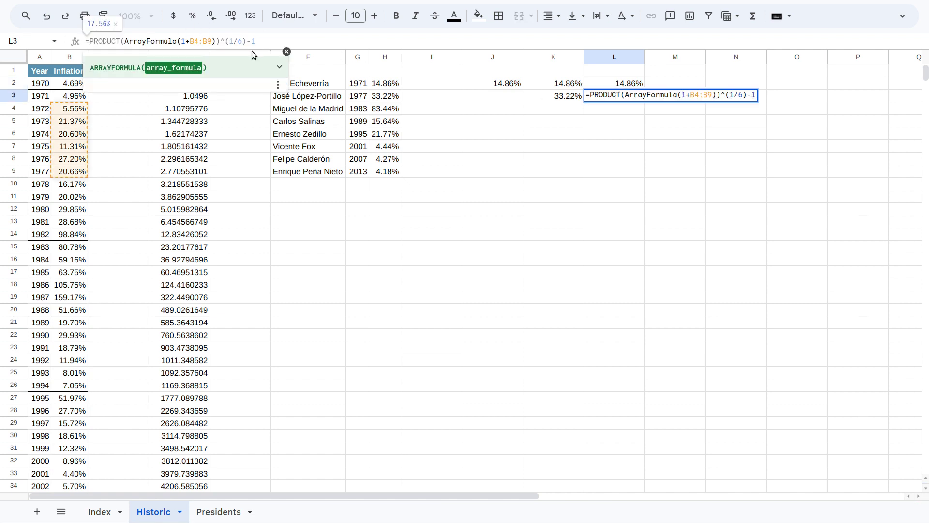
{"action": "key", "text": "BackSpace"}
{"action": "type", "text": "9"}
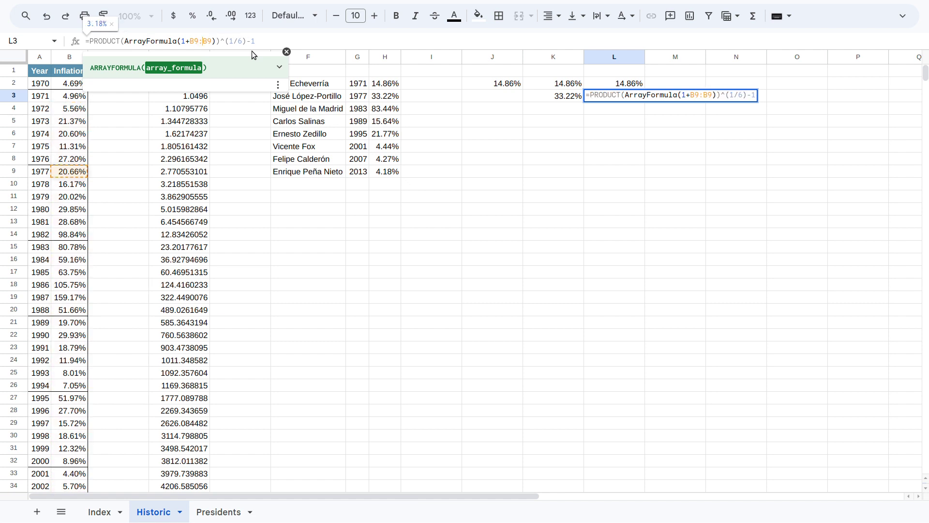
{"action": "key", "text": "BackSpace"}
{"action": "type", "text": "14"}
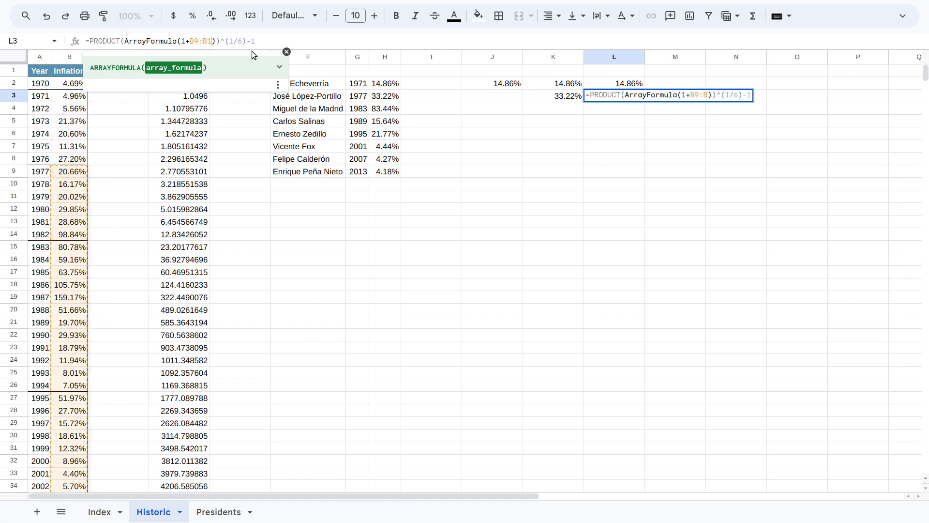
{"action": "key", "text": "Return"}
{"action": "key", "text": "Up"}
{"action": "key", "text": "Left"}
{"action": "key", "text": "Right"}
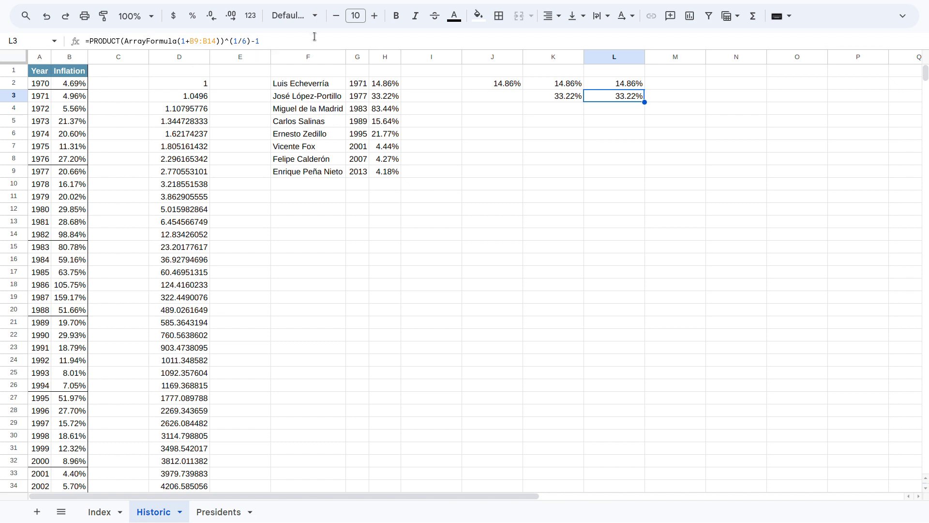
- Compare the ranges used by the PRODUCT formulas in L2 and L3
{"action": "key", "text": "Up"}
{"action": "key", "text": "Down"}
{"action": "key", "text": "Up"}
{"action": "key", "text": "Down"}
{"action": "key", "text": "Up"}
{"action": "key", "text": "Down"}
{"action": "key", "text": "Down"}
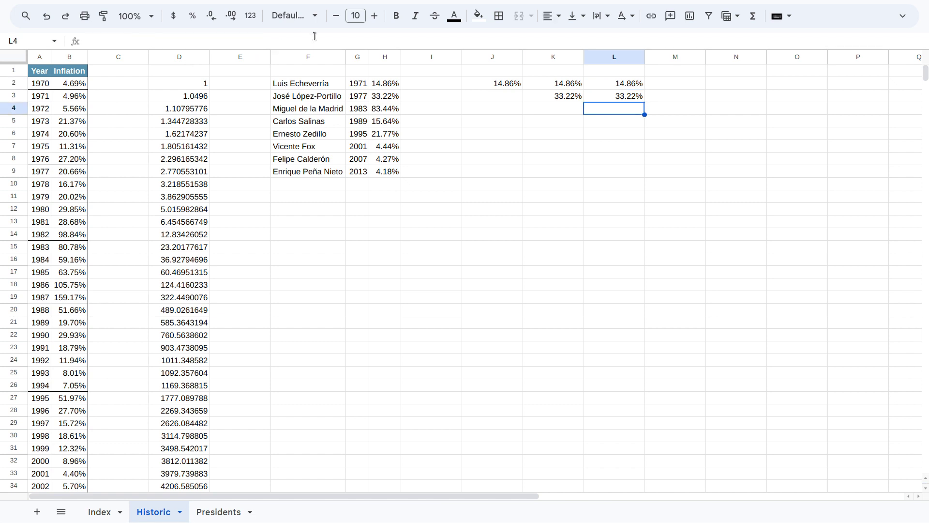
{"action": "key", "text": "Up"}
{"action": "key", "text": "Down"}
{"action": "key", "text": "Up"}
{"action": "key", "text": "Up"}
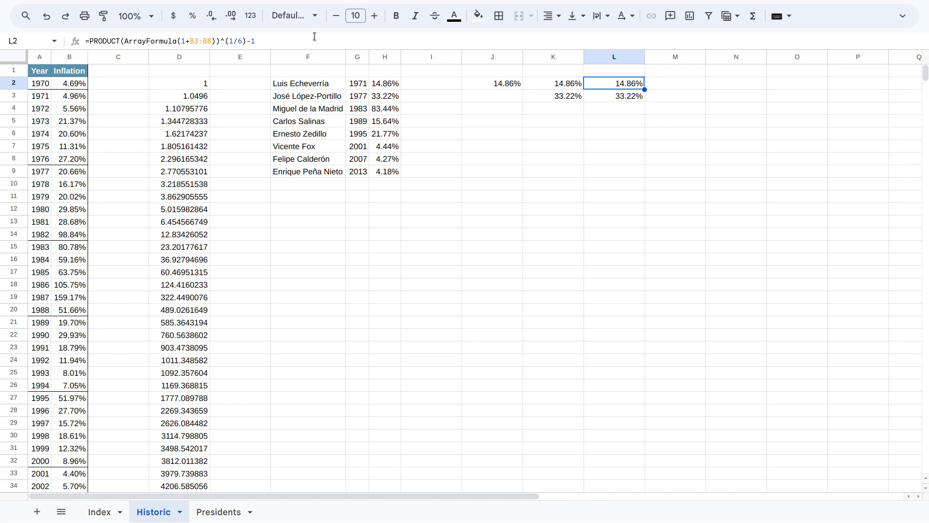
- Copy the first OFFSET expression from the H2 formula and enter it as =OFFSET($D$8,G2-$A$3,0) in M2
{"action": "left_click", "coordinate": [382, 86]}
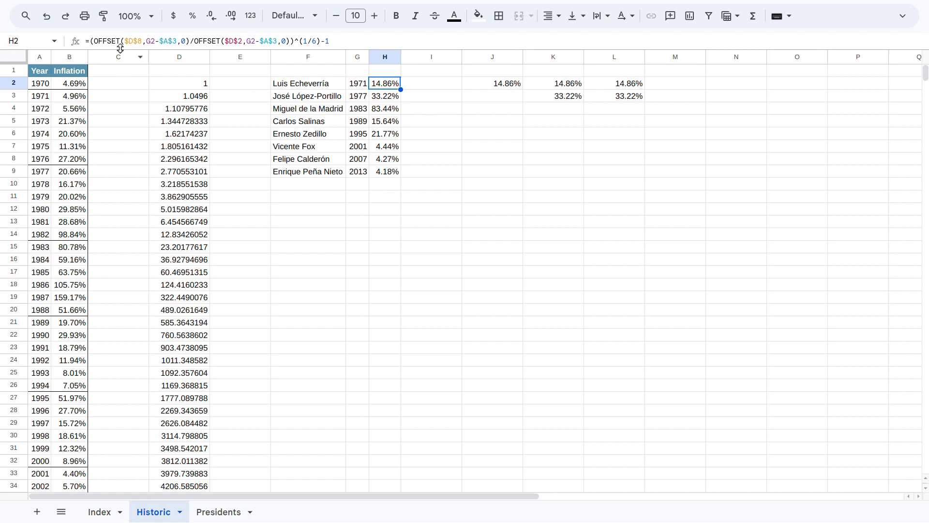
{"action": "left_click_drag", "start_coordinate": [94, 42], "coordinate": [189, 42]}
{"action": "key", "text": "ctrl+c"}
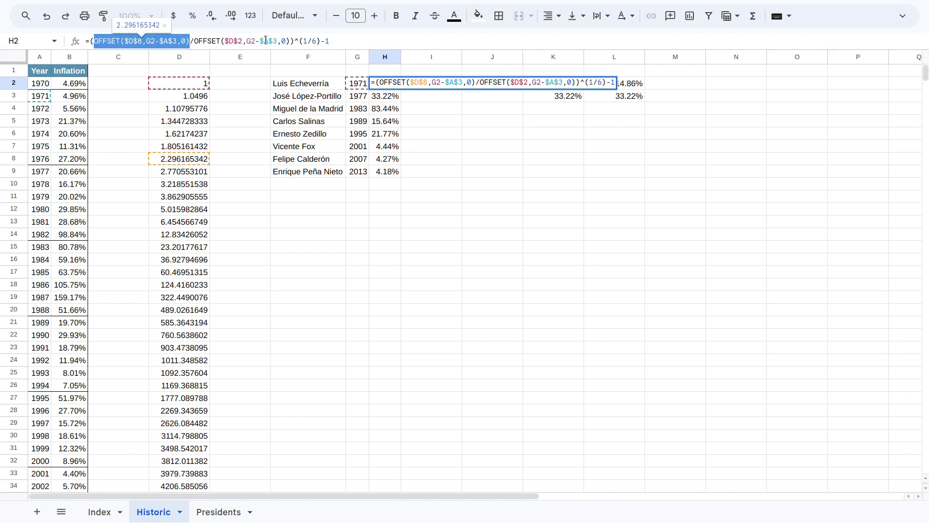
{"action": "key", "text": "Escape"}
{"action": "left_click", "coordinate": [673, 83]}
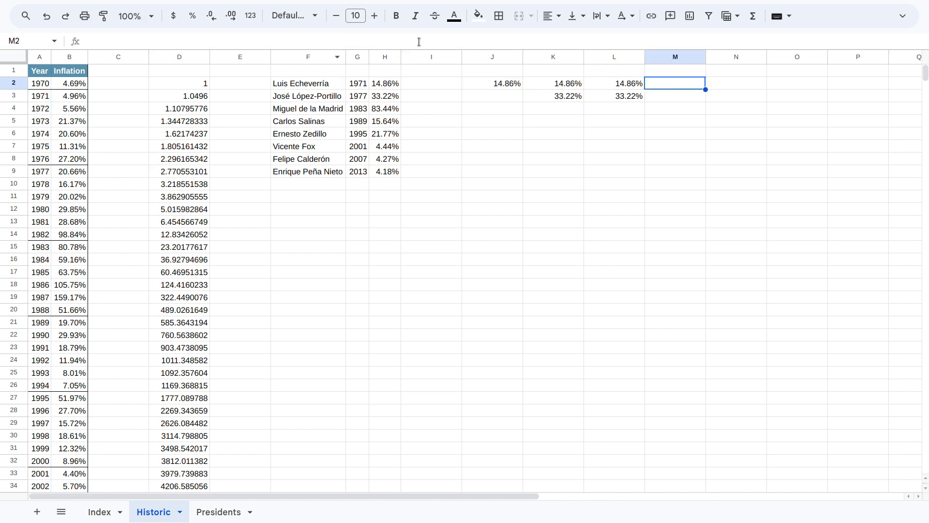
{"action": "type", "text": "="}
{"action": "key", "text": "ctrl+v"}
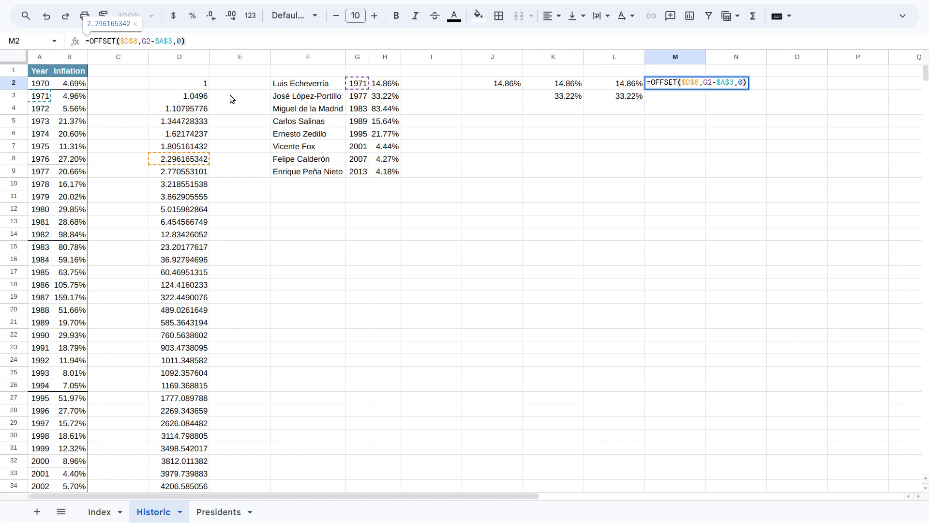
{"action": "key", "text": "Return"}
{"action": "key", "text": "Up"}
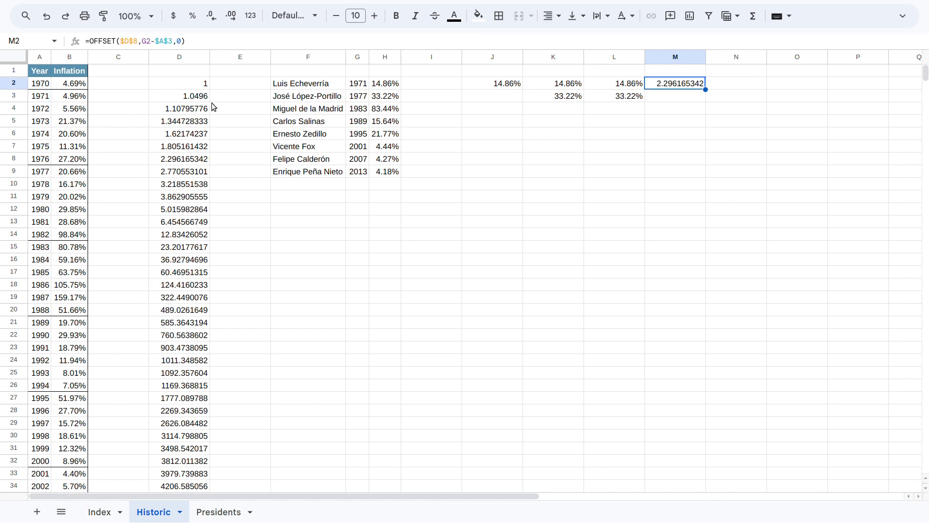
- Change the starting reference of the OFFSET formula in M2 to $B$3
{"action": "left_click", "coordinate": [127, 42]}
{"action": "key", "text": "BackSpace"}
{"action": "type", "text": "B"}
{"action": "key", "text": "Right"}
{"action": "key", "text": "Right"}
{"action": "key", "text": "BackSpace"}
{"action": "type", "text": "3"}
{"action": "key", "text": "Return"}
- Extend the OFFSET formula in M2 with a height of 6 and a width of 1
{"action": "left_click", "coordinate": [210, 44]}
{"action": "key", "text": "BackSpace"}
{"action": "type", "text": ","}
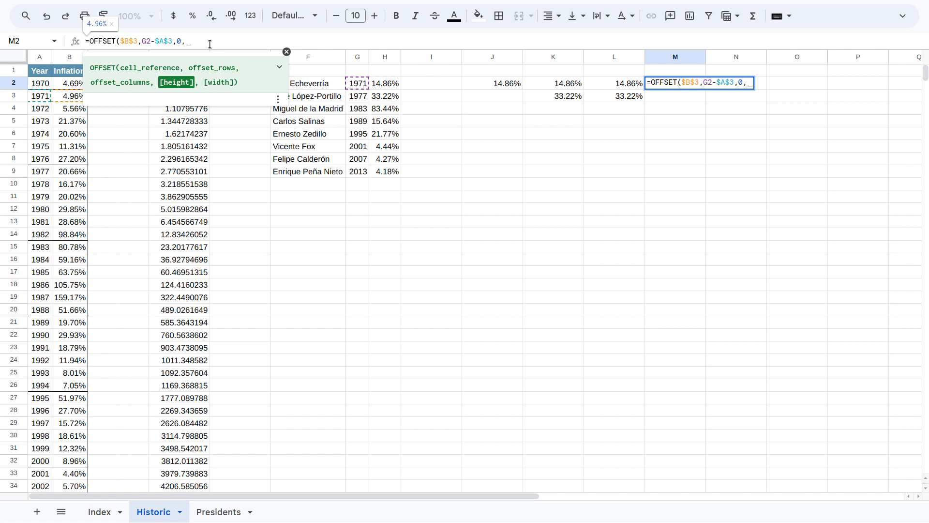
{"action": "type", "text": "6,1"}
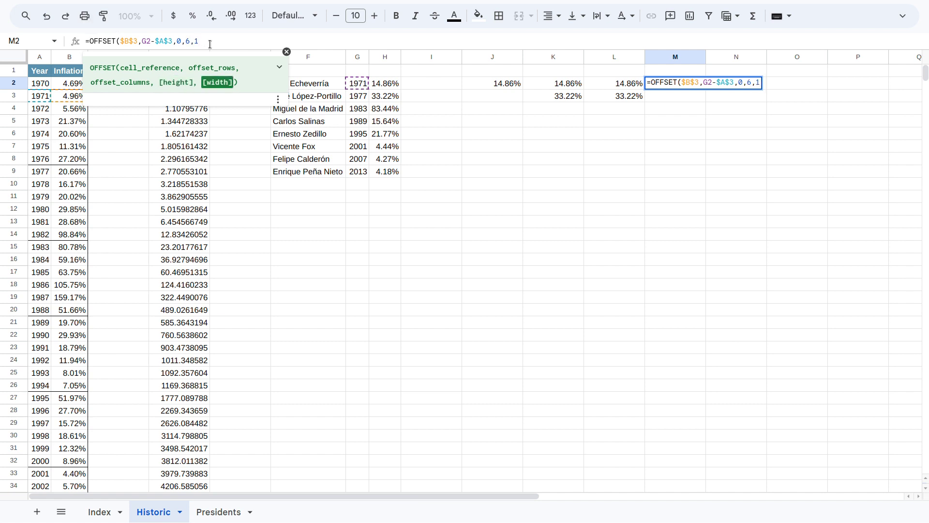
{"action": "type", "text": ")"}
{"action": "key", "text": "Return"}
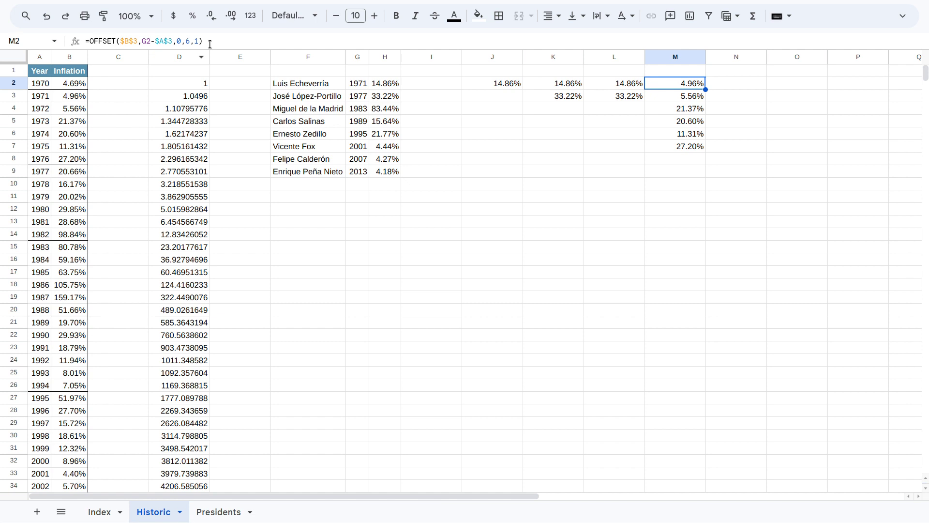
- Add 1 to the OFFSET range in M2 and wrap it as =ArrayFormula(1+OFFSET($B$3,G2-$A$3,0,6,1))
{"action": "left_click", "coordinate": [88, 42]}
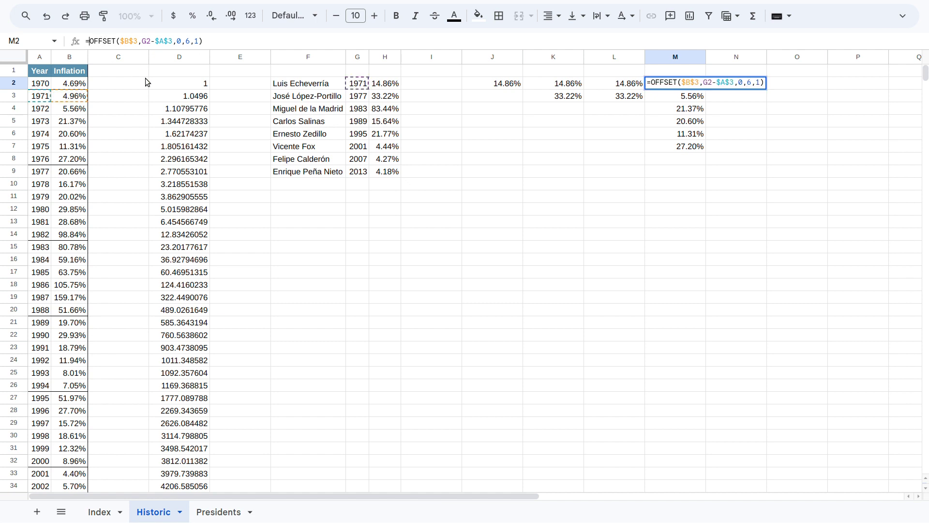
{"action": "type", "text": "1"}
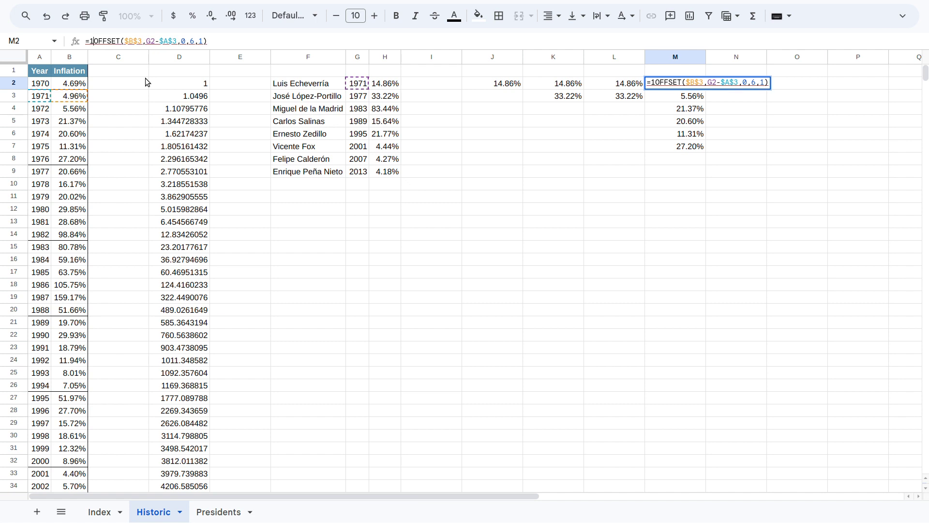
{"action": "type", "text": "+"}
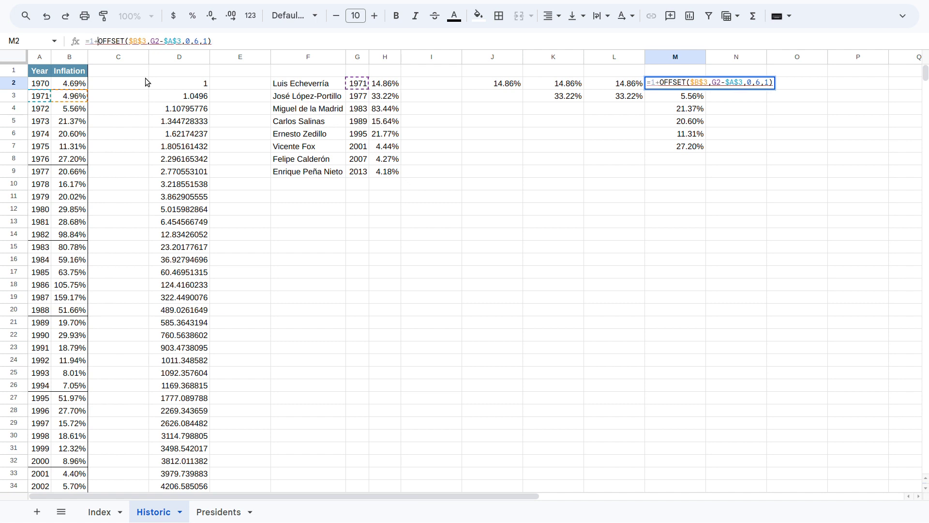
{"action": "key", "text": "Return"}
{"action": "key", "text": "Up"}
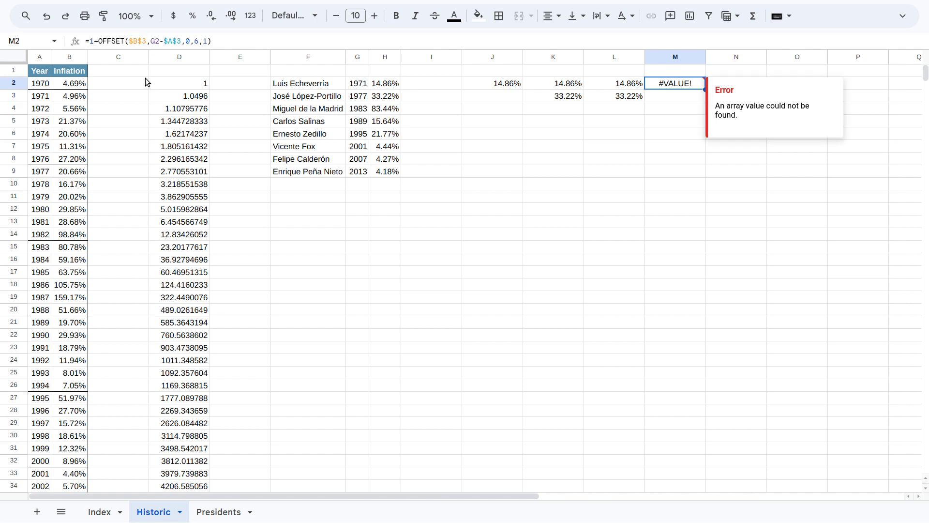
{"action": "left_click", "coordinate": [228, 43]}
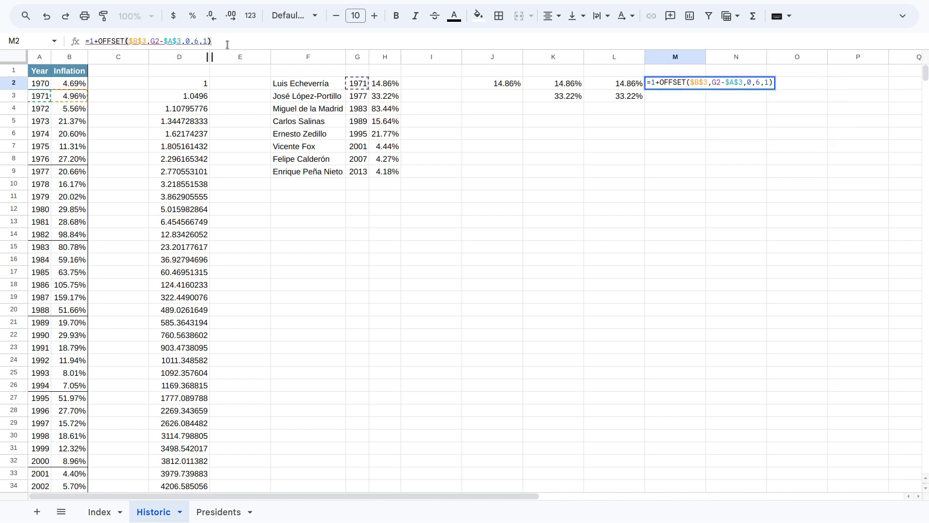
{"action": "key", "text": "ctrl+shift+Return"}
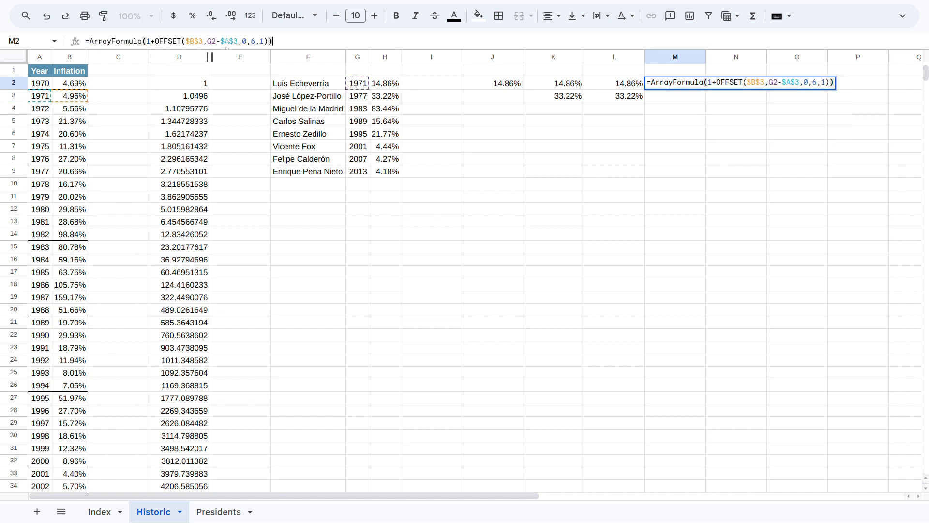
{"action": "key", "text": "Return"}
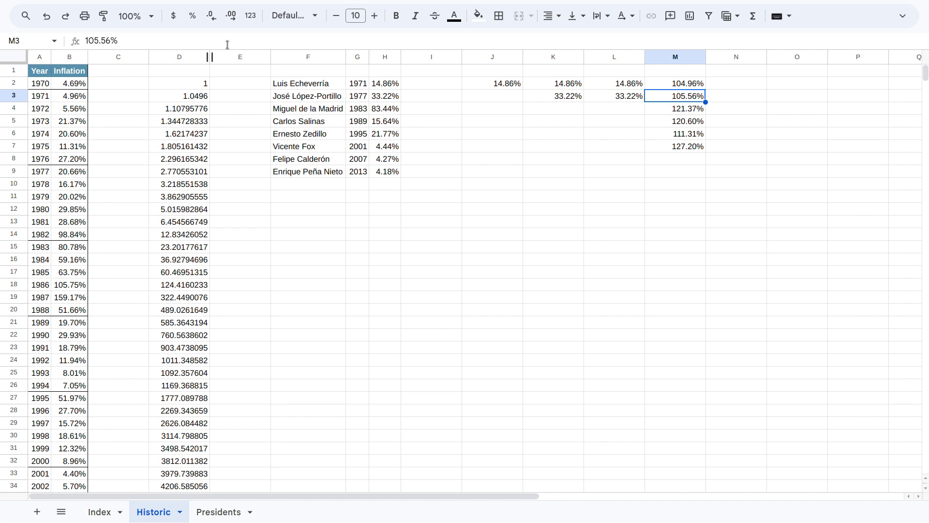
{"action": "key", "text": "Up"}
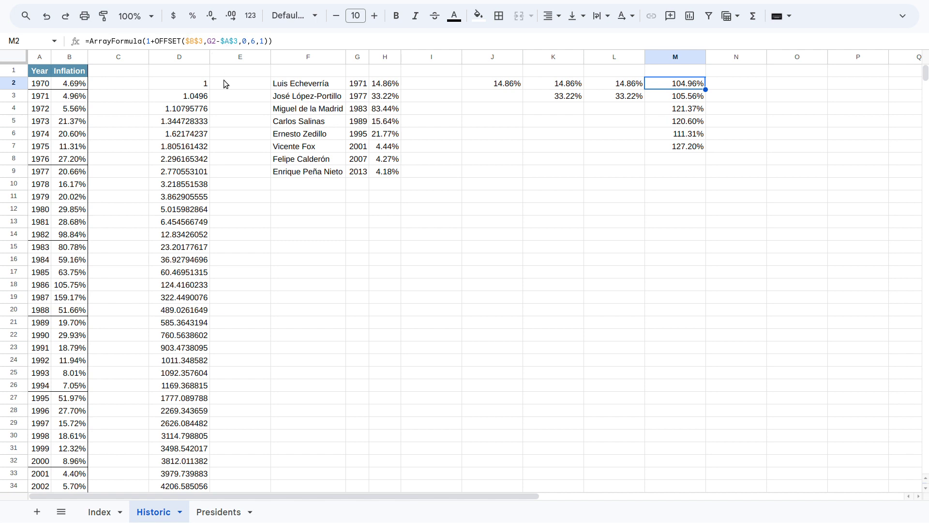
- Wrap the M2 array formula in PRODUCT, append ^(1/6)-1, and format the cell as a percentage
{"action": "left_click", "coordinate": [90, 39]}
{"action": "type", "text": "PRODUCT("}
{"action": "key", "text": "End"}
{"action": "type", "text": ")^(1/6)-1"}
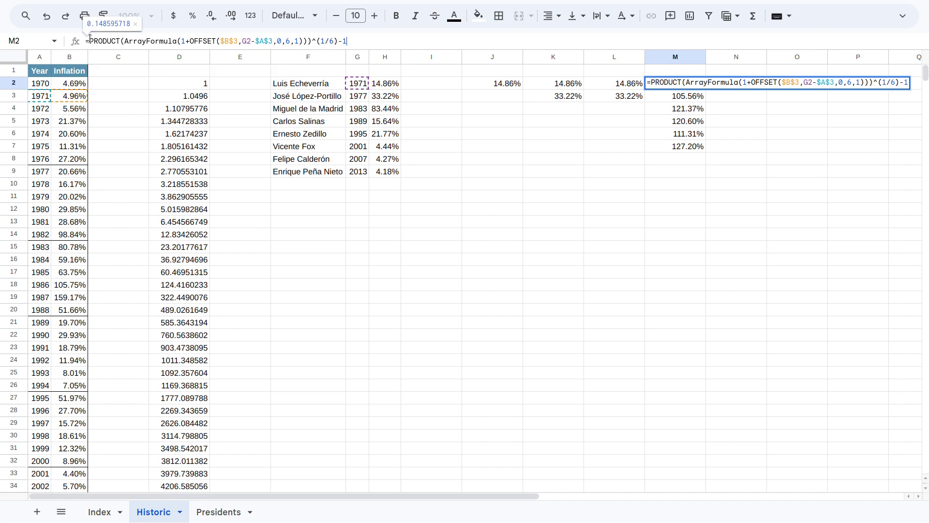
{"action": "key", "text": "Return"}
{"action": "key", "text": "Up"}
{"action": "key", "text": "ctrl+shift+5"}
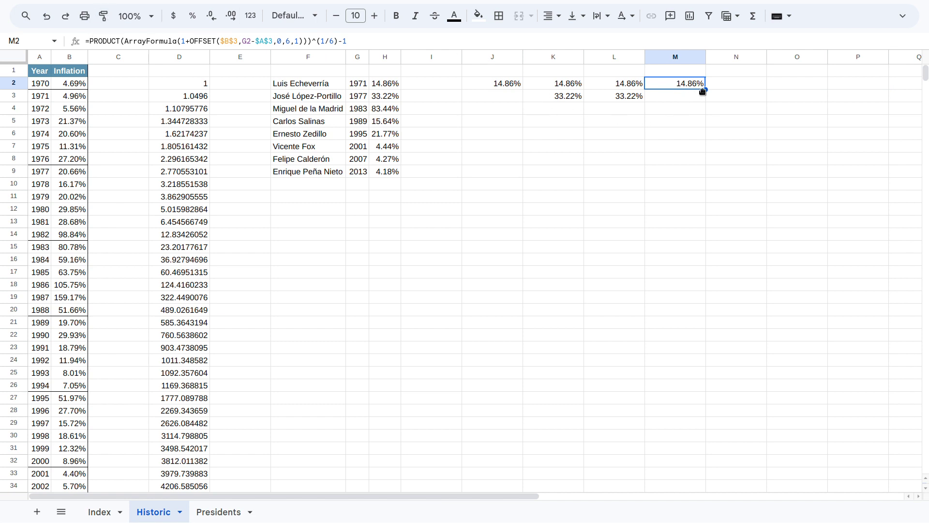
- Fill the M2 formula down to M9 and compare the results with the averages in column H
{"action": "left_click_drag", "start_coordinate": [705, 90], "coordinate": [707, 176]}
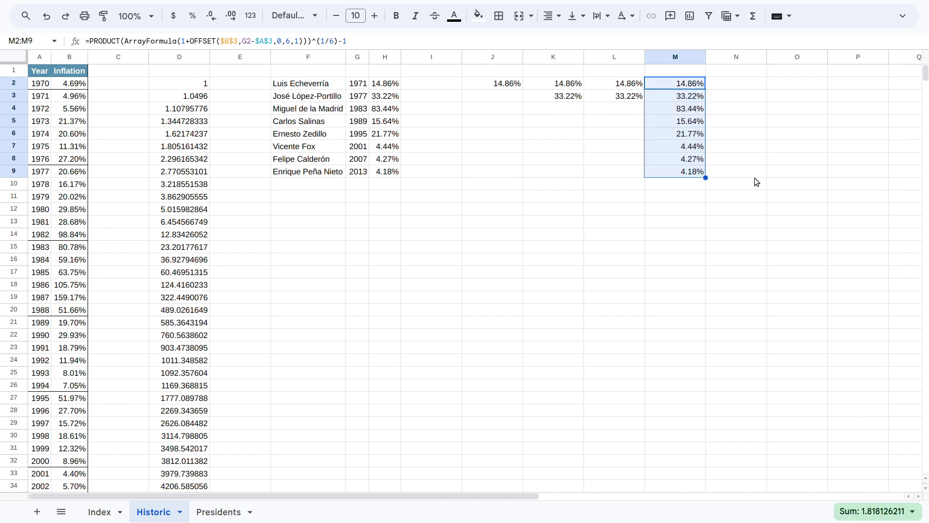
{"action": "left_click", "coordinate": [379, 175]}
{"action": "left_click", "coordinate": [651, 173]}
{"action": "left_click", "coordinate": [382, 87]}
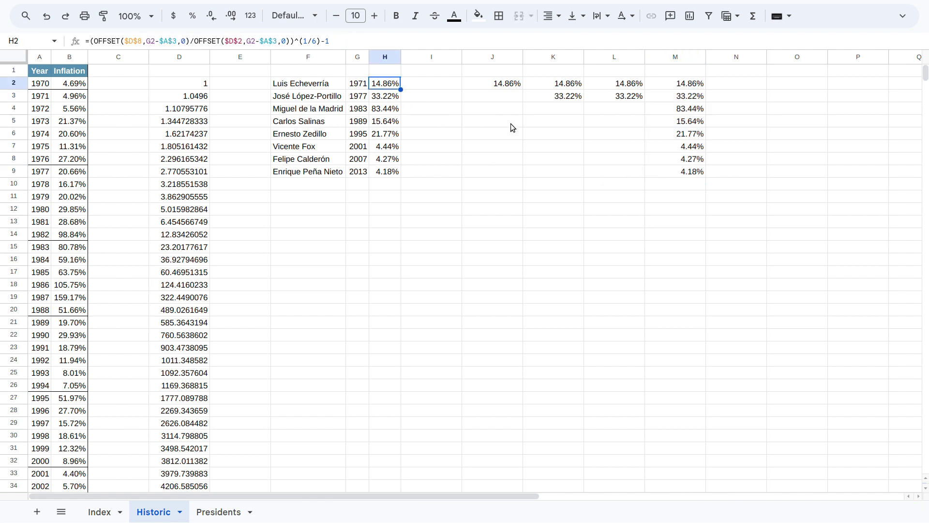
- Check column M against column H with =M2-H2 filled through N2:N9, and clear the check cells
{"action": "left_click", "coordinate": [718, 88]}
{"action": "type", "text": "=M2-"}
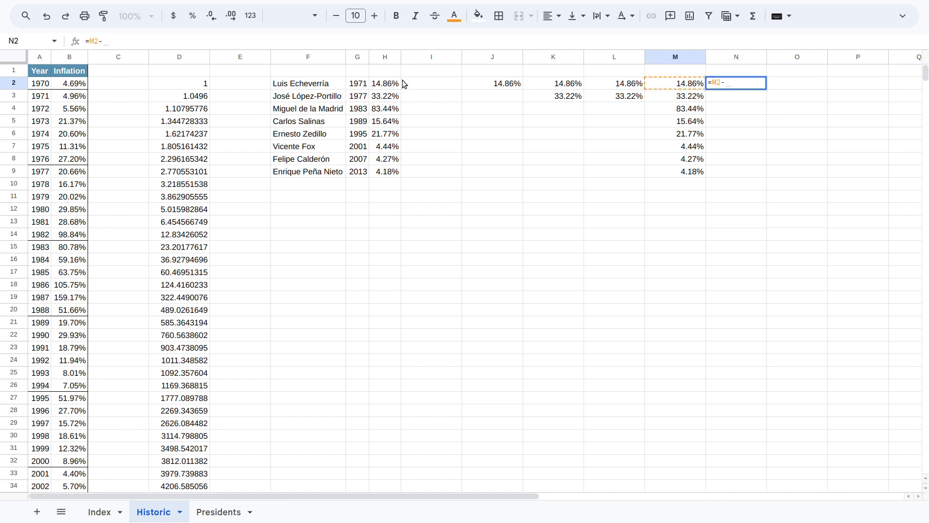
{"action": "left_click", "coordinate": [384, 85]}
{"action": "key", "text": "ctrl+Return"}
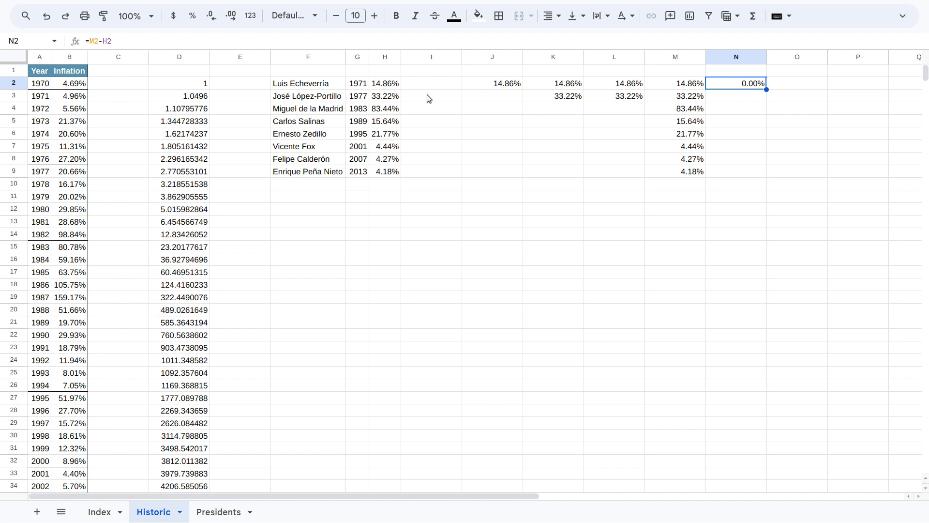
{"action": "left_click_drag", "start_coordinate": [766, 90], "coordinate": [825, 171]}
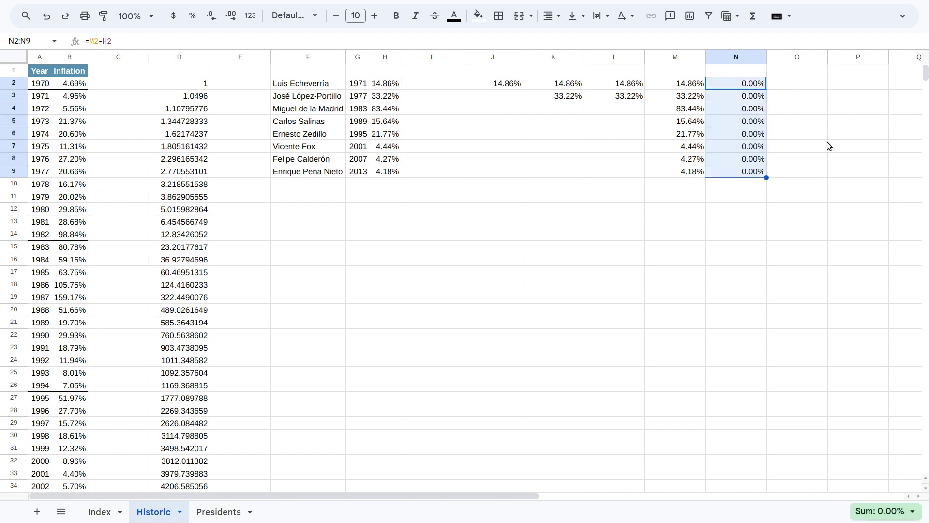
{"action": "key", "text": "Delete"}
{"action": "left_click", "coordinate": [783, 130]}
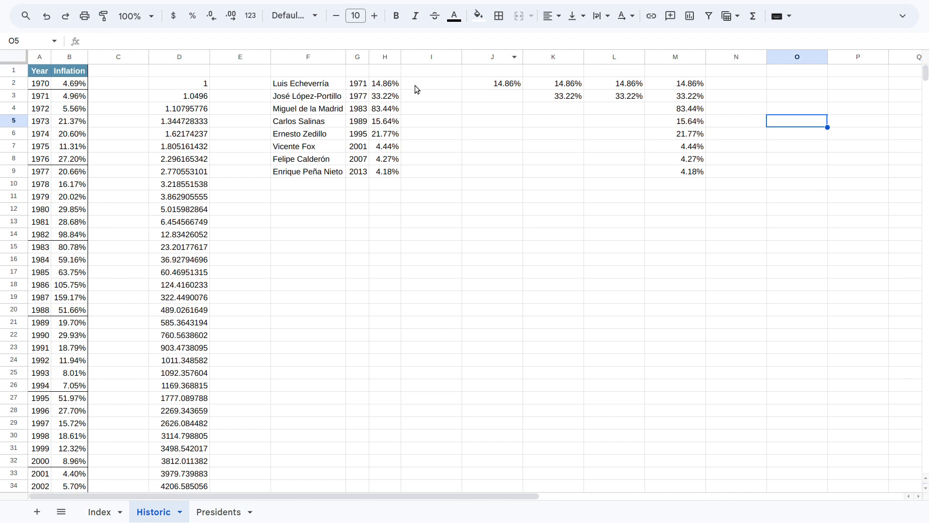
- Clear the trial formulas in J2:L8 and move the dynamic formulas from M2:M9 to I2:I9
{"action": "left_click", "coordinate": [679, 87]}
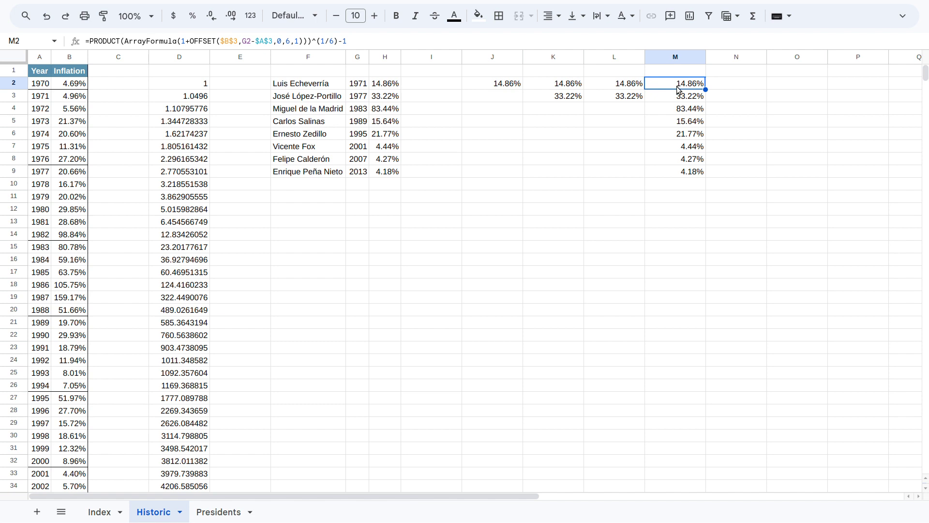
{"action": "left_click_drag", "start_coordinate": [507, 84], "coordinate": [610, 168]}
{"action": "key", "text": "Delete"}
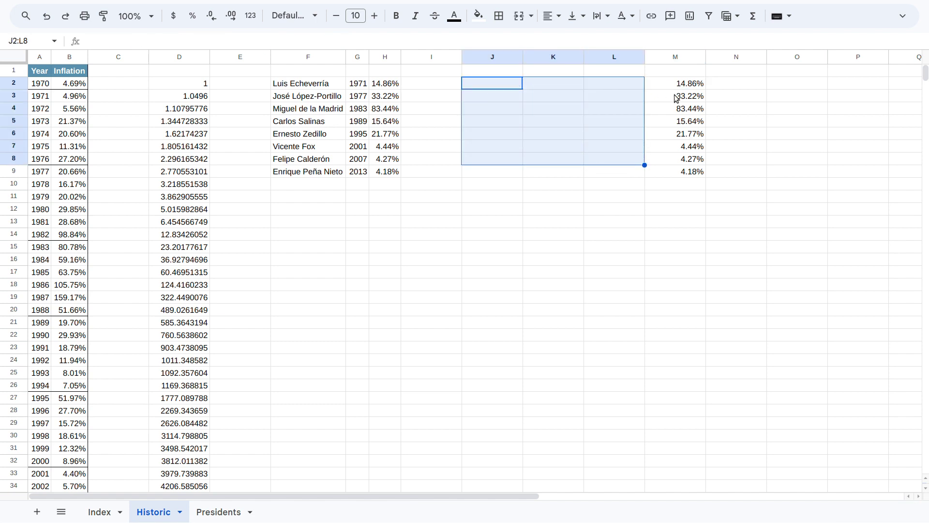
{"action": "left_click_drag", "start_coordinate": [672, 86], "coordinate": [669, 173]}
{"action": "left_click_drag", "start_coordinate": [649, 139], "coordinate": [452, 138]}
{"action": "left_click", "coordinate": [529, 124]}
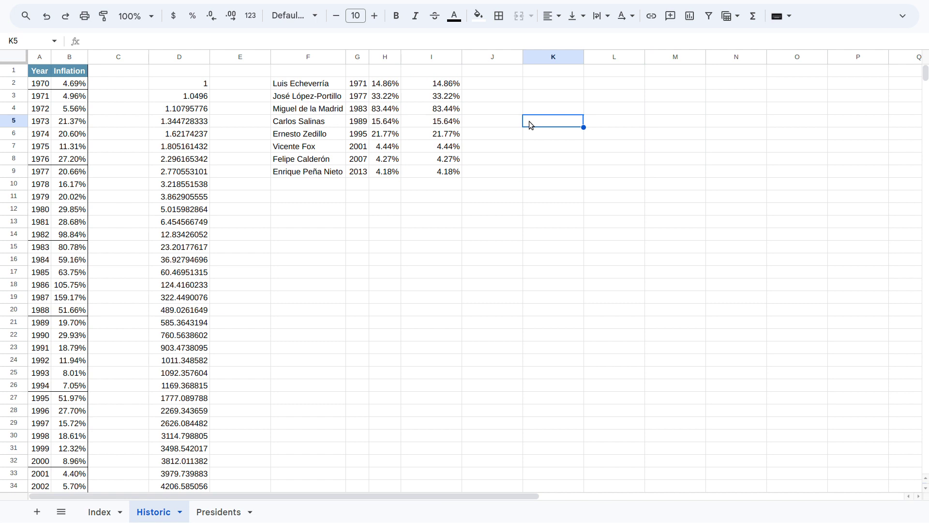
- Clear the contents of columns D and H together
{"action": "left_click", "coordinate": [173, 57]}
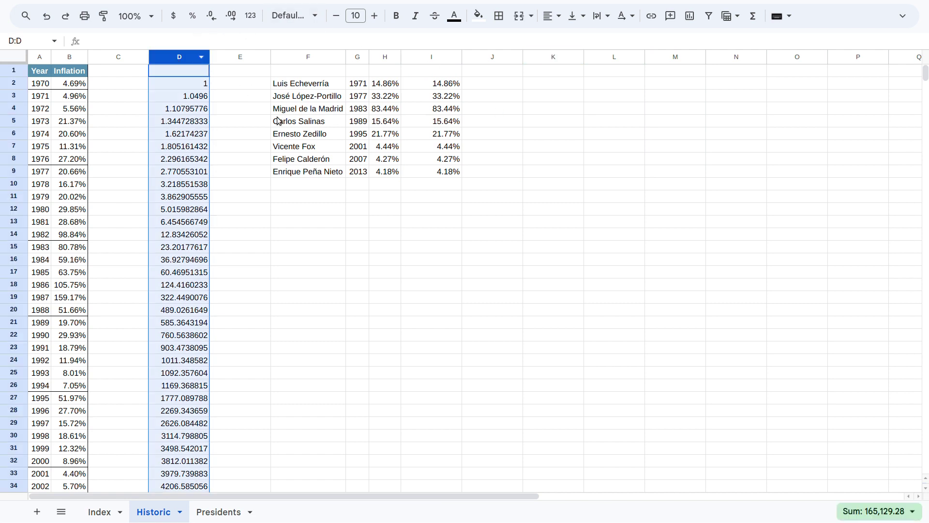
{"action": "left_click", "coordinate": [387, 57], "text": "ctrl"}
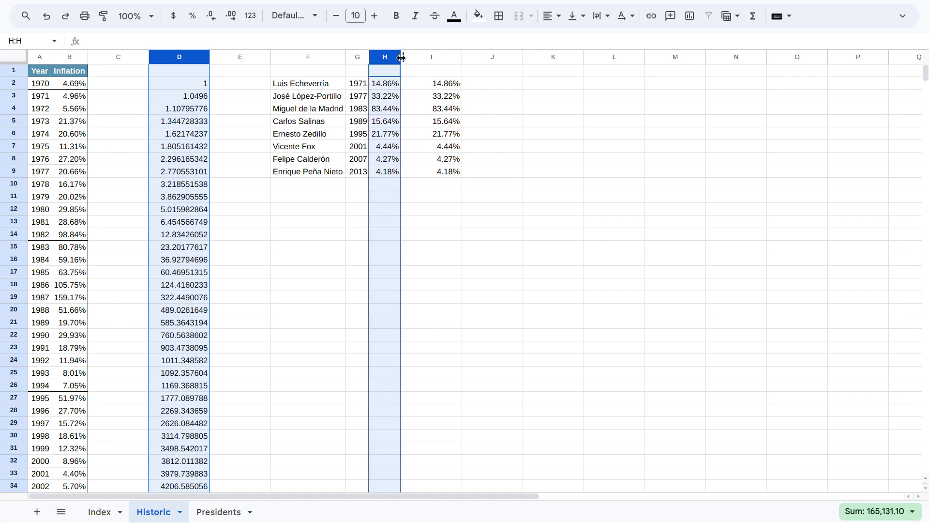
{"action": "key", "text": "Delete"}
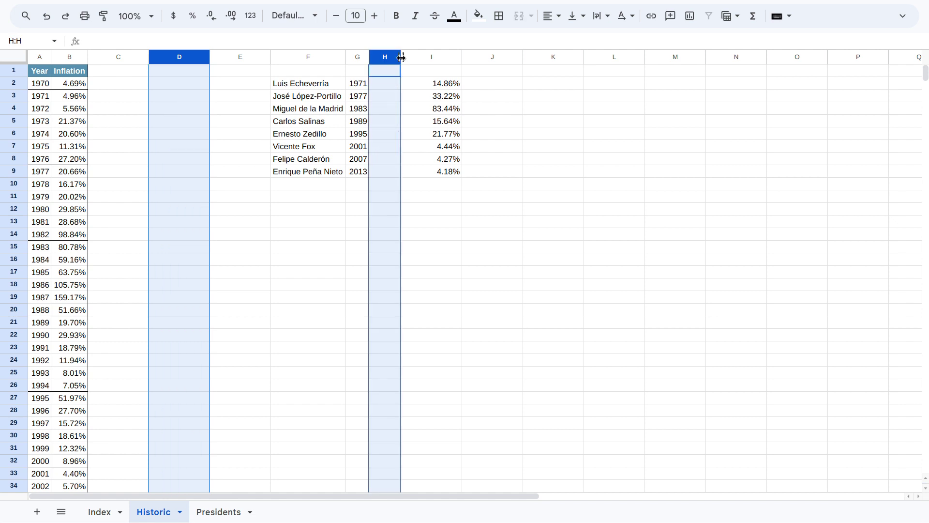
- Move the average inflation formulas from I2:I9 into H2:H9, beside the presidents' starting years
{"action": "left_click", "coordinate": [435, 84]}
{"action": "left_click", "coordinate": [415, 170], "text": "shift"}
{"action": "left_click", "coordinate": [395, 158]}
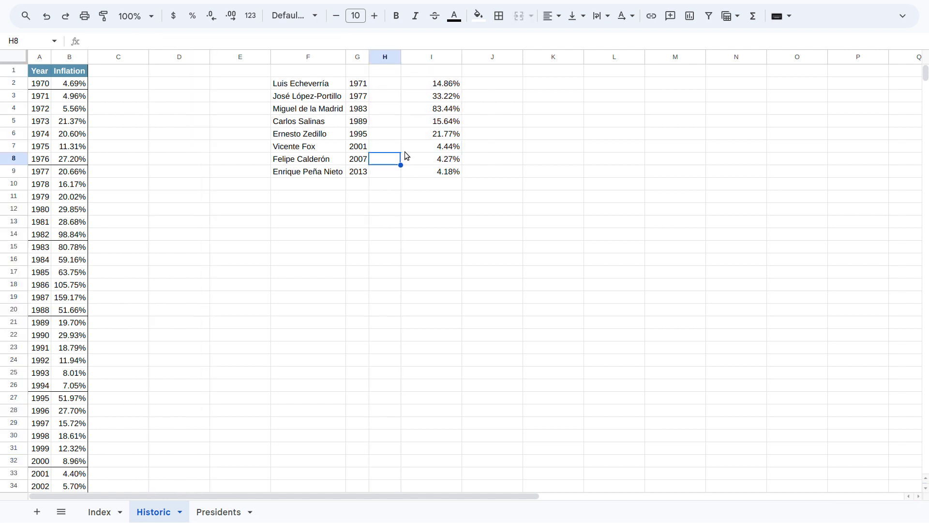
{"action": "left_click", "coordinate": [420, 89]}
{"action": "left_click", "coordinate": [411, 171], "text": "shift"}
{"action": "left_click_drag", "start_coordinate": [400, 157], "coordinate": [388, 153]}
{"action": "left_click", "coordinate": [455, 133]}
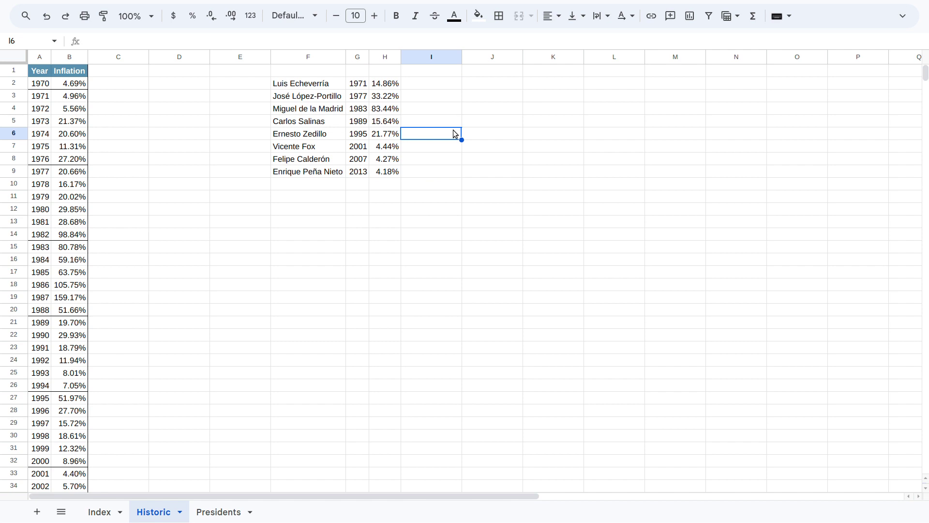
- Review the PRODUCT formula in H2 and the starting years in column G that it depends on
{"action": "key", "text": "Up"}
{"action": "key", "text": "Left"}
{"action": "key", "text": "Up"}
{"action": "key", "text": "Up"}
{"action": "key", "text": "Up"}
{"action": "key", "text": "Up"}
{"action": "key", "text": "Down"}
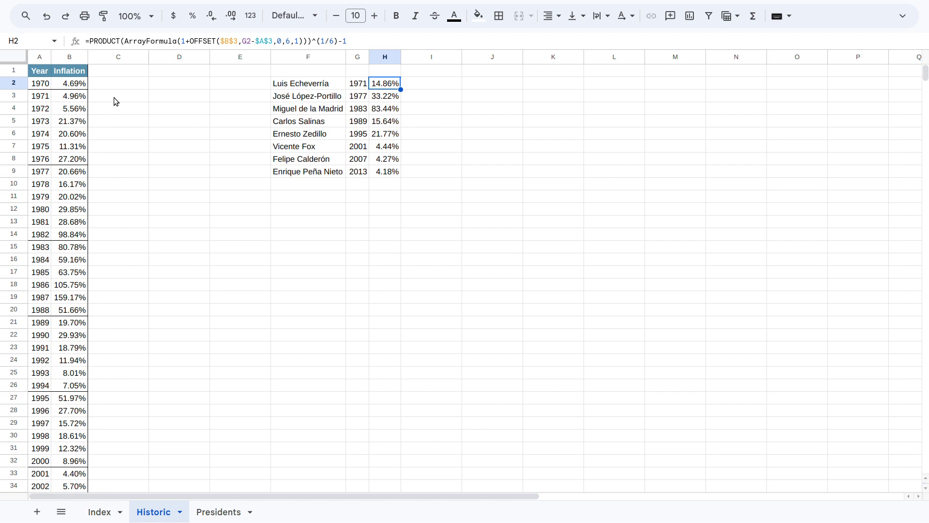
{"action": "left_click", "coordinate": [357, 57]}
{"action": "left_click", "coordinate": [358, 86]}
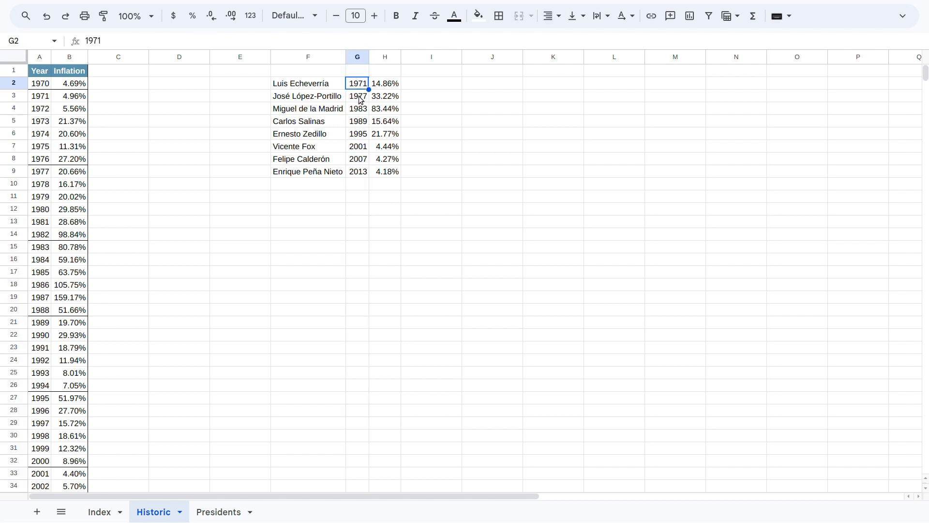
{"action": "left_click", "coordinate": [360, 96]}
{"action": "left_click", "coordinate": [360, 121]}
{"action": "left_click", "coordinate": [382, 85]}
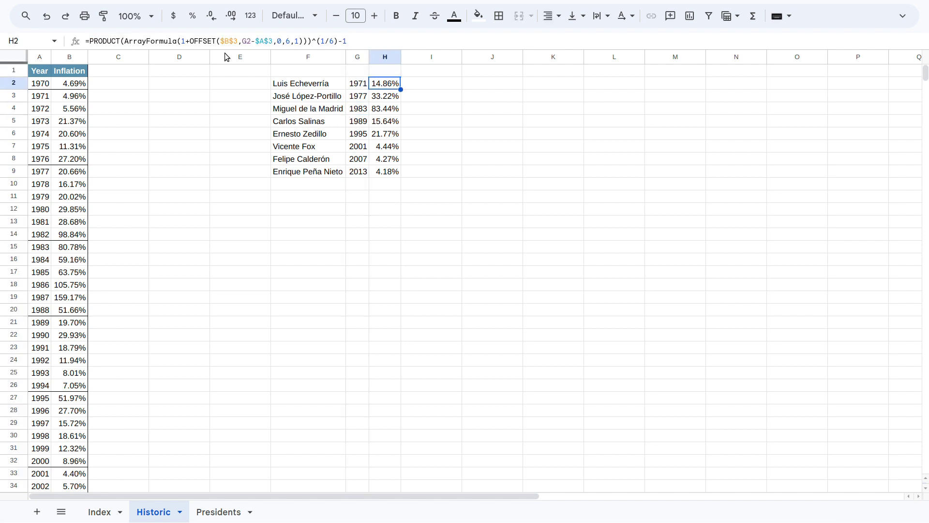
- Try a 12-year period in H2's formula by setting the OFFSET height to 12 and the exponent to 1/12, and undo it
{"action": "triple_click", "coordinate": [193, 40]}
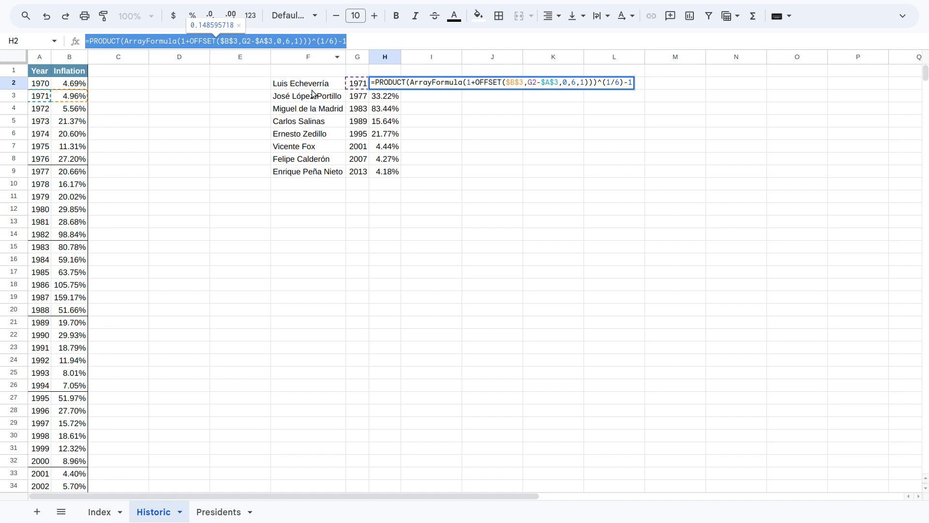
{"action": "left_click", "coordinate": [355, 42]}
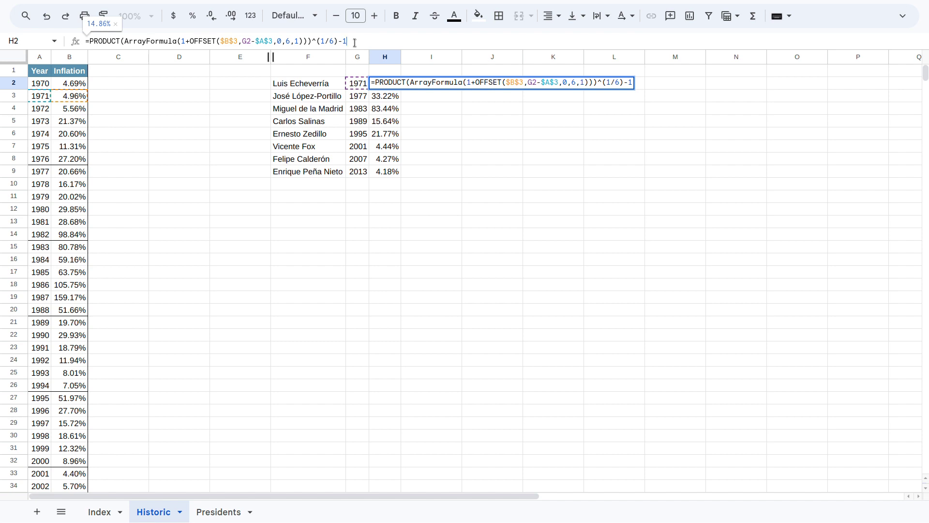
{"action": "left_click", "coordinate": [288, 41]}
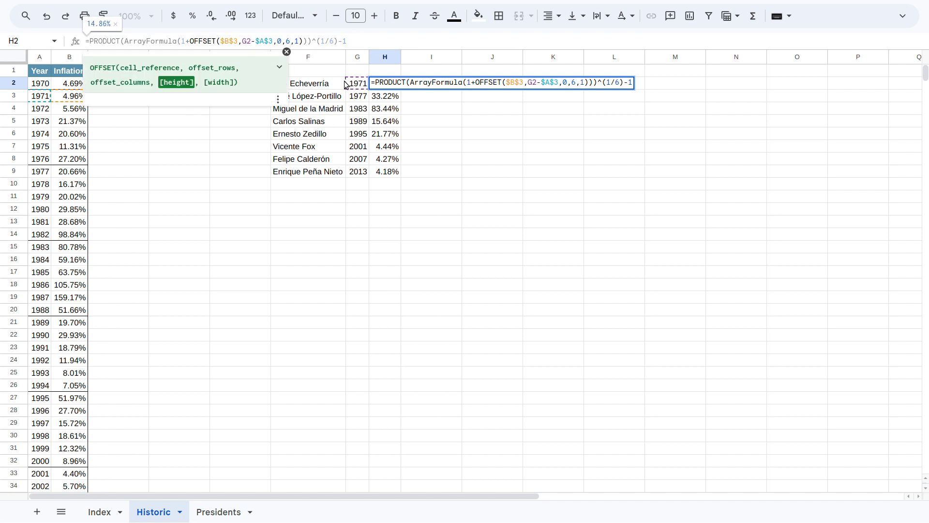
{"action": "key", "text": "BackSpace"}
{"action": "type", "text": "12"}
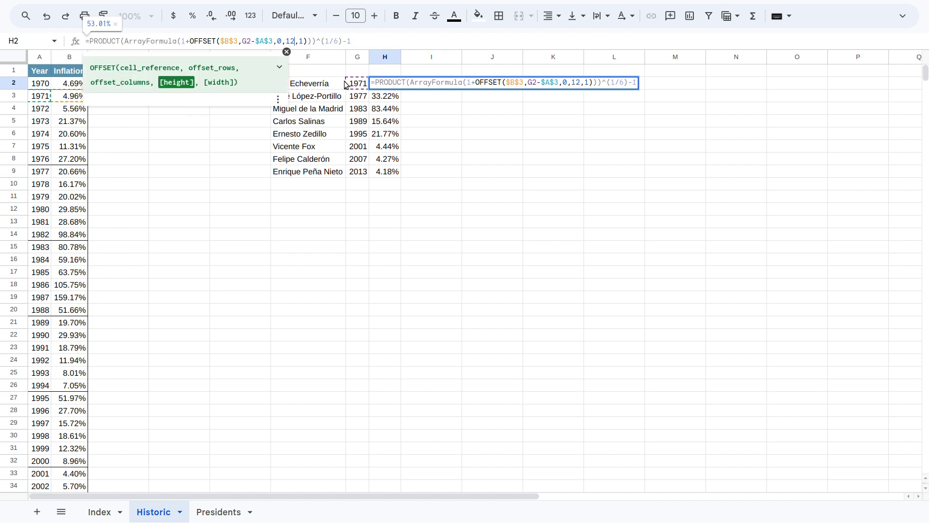
{"action": "key", "text": "ctrl+Right"}
{"action": "key", "text": "ctrl+Right"}
{"action": "key", "text": "BackSpace"}
{"action": "type", "text": "12"}
{"action": "key", "text": "Return"}
{"action": "key", "text": "Up"}
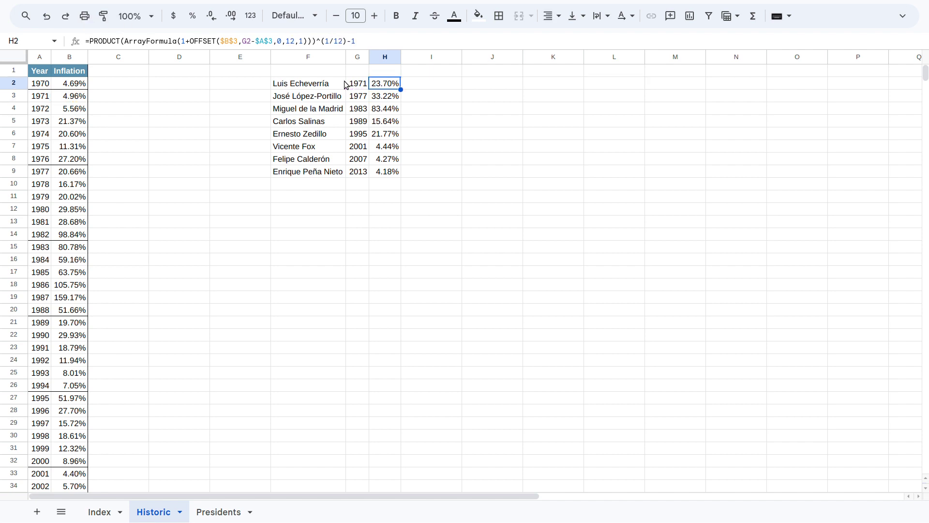
{"action": "key", "text": "ctrl+z"}
- Try H2's formula without the ^(1/6) exponent to get the accumulated inflation, and undo the change
{"action": "left_click_drag", "start_coordinate": [312, 41], "coordinate": [337, 42]}
{"action": "key", "text": "BackSpace"}
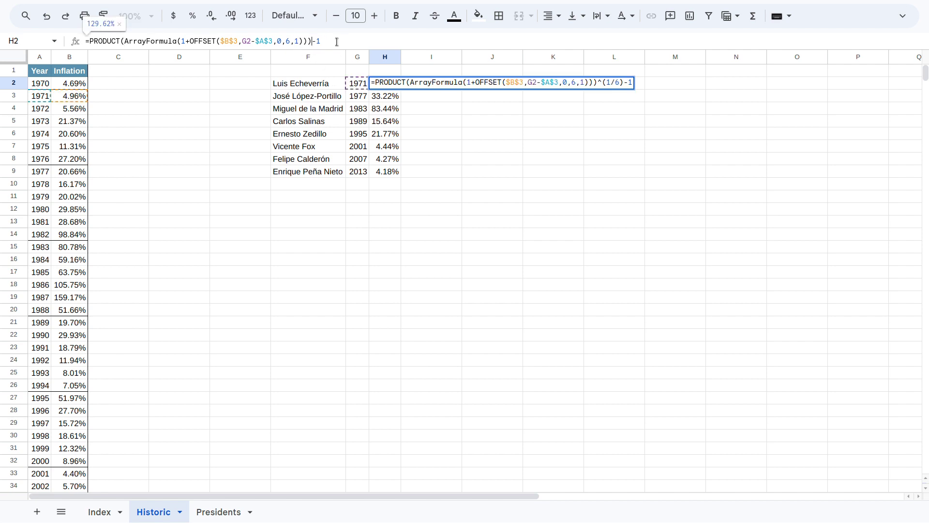
{"action": "key", "text": "Return"}
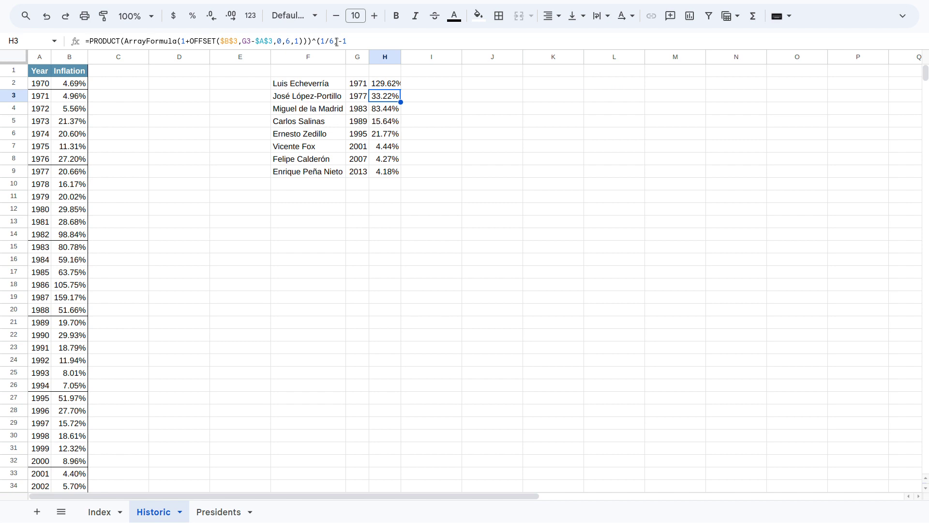
{"action": "key", "text": "ctrl+z"}
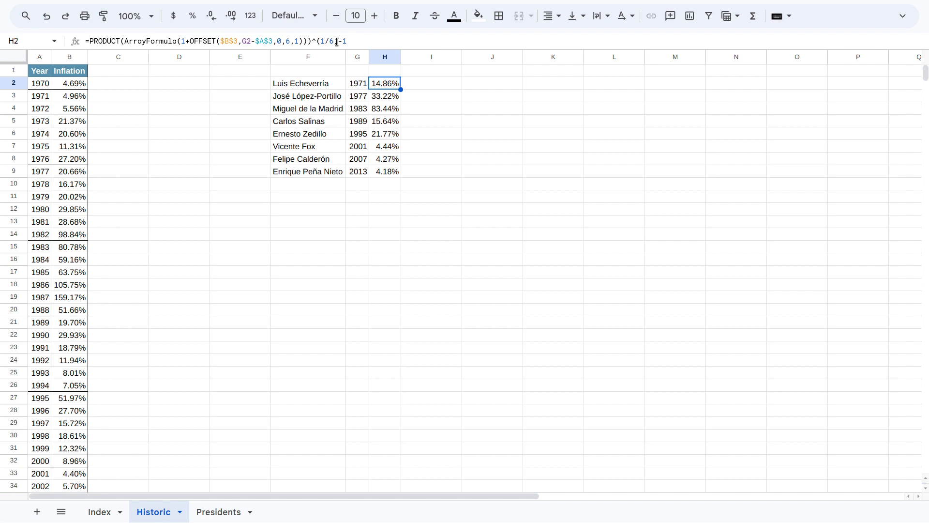
- Review the Index and Presidents sheets, and return to the Historic sheet to examine H2's full formula
{"action": "left_click", "coordinate": [103, 512]}
{"action": "left_click", "coordinate": [169, 511]}
{"action": "left_click", "coordinate": [207, 511]}
{"action": "left_click", "coordinate": [166, 511]}
{"action": "triple_click", "coordinate": [207, 43]}
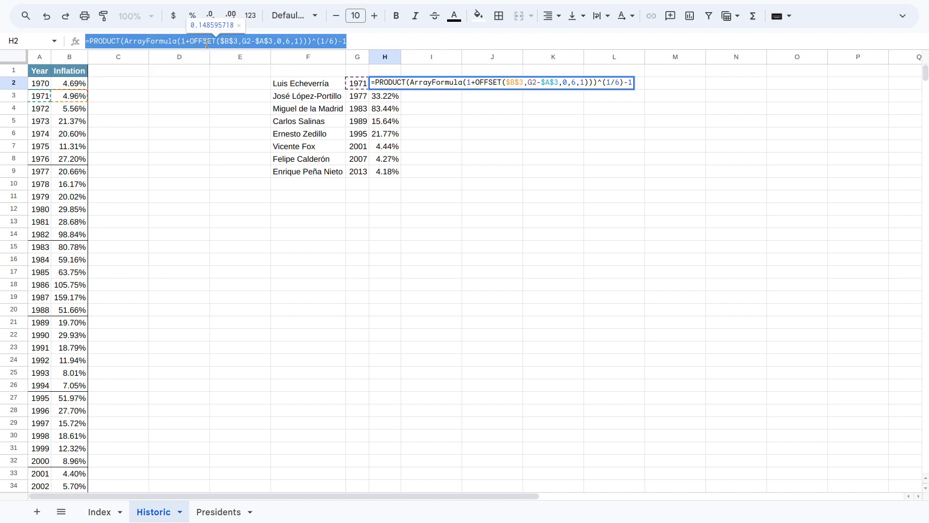